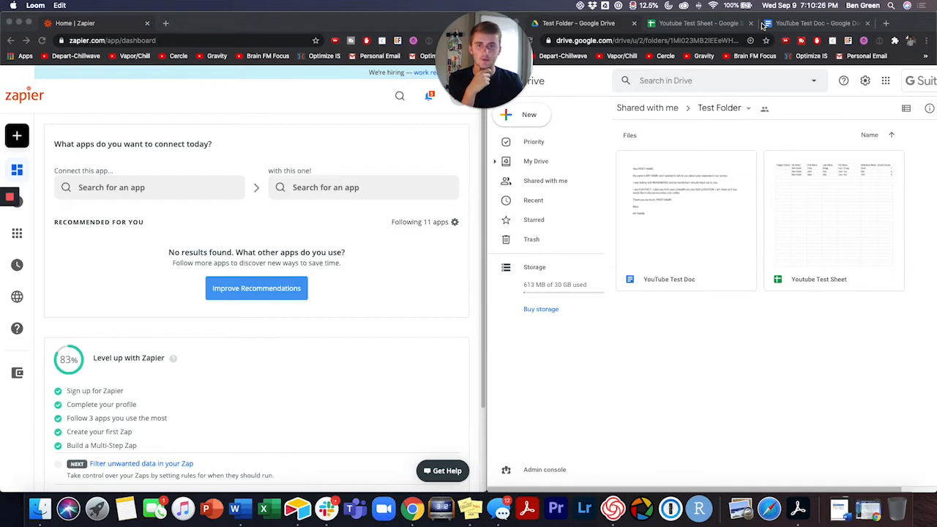
Step: Review the columns of Youtube Test Sheet and the letter and invoice pages of YouTube Test Doc
{"action": "left_click", "coordinate": [732, 23]}
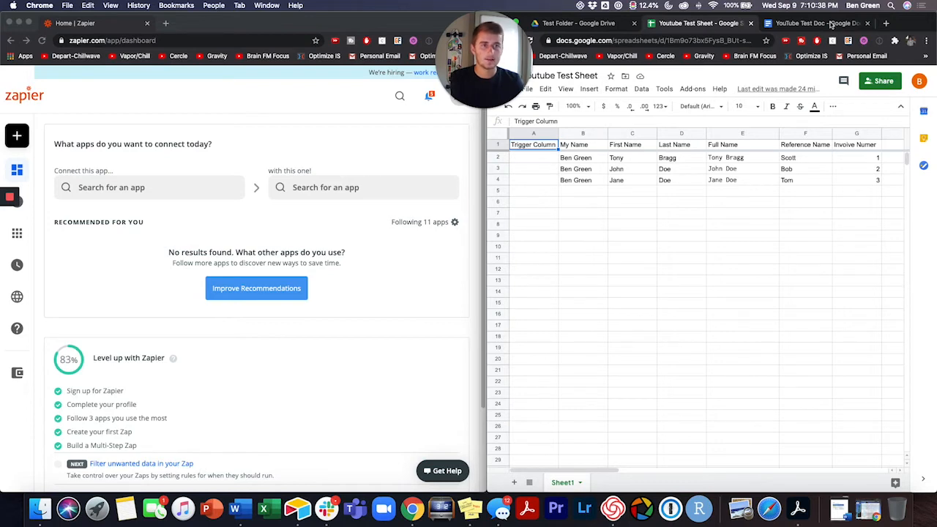
{"action": "left_click", "coordinate": [831, 23]}
{"action": "scroll", "coordinate": [769, 294], "scroll_direction": "down", "scroll_amount": 5}
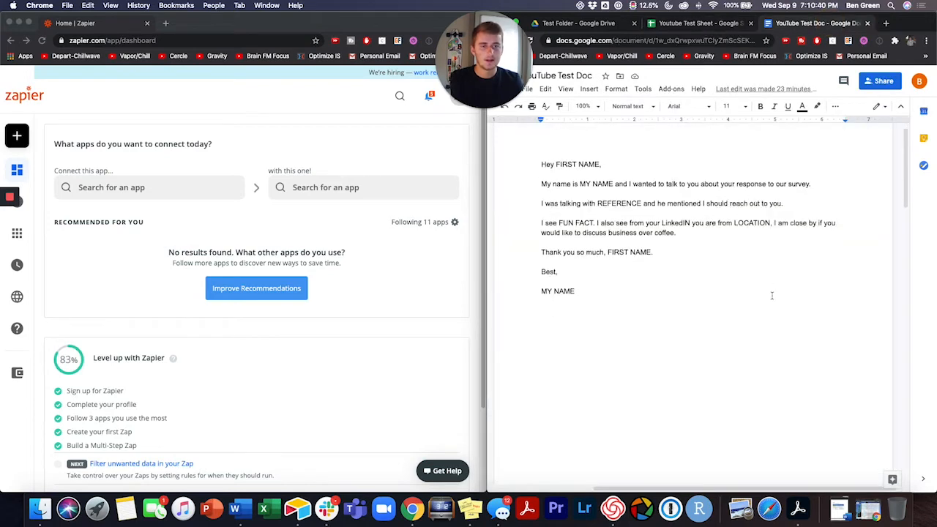
{"action": "scroll", "coordinate": [771, 295], "scroll_direction": "down", "scroll_amount": 10}
{"action": "scroll", "coordinate": [771, 296], "scroll_direction": "up", "scroll_amount": 7}
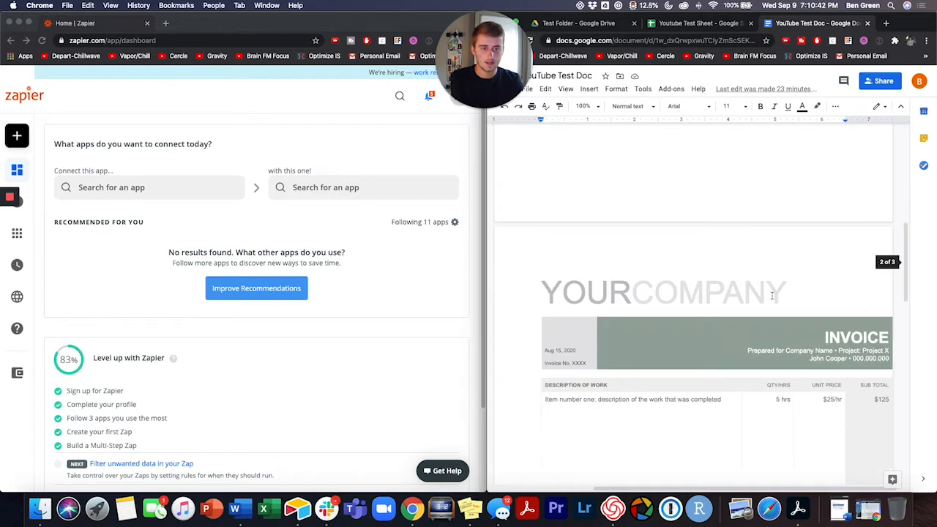
{"action": "scroll", "coordinate": [771, 295], "scroll_direction": "down", "scroll_amount": 8}
{"action": "scroll", "coordinate": [772, 295], "scroll_direction": "down", "scroll_amount": 3}
{"action": "scroll", "coordinate": [771, 296], "scroll_direction": "up", "scroll_amount": 10}
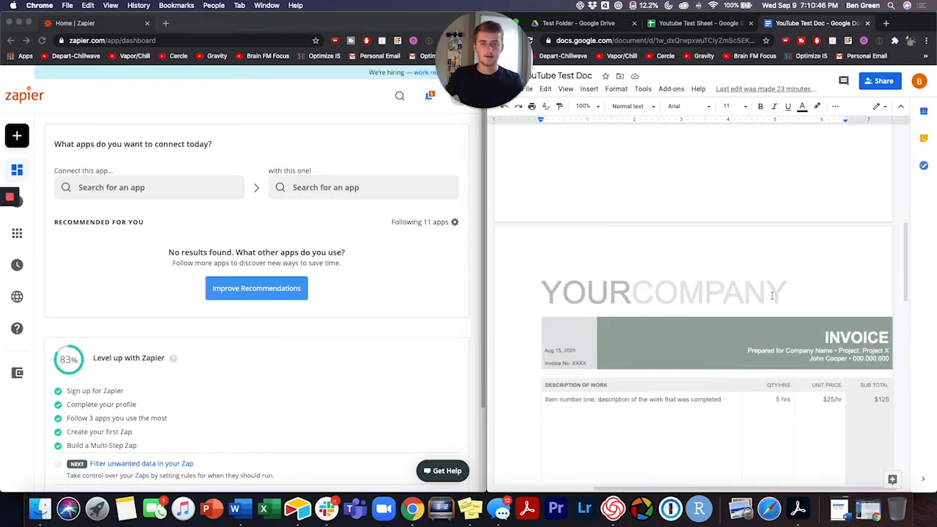
Step: Choose Google Sheets as the app to connect and Google Docs as the app to connect it with
{"action": "left_click", "coordinate": [183, 187]}
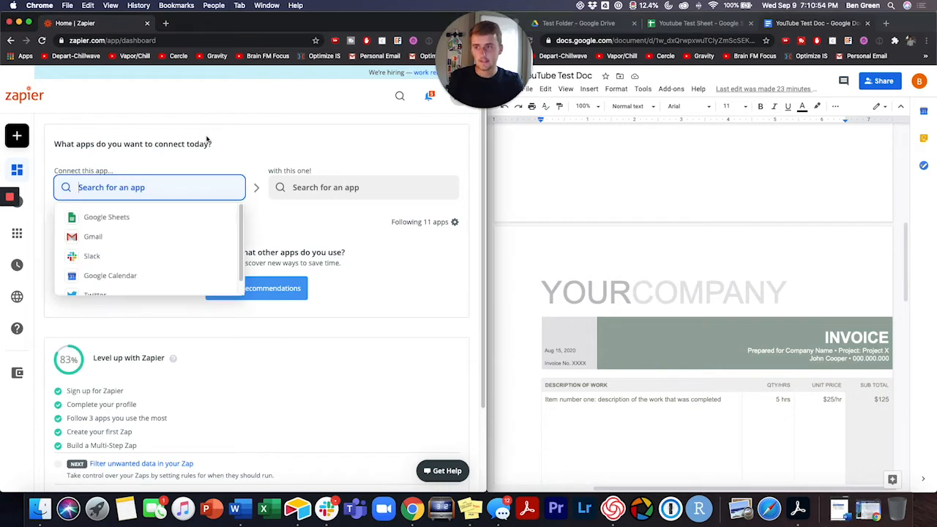
{"action": "left_click", "coordinate": [156, 157]}
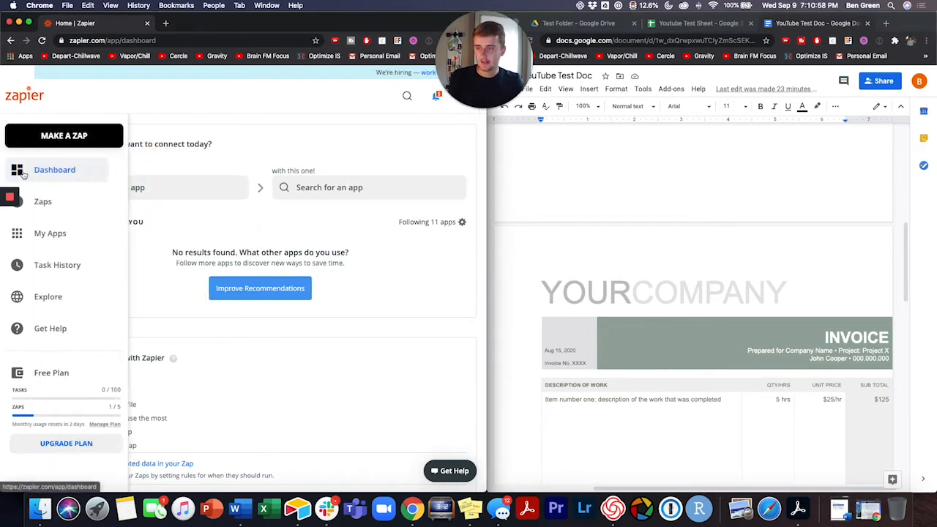
{"action": "left_click", "coordinate": [169, 188]}
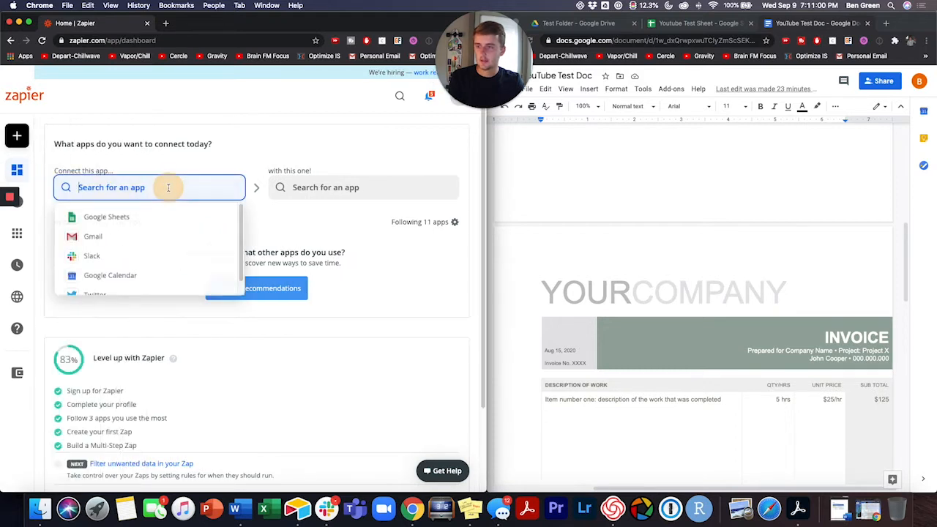
{"action": "left_click", "coordinate": [146, 217]}
{"action": "left_click", "coordinate": [349, 187]}
{"action": "type", "text": "doc"}
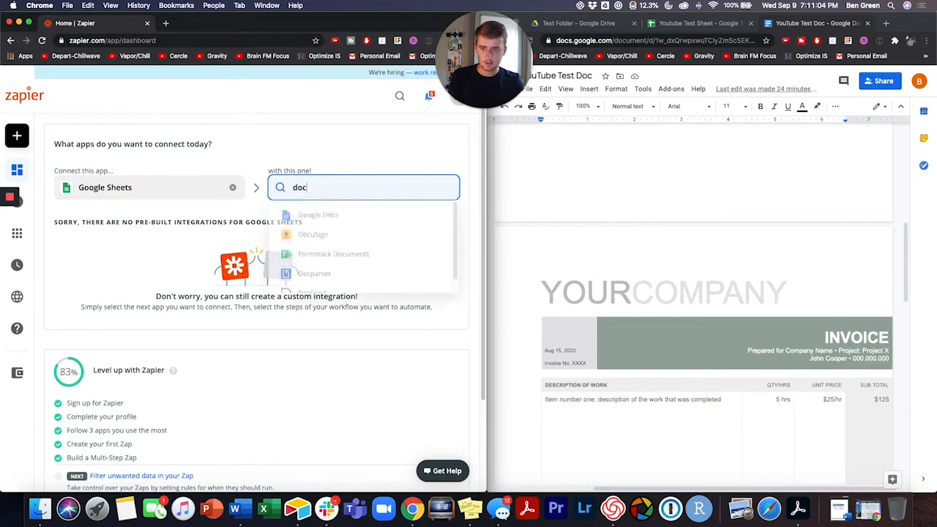
{"action": "left_click", "coordinate": [331, 221]}
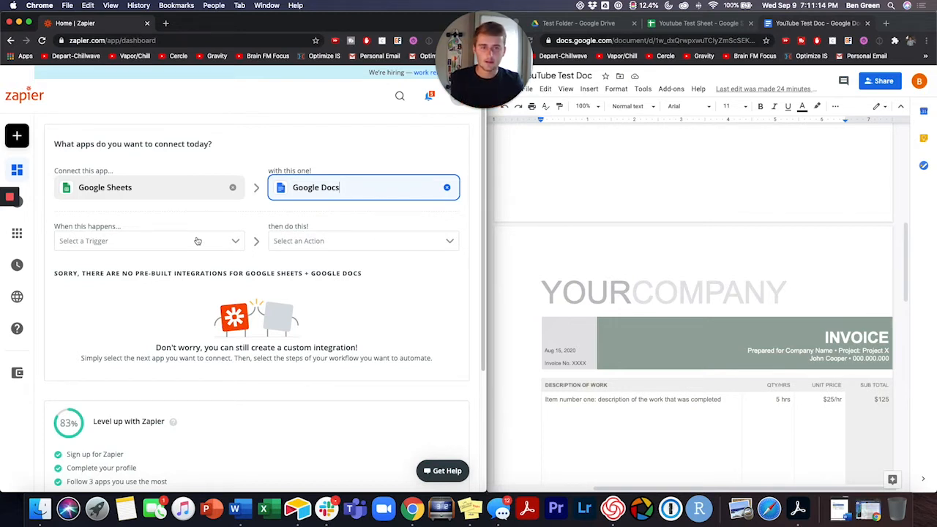
Step: Start a Zap with the trigger New or Updated Spreadsheet Row and the action Create Document from Template
{"action": "left_click", "coordinate": [197, 241]}
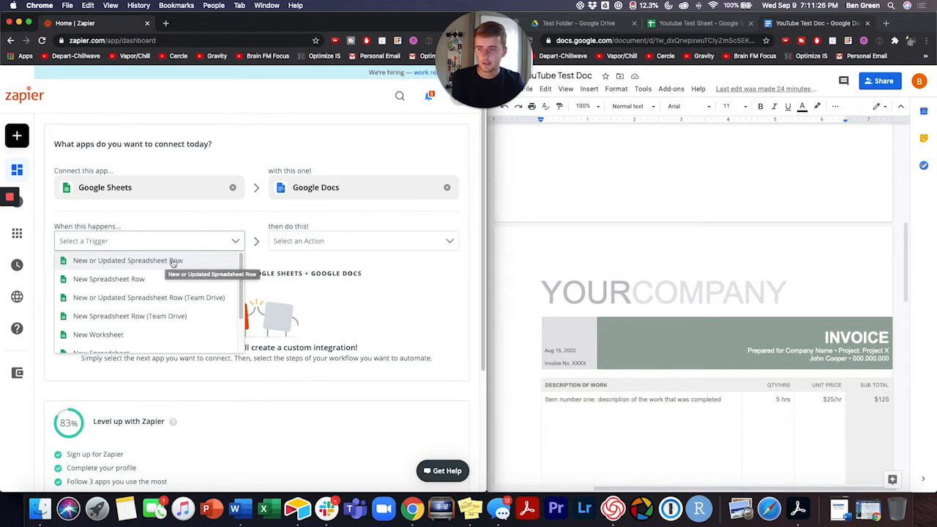
{"action": "left_click", "coordinate": [173, 262]}
{"action": "left_click", "coordinate": [303, 239]}
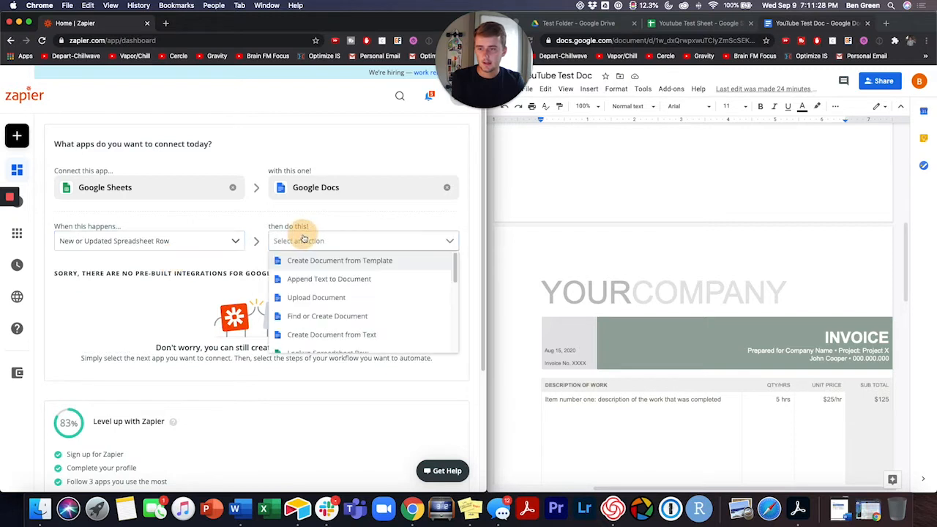
{"action": "left_click", "coordinate": [320, 263]}
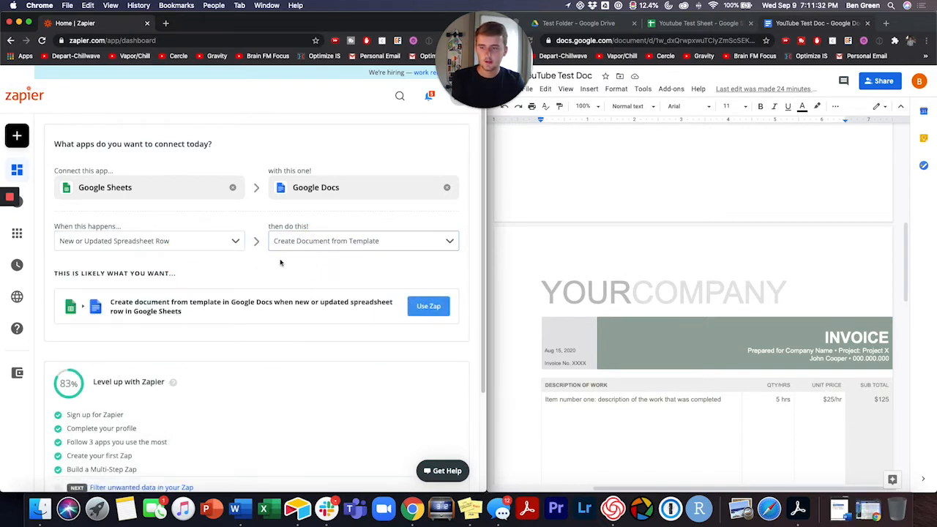
{"action": "left_click", "coordinate": [411, 306]}
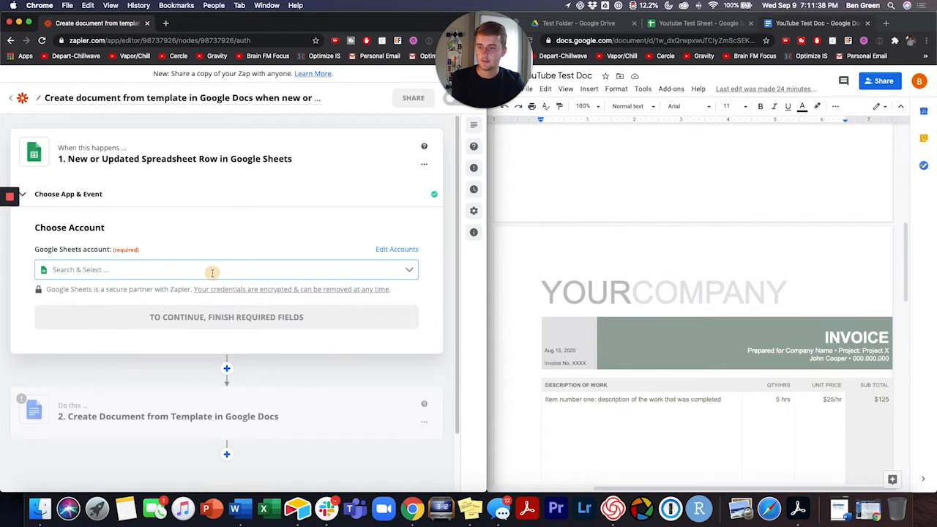
Step: Select the existing Google Sheets account for the trigger and continue to the spreadsheet row settings
{"action": "left_click", "coordinate": [210, 271]}
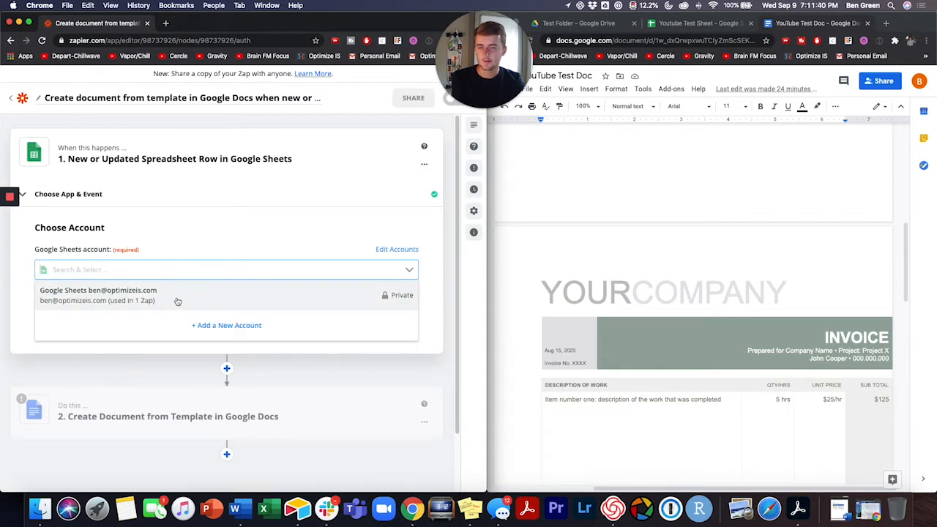
{"action": "left_click", "coordinate": [177, 299]}
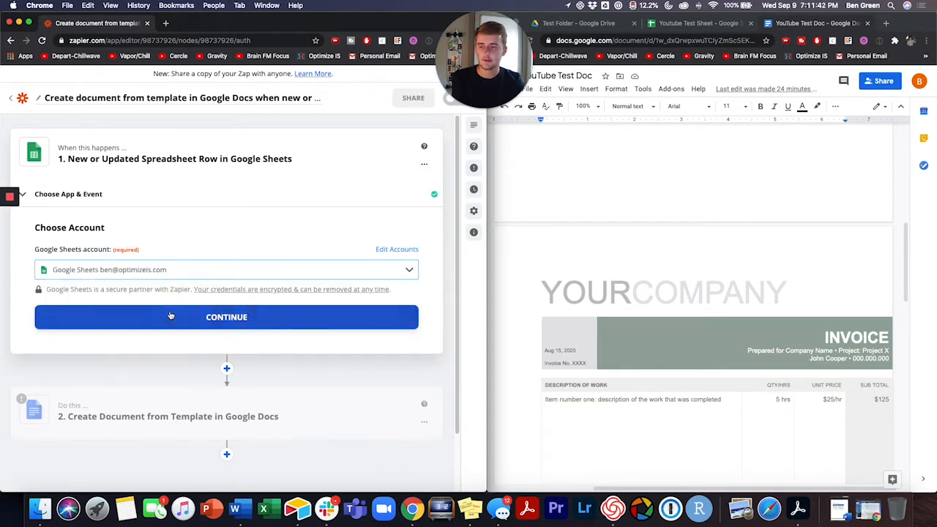
{"action": "left_click", "coordinate": [169, 316]}
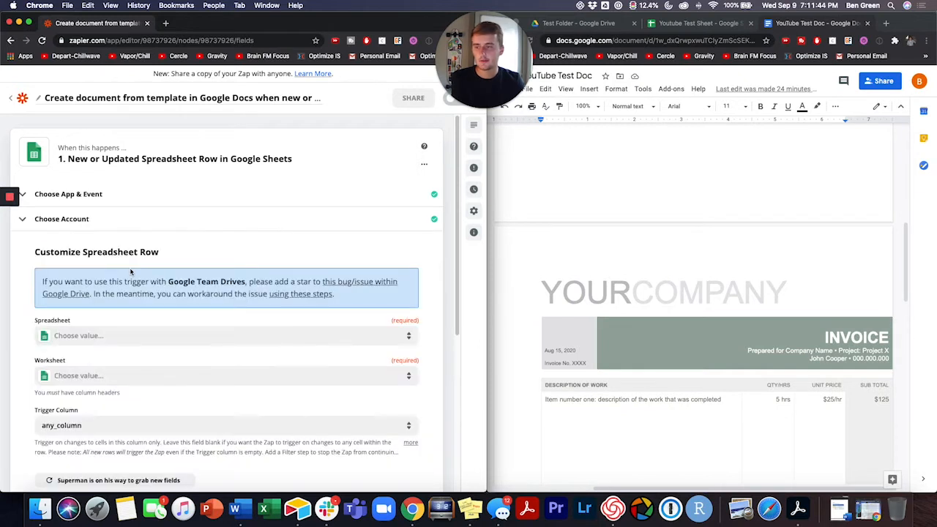
Step: Set the trigger's spreadsheet to Youtube Test Sheet and refresh the fields
{"action": "left_click", "coordinate": [134, 336]}
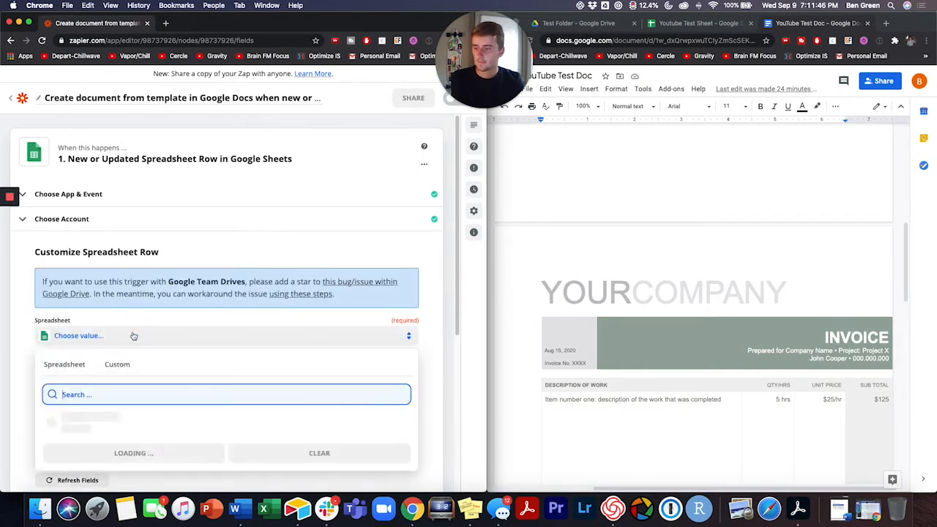
{"action": "left_click", "coordinate": [139, 422]}
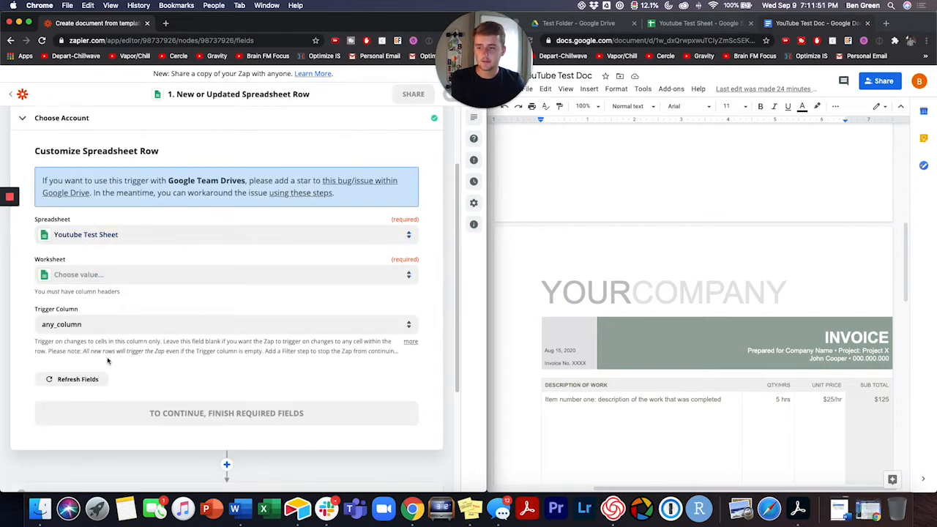
{"action": "left_click", "coordinate": [99, 379]}
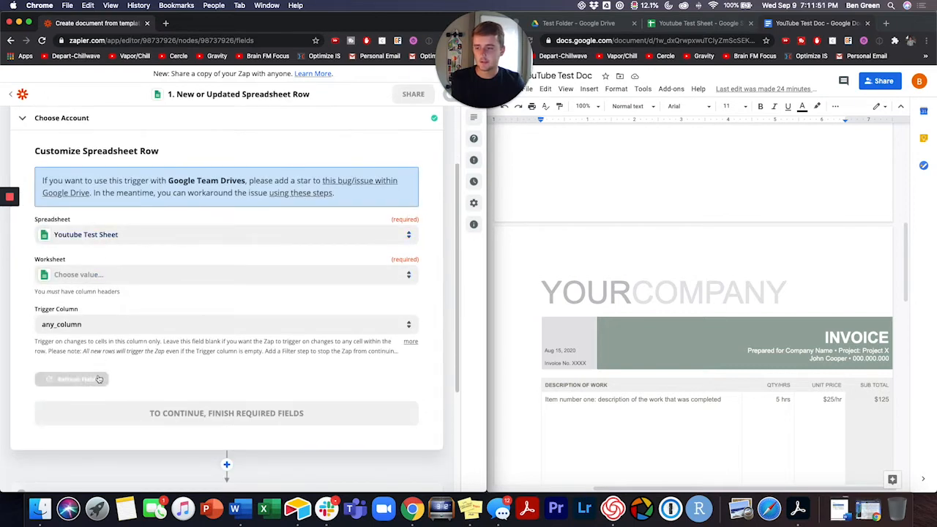
{"action": "left_click", "coordinate": [123, 242]}
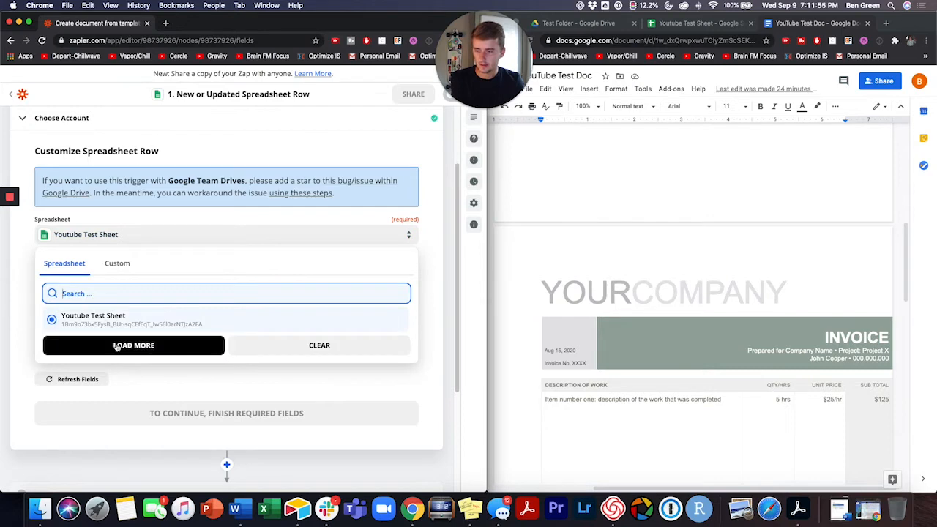
{"action": "left_click", "coordinate": [115, 347]}
{"action": "left_click", "coordinate": [25, 350]}
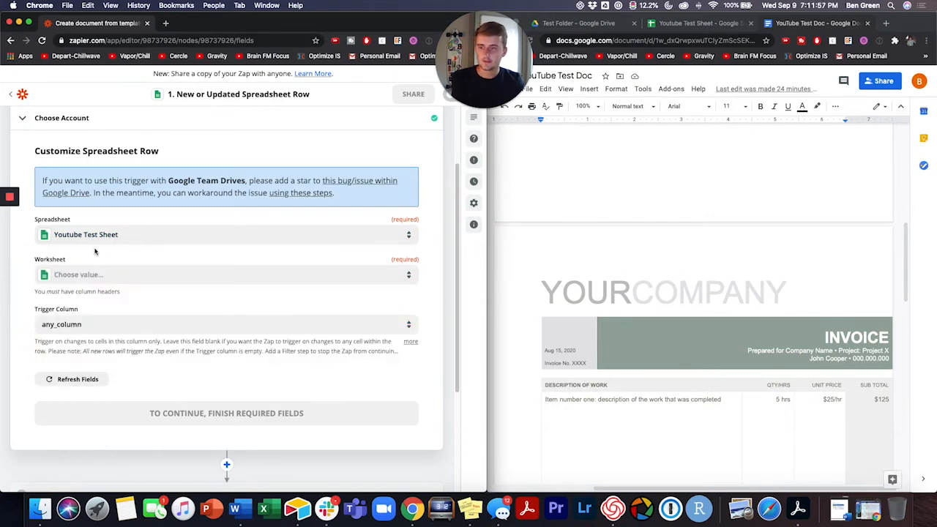
{"action": "left_click", "coordinate": [95, 243]}
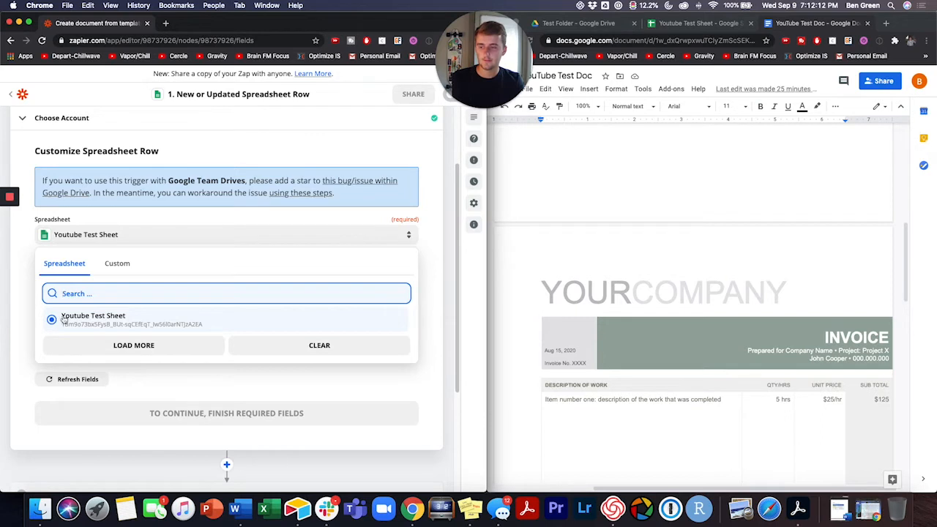
{"action": "left_click", "coordinate": [32, 322]}
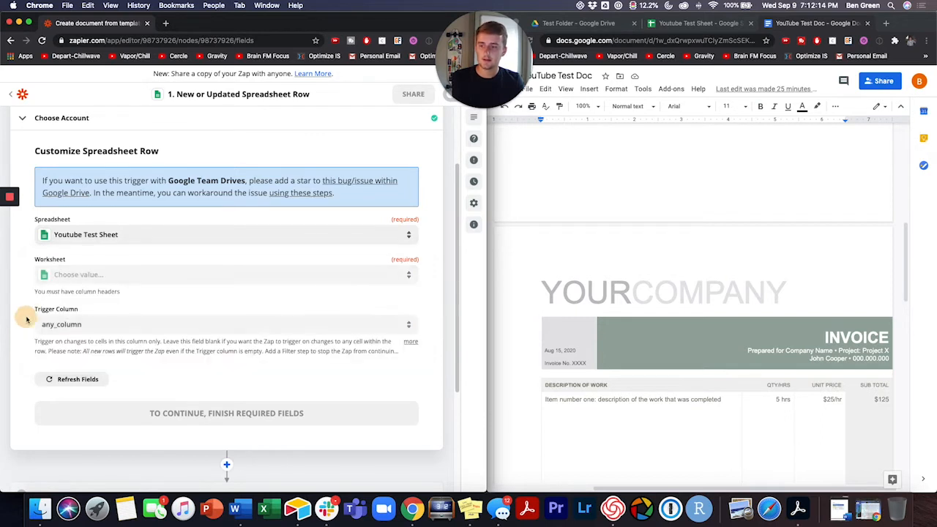
Step: Set the worksheet to Sheet1 and the trigger column to the sheet's Trigger Column
{"action": "left_click", "coordinate": [81, 274]}
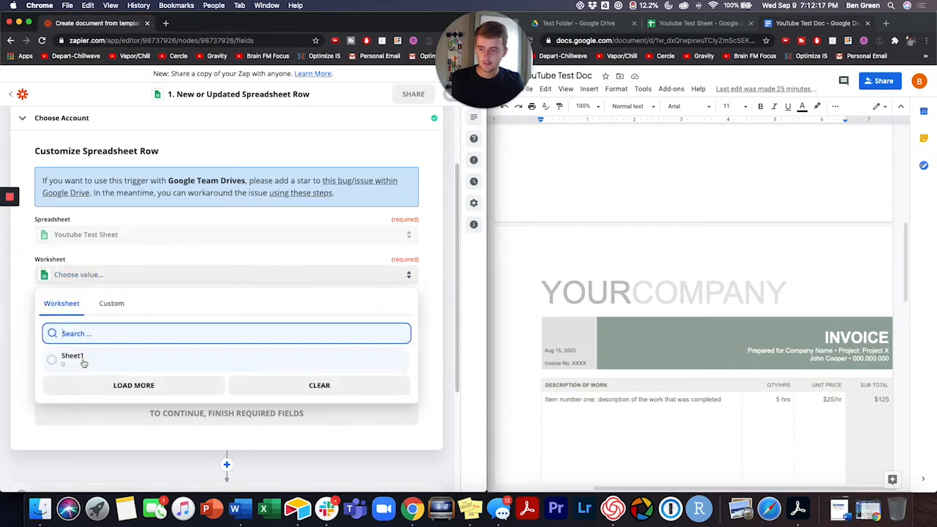
{"action": "left_click", "coordinate": [83, 360]}
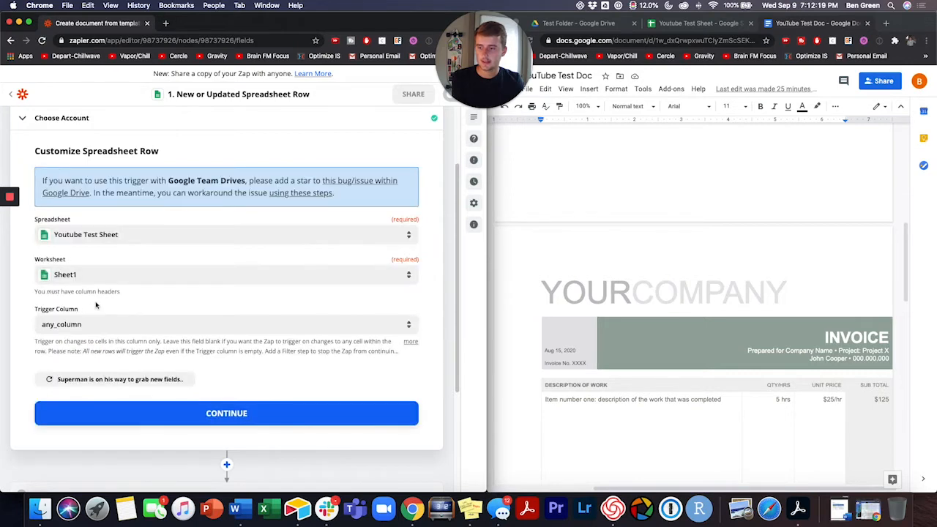
{"action": "left_click", "coordinate": [100, 325]}
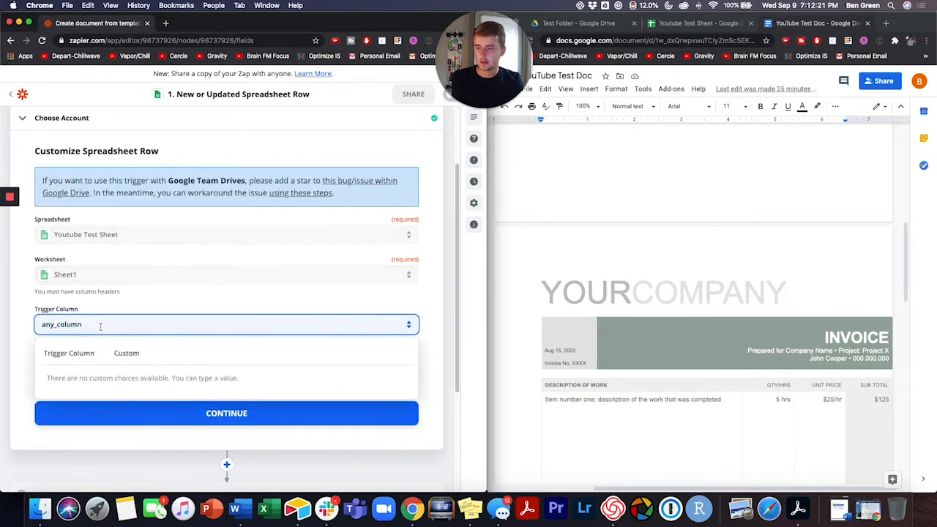
{"action": "left_click", "coordinate": [83, 355]}
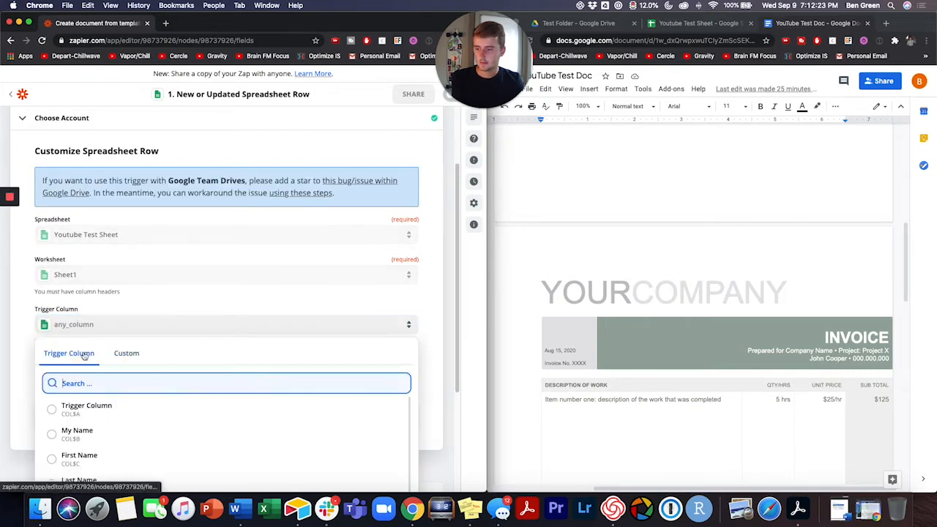
{"action": "left_click", "coordinate": [85, 407]}
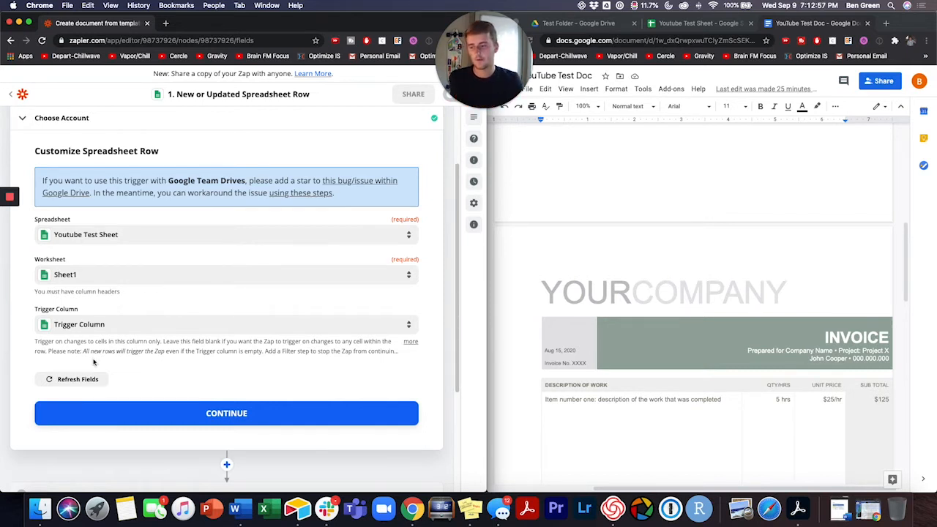
Step: Continue past the spreadsheet row settings and test the trigger to pull in sample rows
{"action": "left_click", "coordinate": [116, 411]}
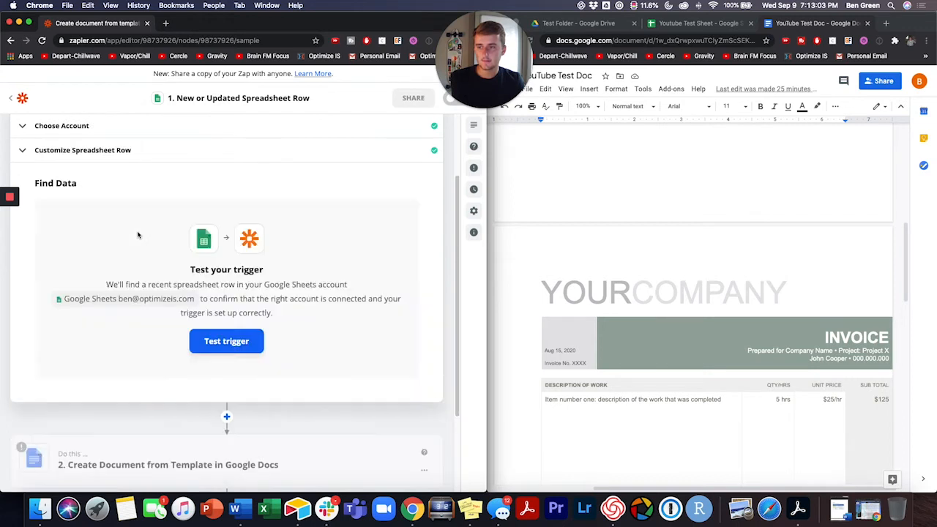
{"action": "left_click", "coordinate": [219, 344]}
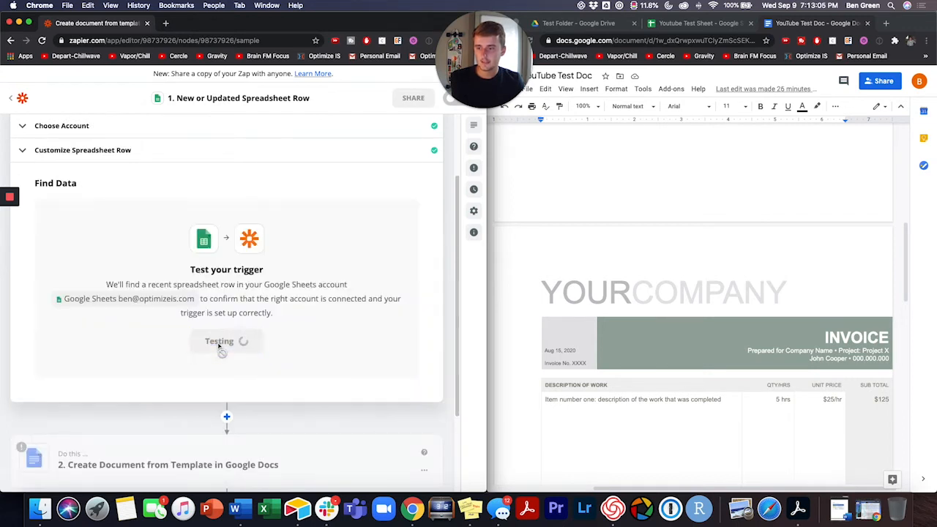
{"action": "scroll", "coordinate": [166, 372], "scroll_direction": "down", "scroll_amount": 1}
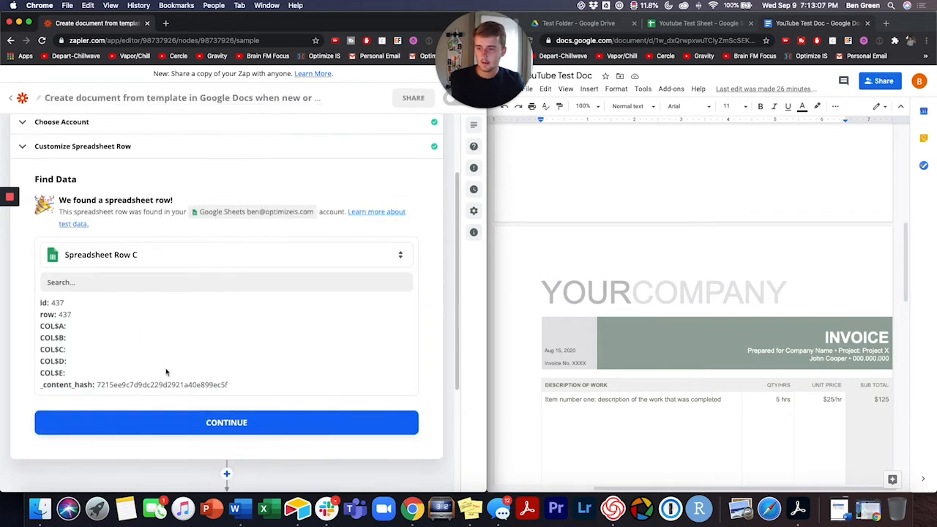
{"action": "scroll", "coordinate": [192, 325], "scroll_direction": "up", "scroll_amount": 1}
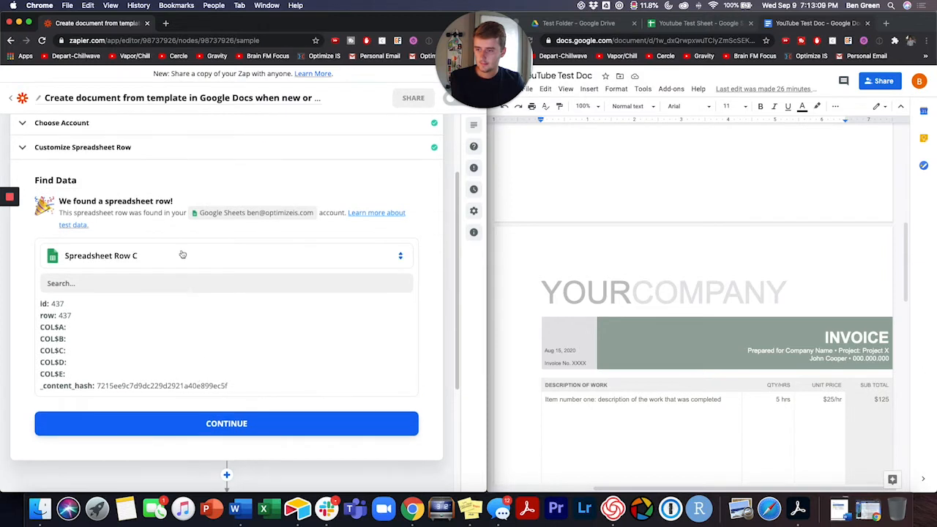
Step: Choose Spreadsheet Row A as the trigger's sample data and check its column fields
{"action": "left_click", "coordinate": [182, 253]}
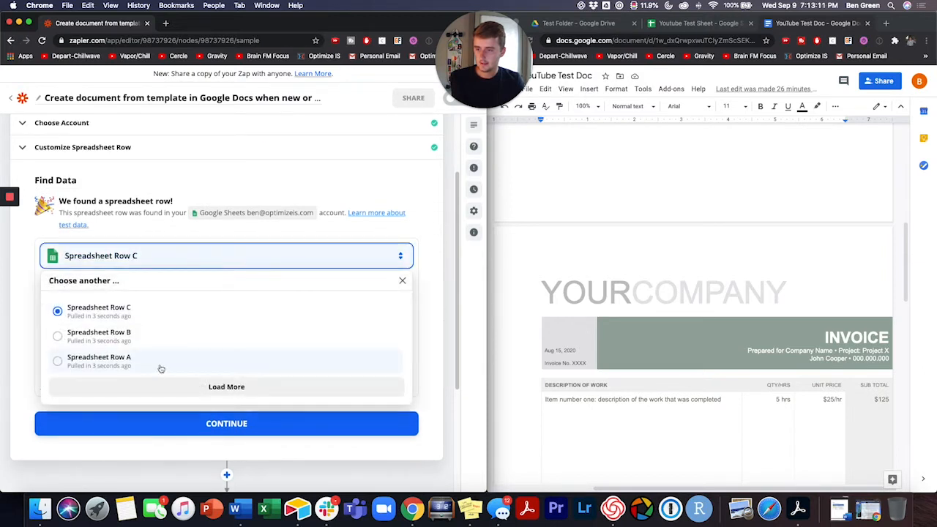
{"action": "left_click", "coordinate": [158, 364]}
{"action": "scroll", "coordinate": [163, 325], "scroll_direction": "down", "scroll_amount": 2}
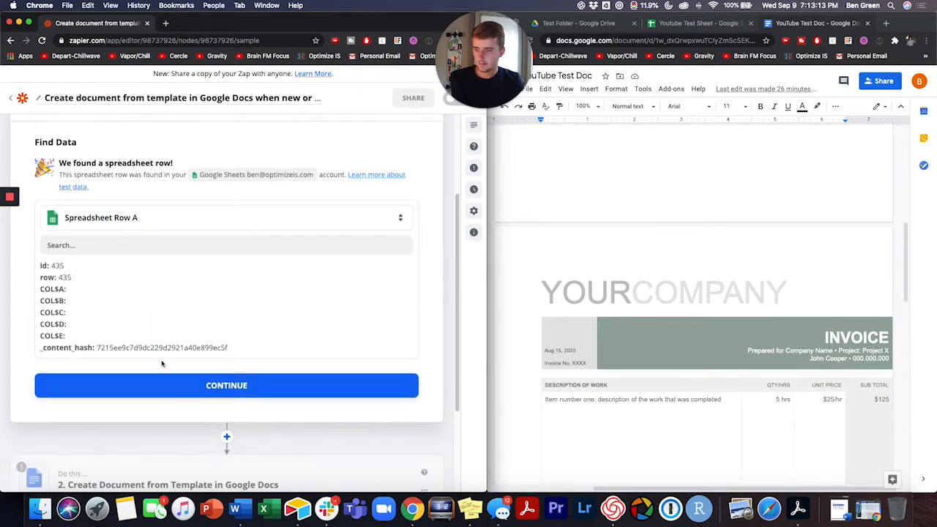
{"action": "scroll", "coordinate": [163, 364], "scroll_direction": "up", "scroll_amount": 1}
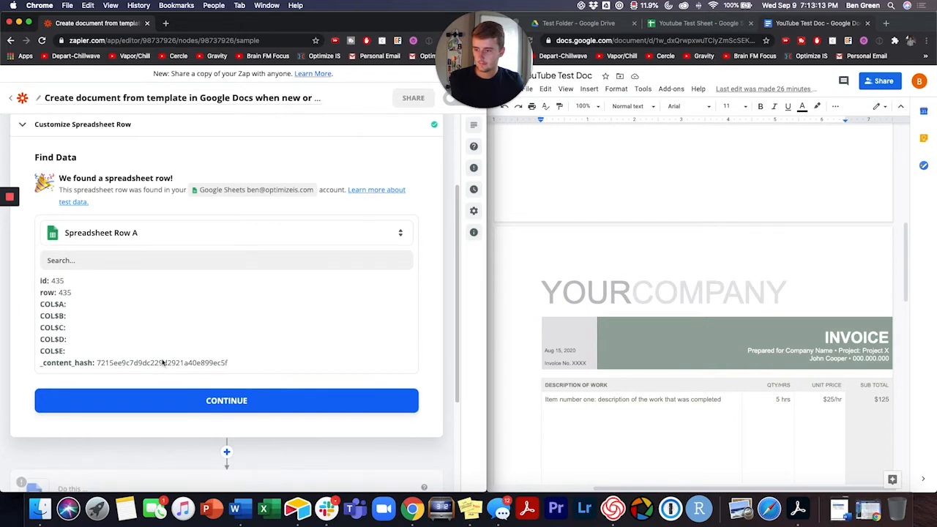
Step: Continue to the Google Docs action and replace FIRST NAME in the template's greeting with the placeholder {{Firstname}}
{"action": "left_click", "coordinate": [161, 404]}
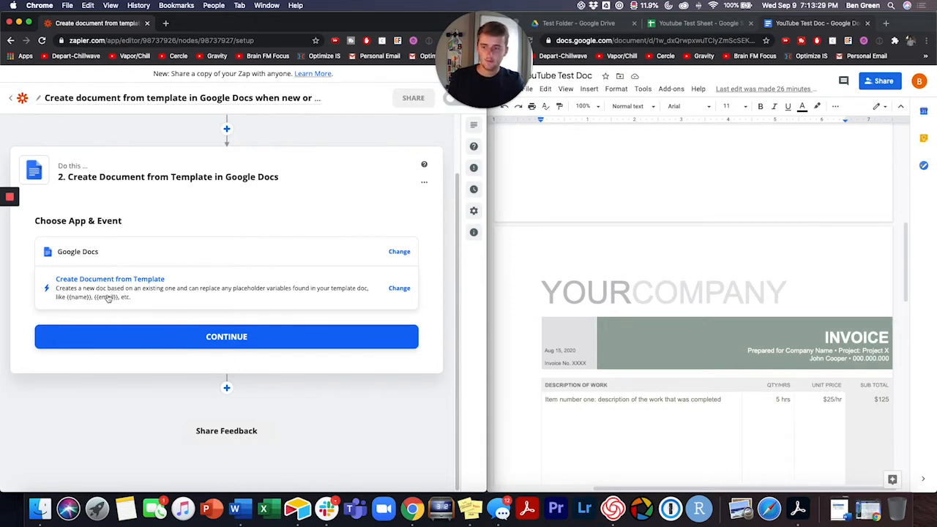
{"action": "scroll", "coordinate": [584, 338], "scroll_direction": "up", "scroll_amount": 10}
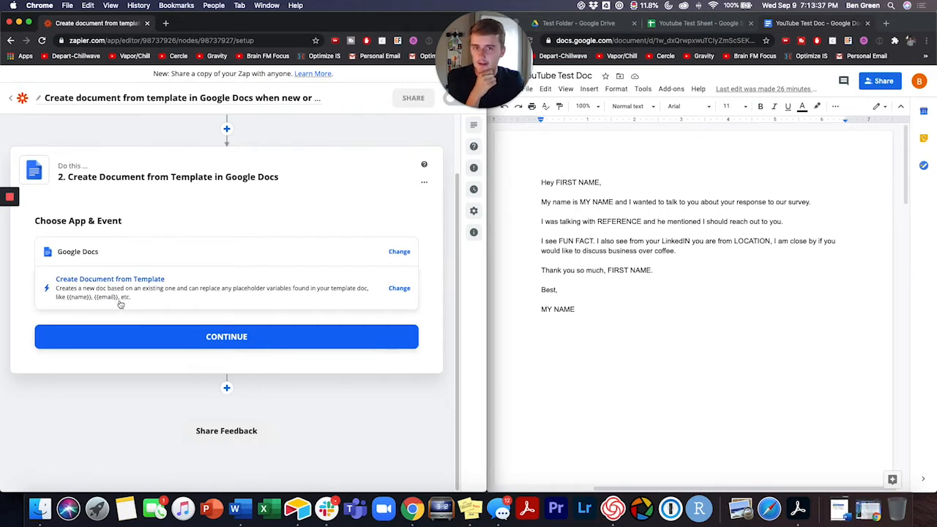
{"action": "left_click", "coordinate": [600, 184]}
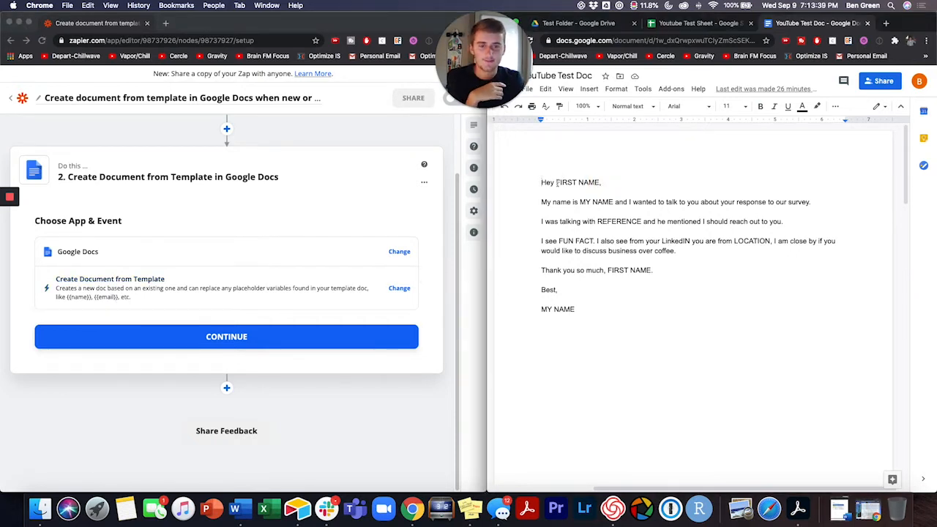
{"action": "left_click_drag", "start_coordinate": [556, 183], "coordinate": [600, 184]}
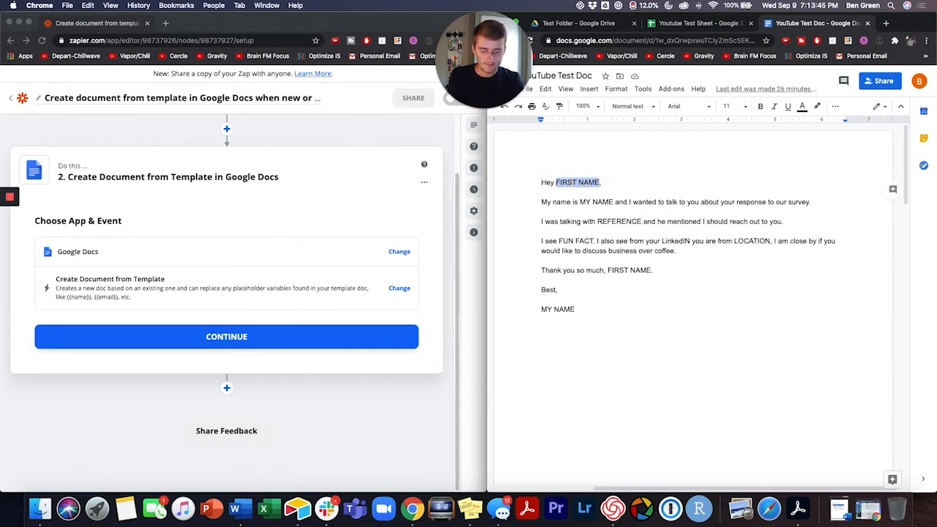
{"action": "type", "text": "{{Fir"}
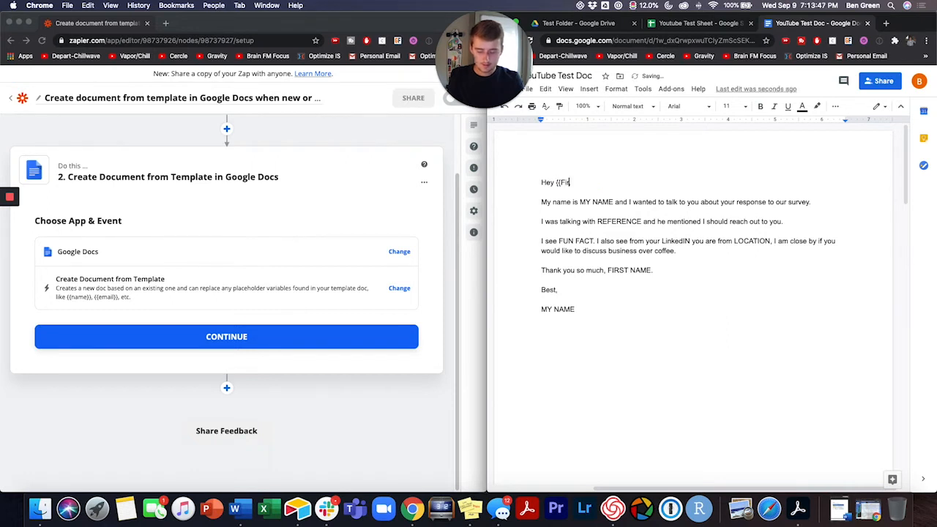
{"action": "type", "text": "stname"}
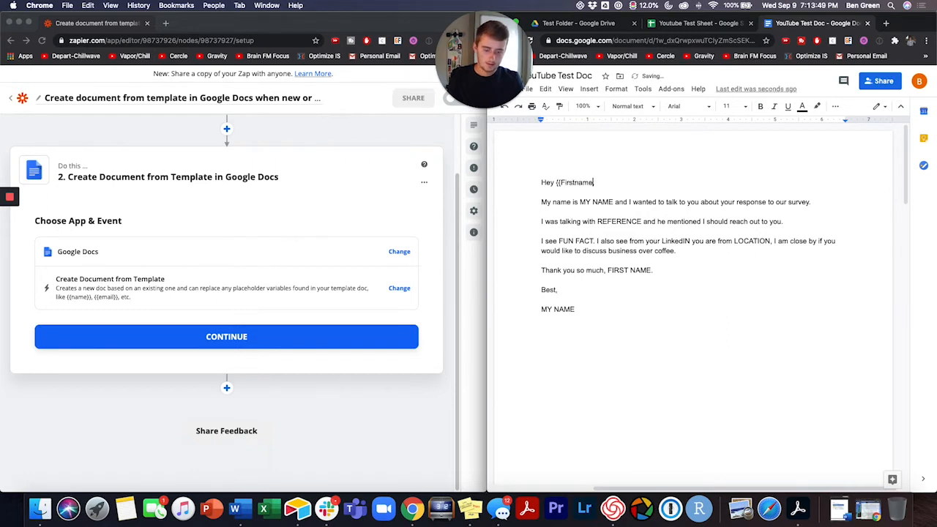
{"action": "type", "text": "}}"}
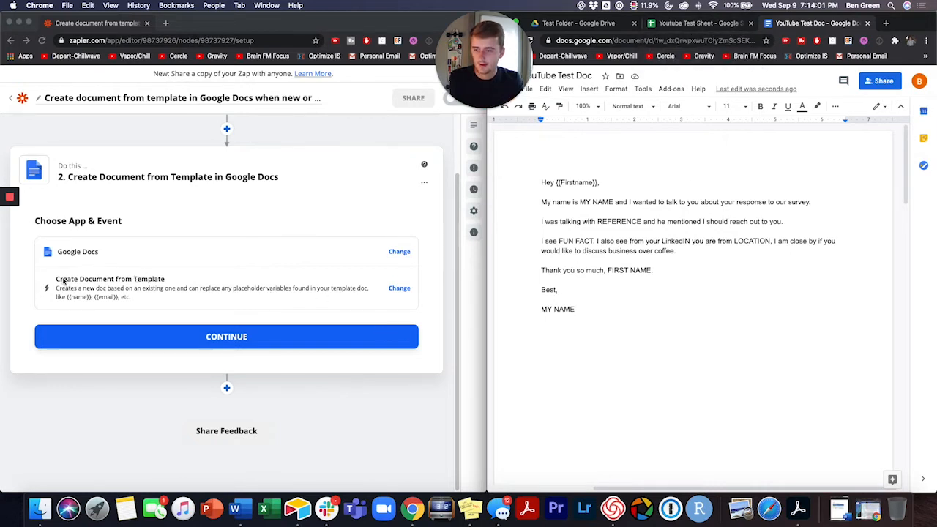
{"action": "type", "text": ","}
Step: Accept the Create Document from Template event, select the Google Docs account and continue to the document settings
{"action": "left_click", "coordinate": [232, 338]}
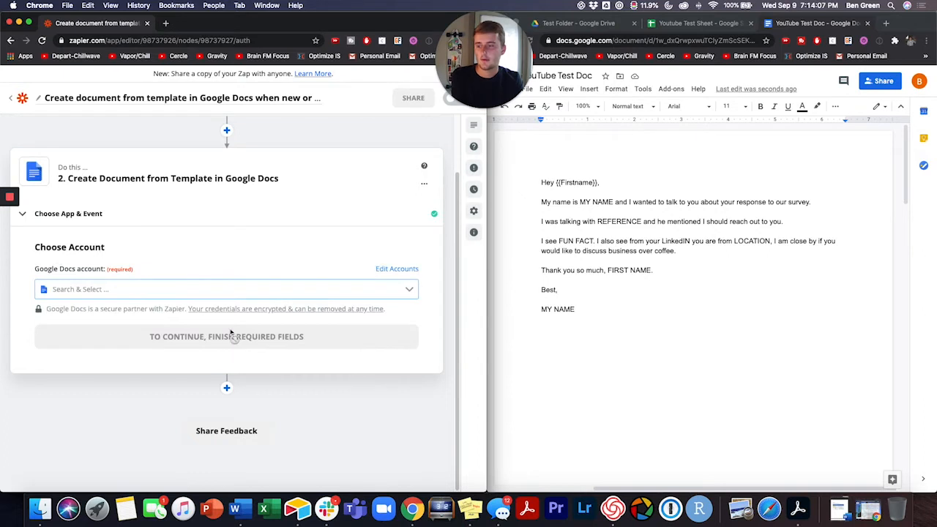
{"action": "left_click", "coordinate": [195, 286]}
{"action": "left_click", "coordinate": [179, 322]}
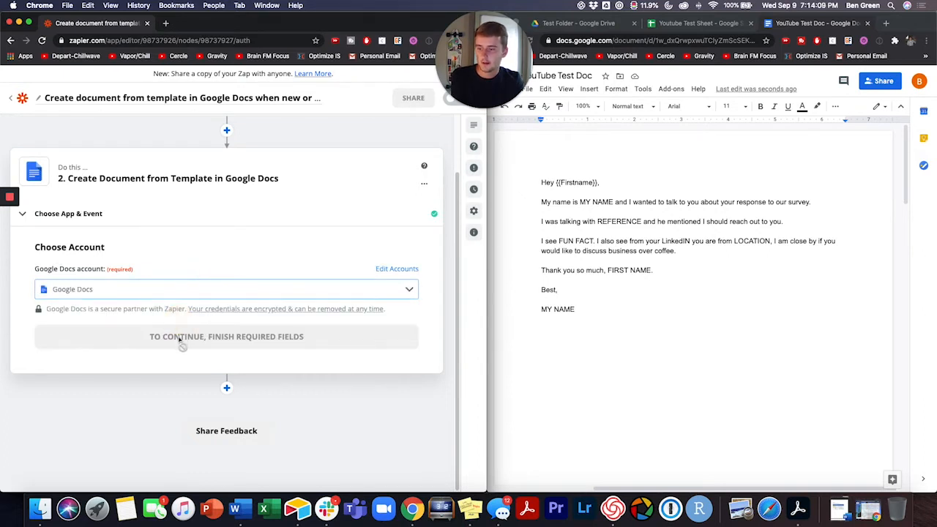
{"action": "left_click", "coordinate": [178, 338]}
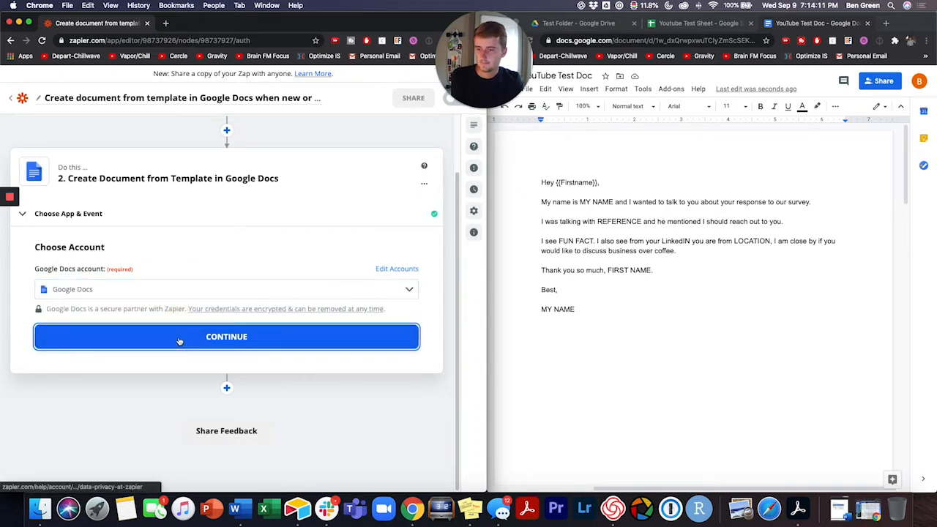
Step: Set the template document to YouTube Test Doc and close the separate YT Test Doc page
{"action": "scroll", "coordinate": [184, 303], "scroll_direction": "down", "scroll_amount": 1}
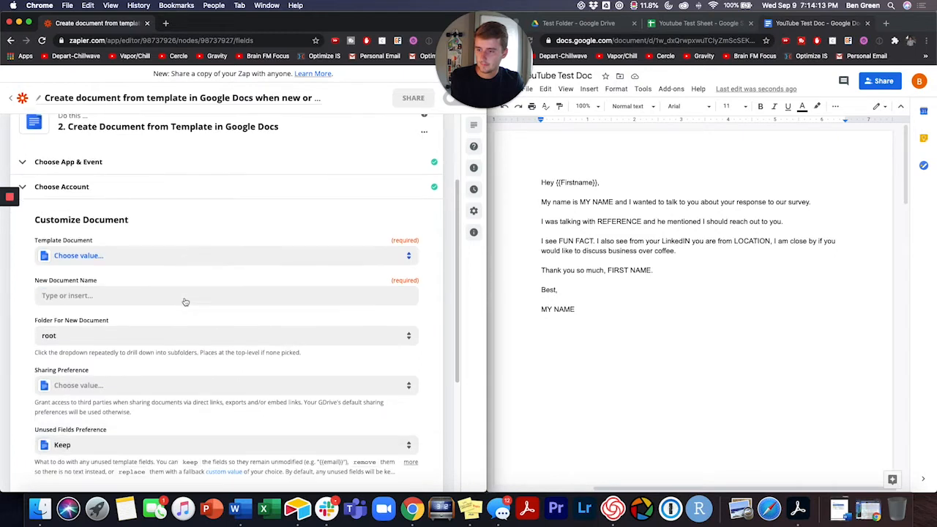
{"action": "left_click", "coordinate": [177, 258]}
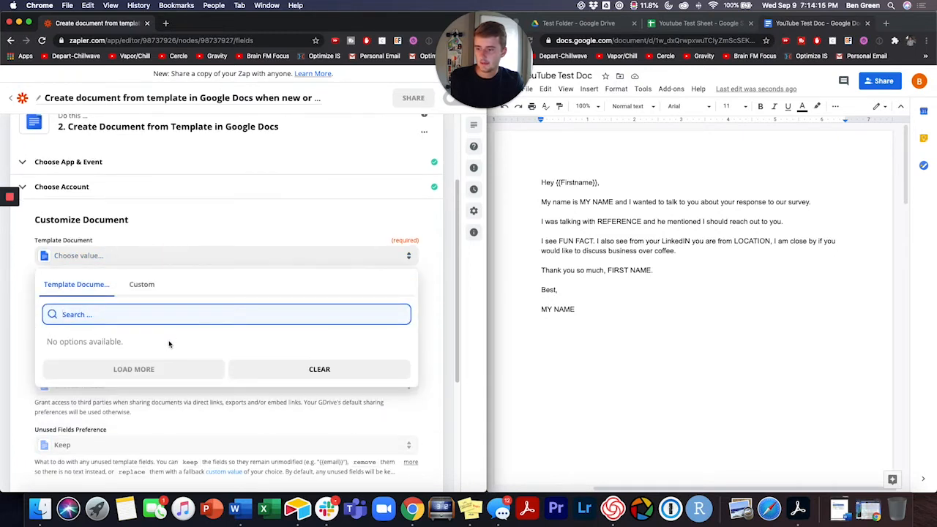
{"action": "left_click", "coordinate": [128, 369]}
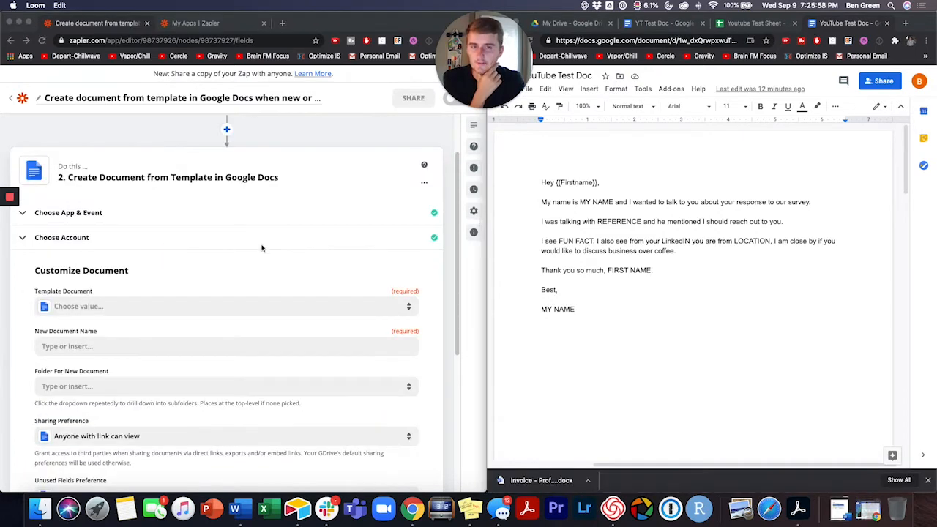
{"action": "left_click", "coordinate": [179, 306]}
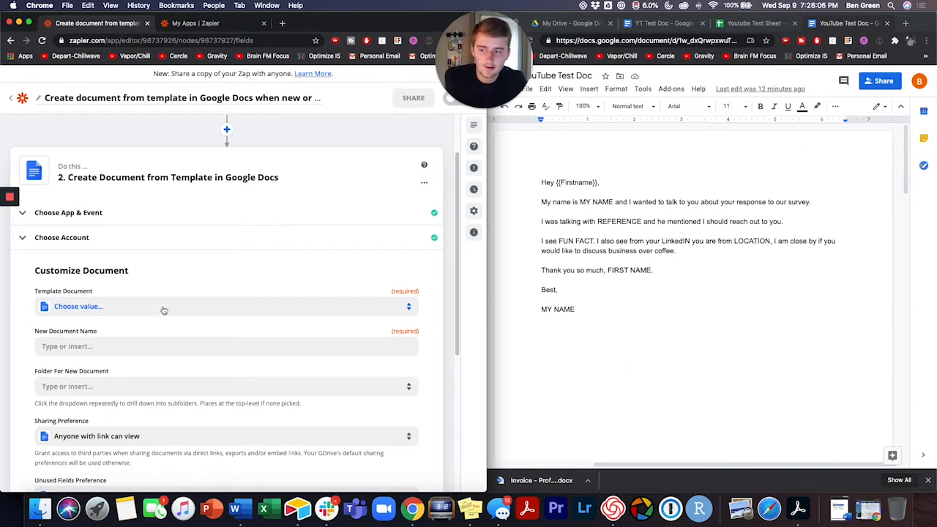
{"action": "left_click", "coordinate": [164, 310]}
{"action": "scroll", "coordinate": [166, 329], "scroll_direction": "down", "scroll_amount": 2}
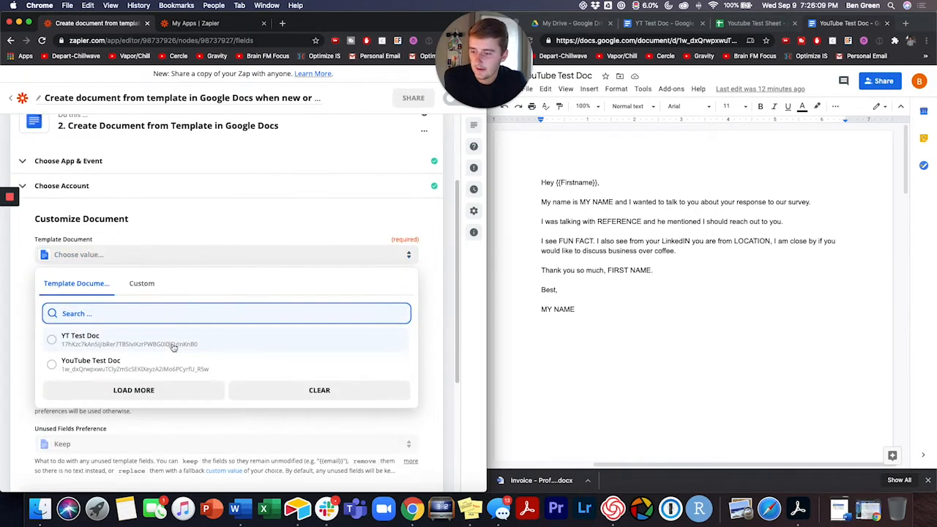
{"action": "scroll", "coordinate": [138, 395], "scroll_direction": "down", "scroll_amount": 3}
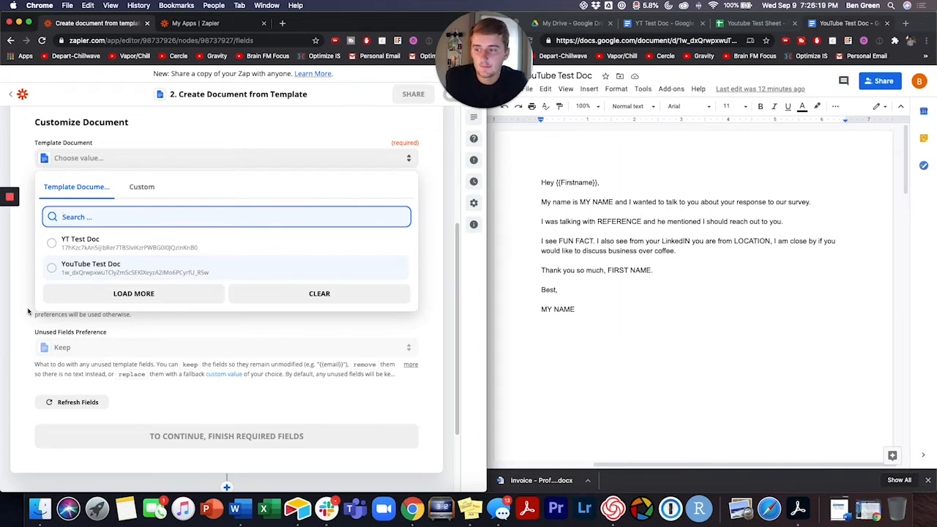
{"action": "left_click", "coordinate": [95, 269]}
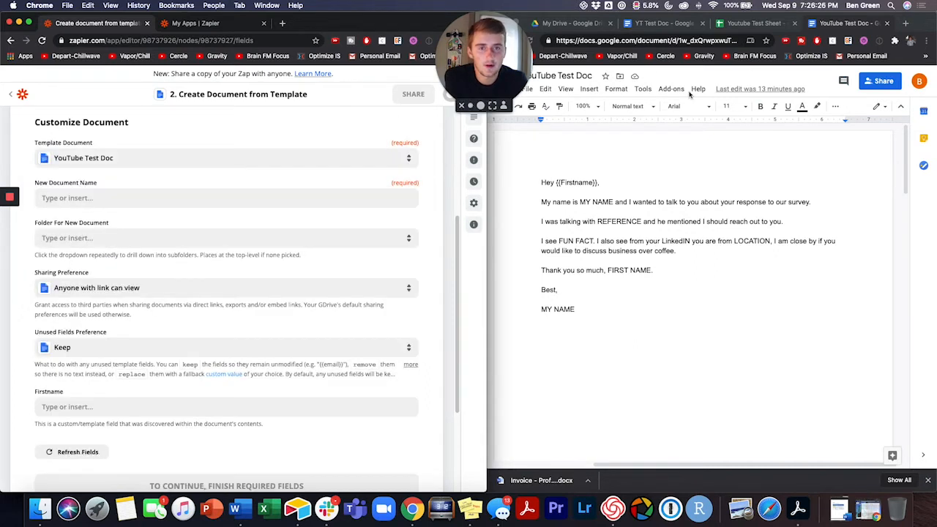
{"action": "left_click", "coordinate": [699, 24]}
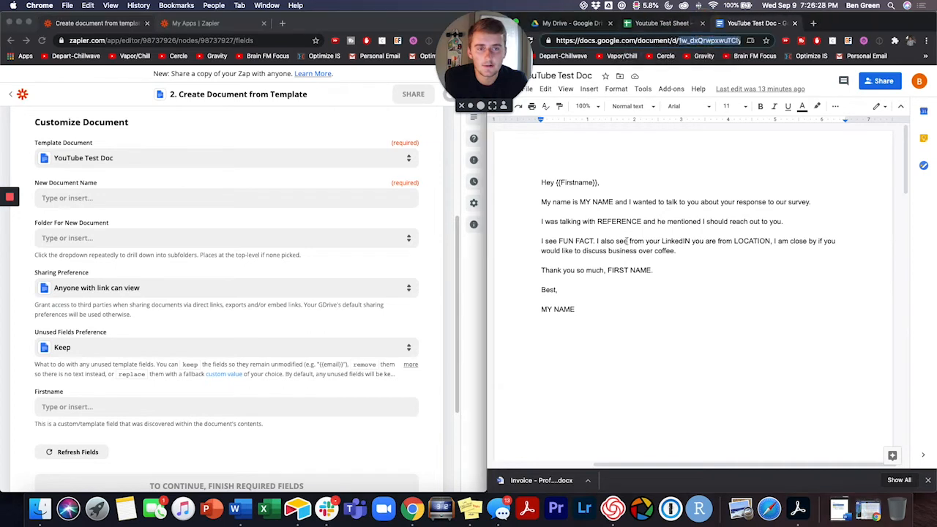
Step: Name the new document Test Doc followed by the My Name and Full Name fields from the spreadsheet row
{"action": "left_click", "coordinate": [203, 200]}
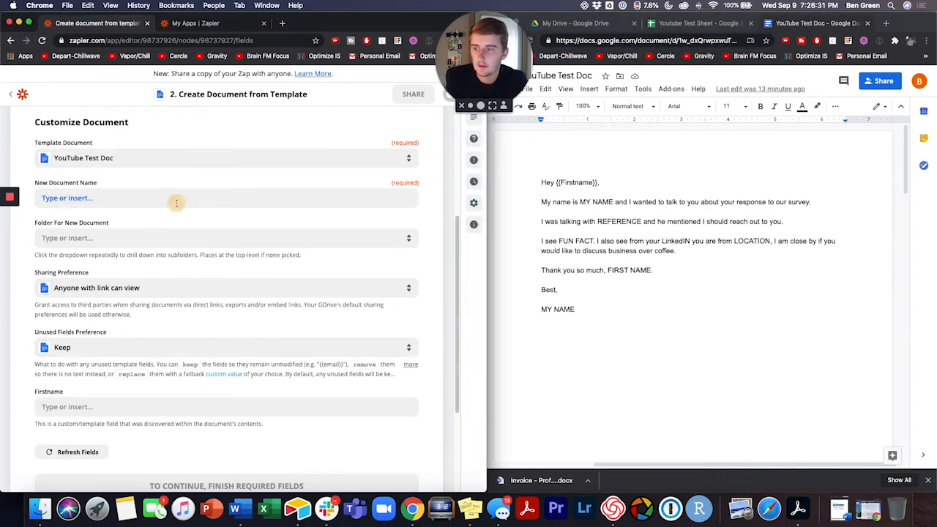
{"action": "left_click", "coordinate": [176, 202]}
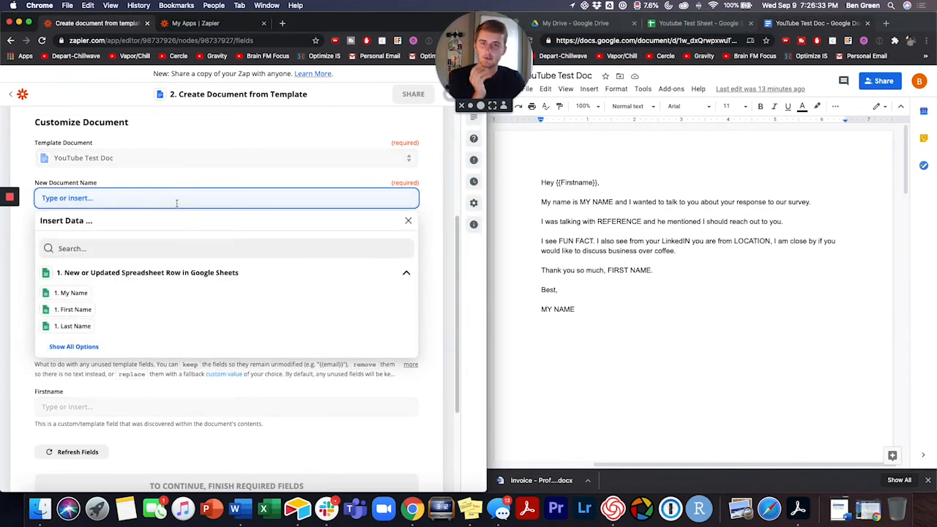
{"action": "left_click", "coordinate": [163, 252]}
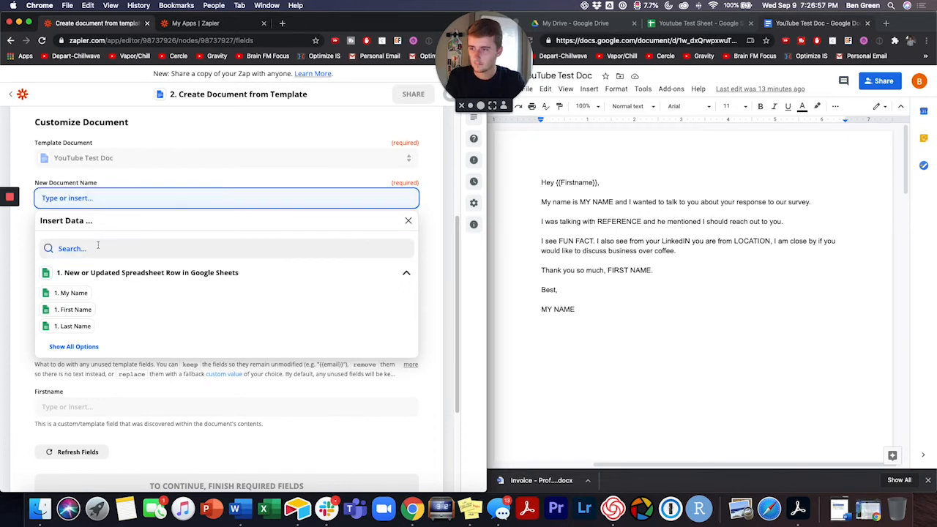
{"action": "type", "text": "Test Doc"}
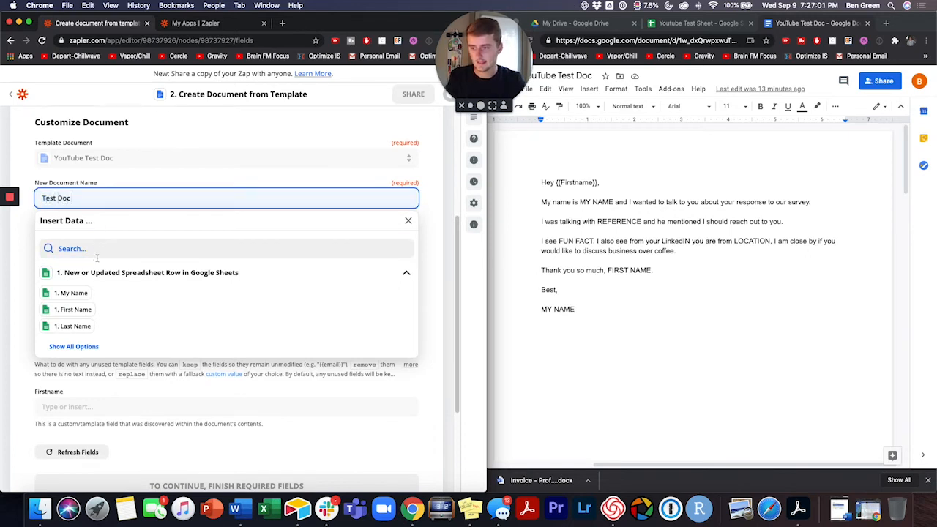
{"action": "left_click", "coordinate": [88, 295]}
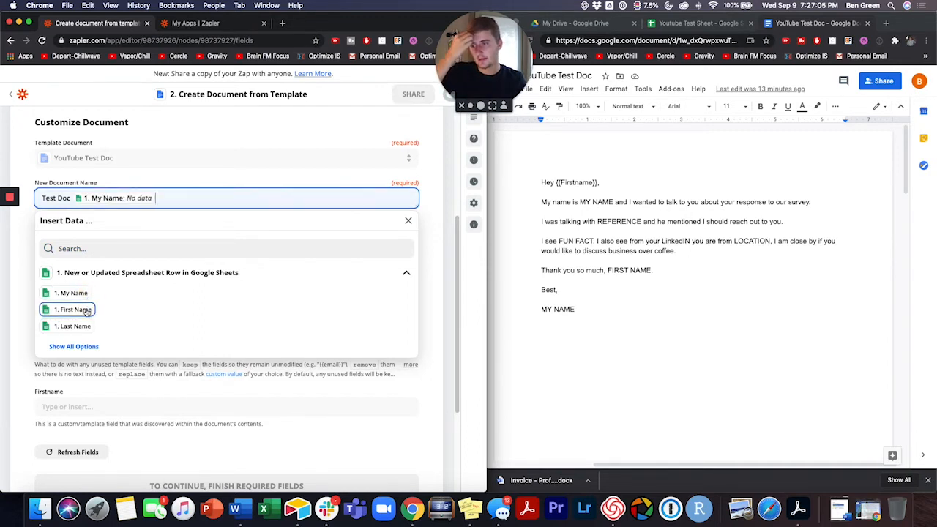
{"action": "left_click", "coordinate": [80, 346]}
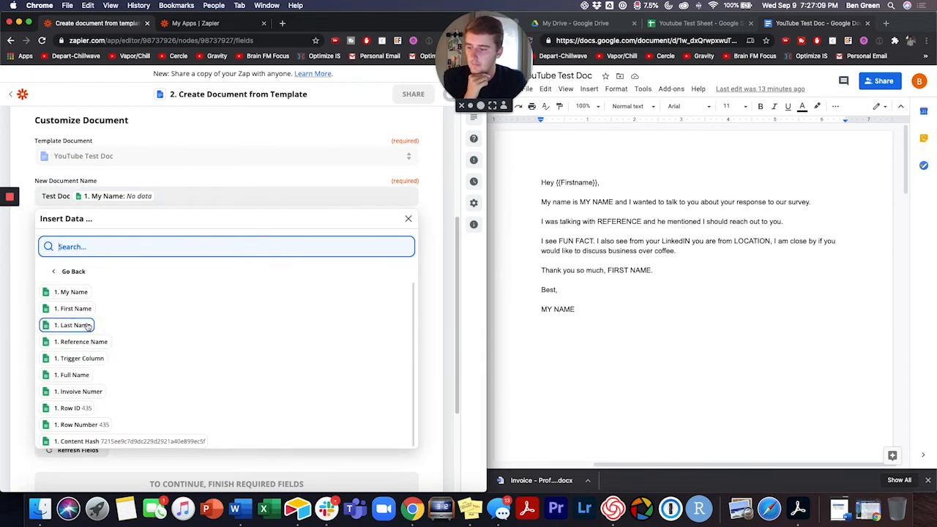
{"action": "left_click", "coordinate": [76, 374]}
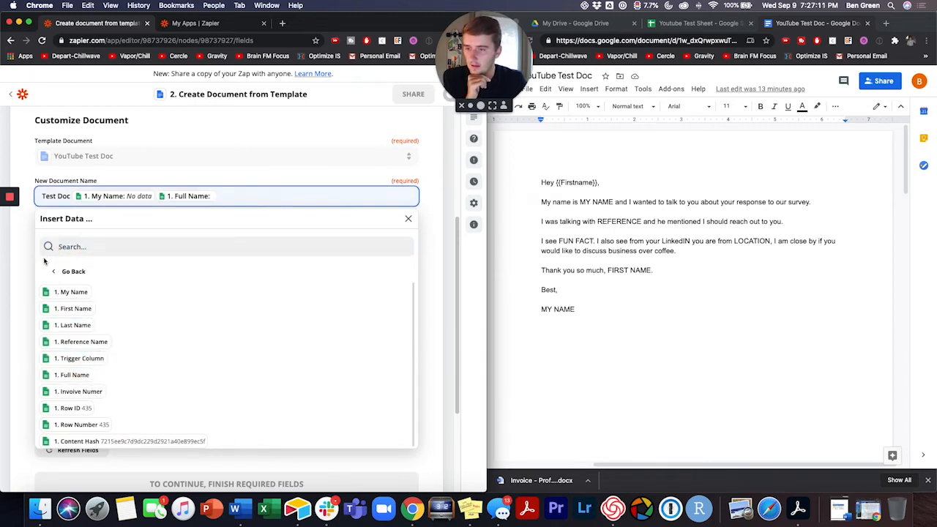
{"action": "left_click", "coordinate": [30, 263]}
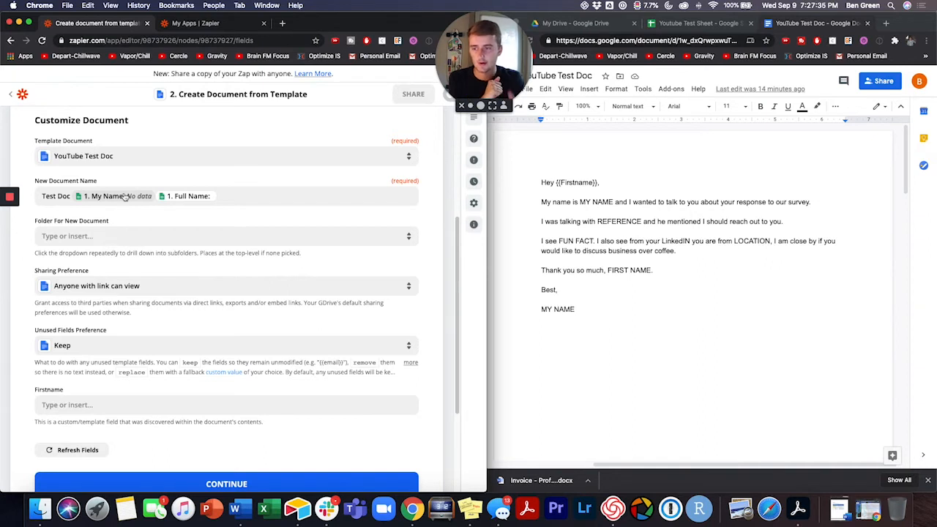
Step: Set the folder for the new document to Test Folder
{"action": "left_click", "coordinate": [111, 237]}
{"action": "left_click", "coordinate": [97, 268]}
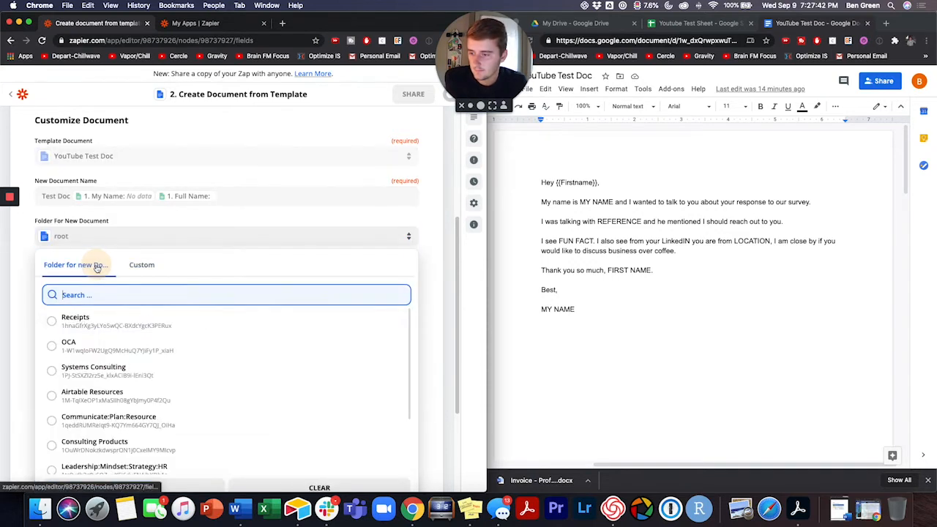
{"action": "scroll", "coordinate": [132, 415], "scroll_direction": "down", "scroll_amount": 5}
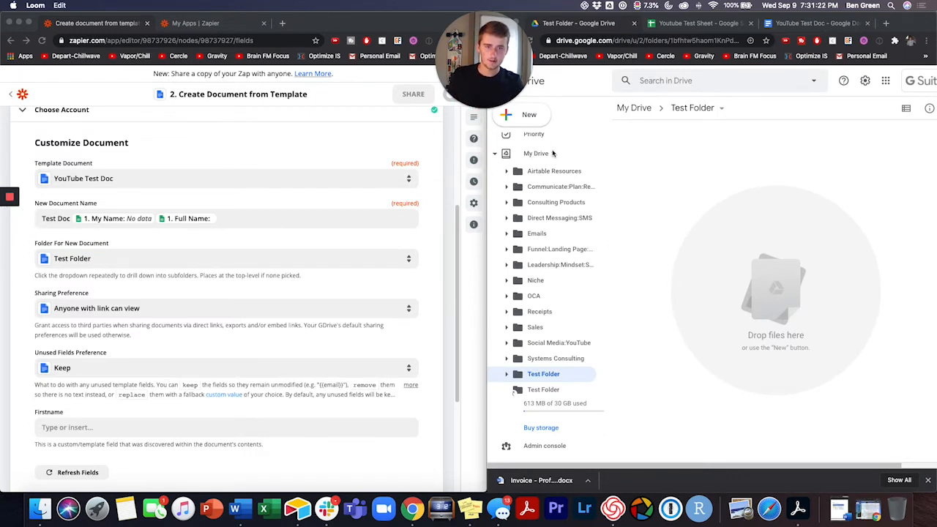
Step: Collapse the My Drive folder tree in Google Drive and return to YouTube Test Doc
{"action": "left_click", "coordinate": [492, 155]}
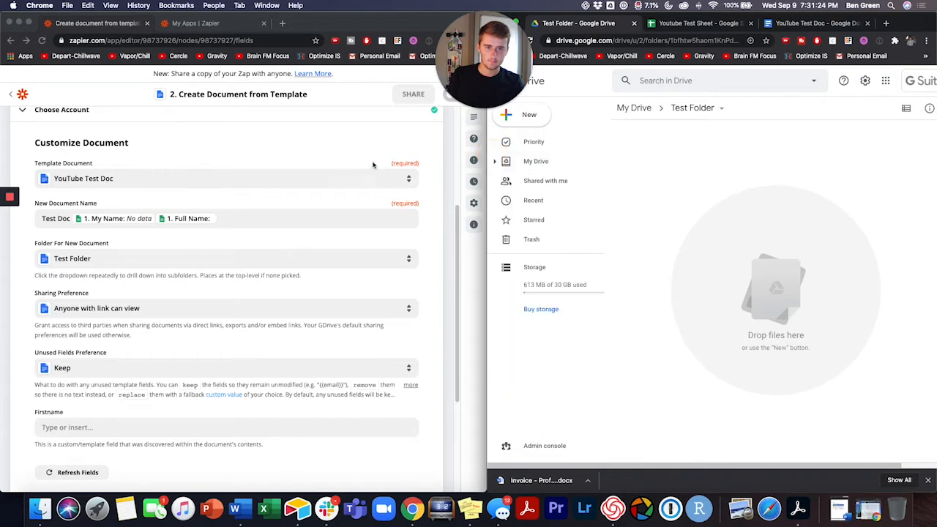
{"action": "mouse_move", "coordinate": [5, 237]}
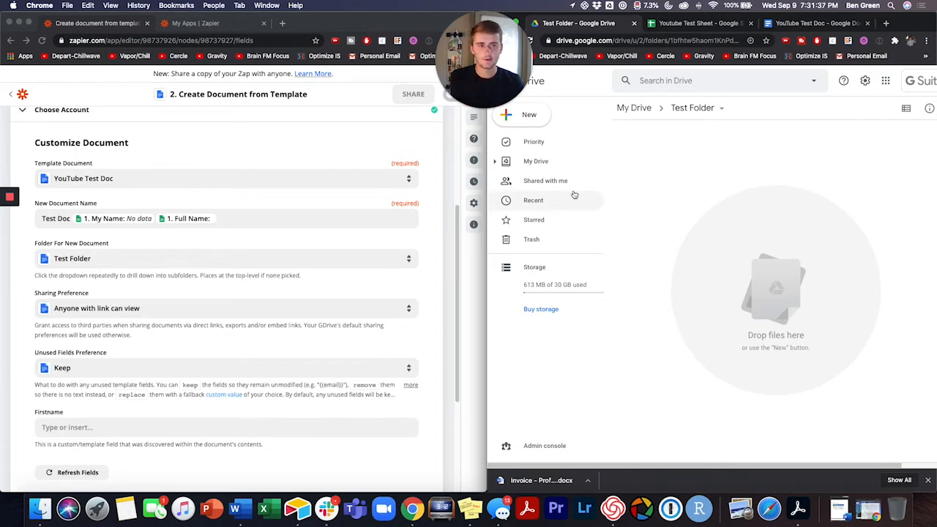
{"action": "left_click", "coordinate": [721, 21]}
{"action": "left_click", "coordinate": [805, 22]}
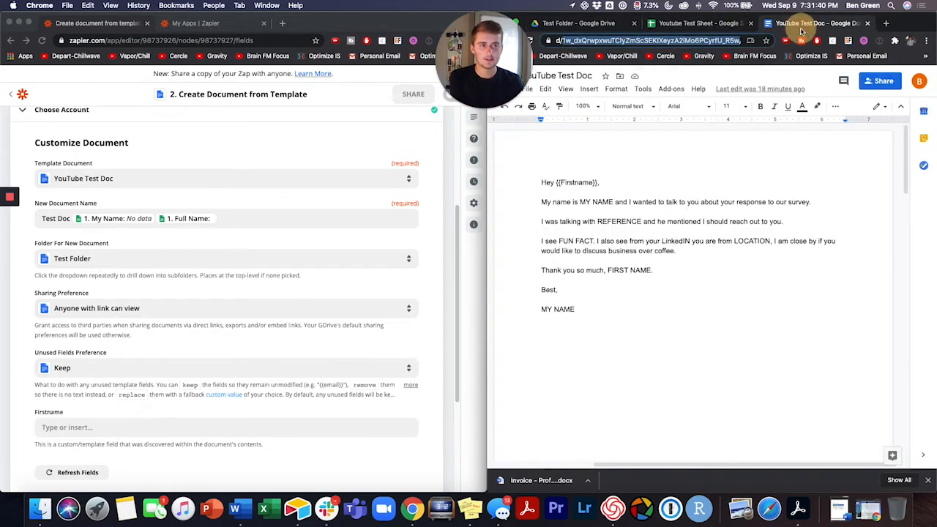
Step: Replace the FIRST NAME placeholder in the letter's thank-you line with the template field {{Firstname}}
{"action": "scroll", "coordinate": [258, 300], "scroll_direction": "down", "scroll_amount": 2}
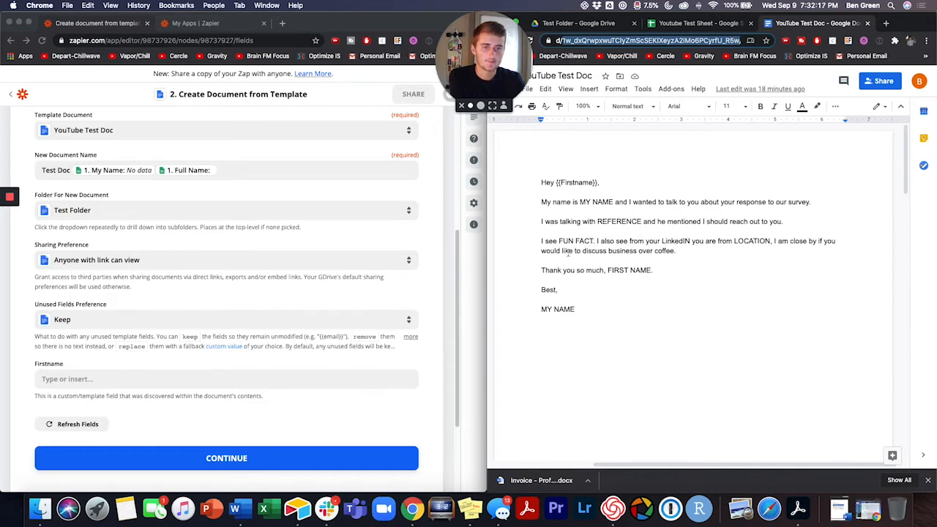
{"action": "left_click", "coordinate": [609, 270]}
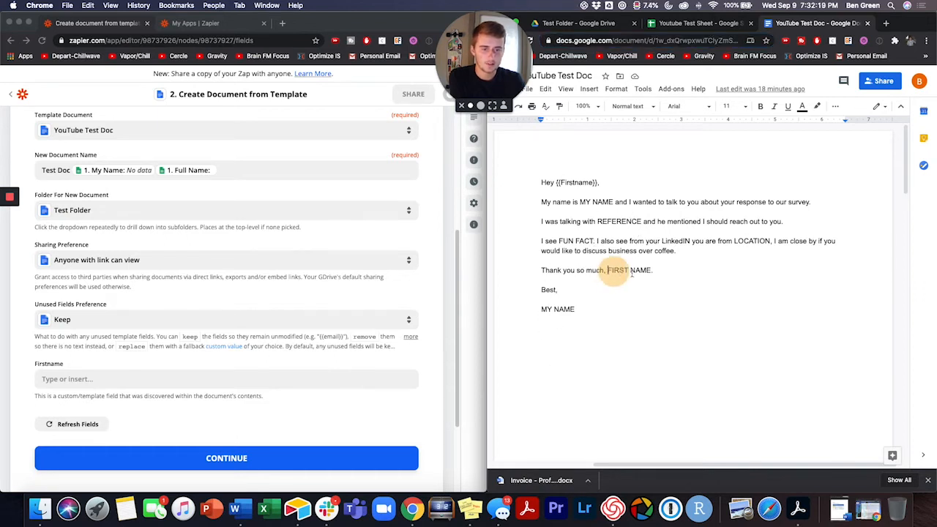
{"action": "left_click_drag", "start_coordinate": [631, 273], "coordinate": [650, 271]}
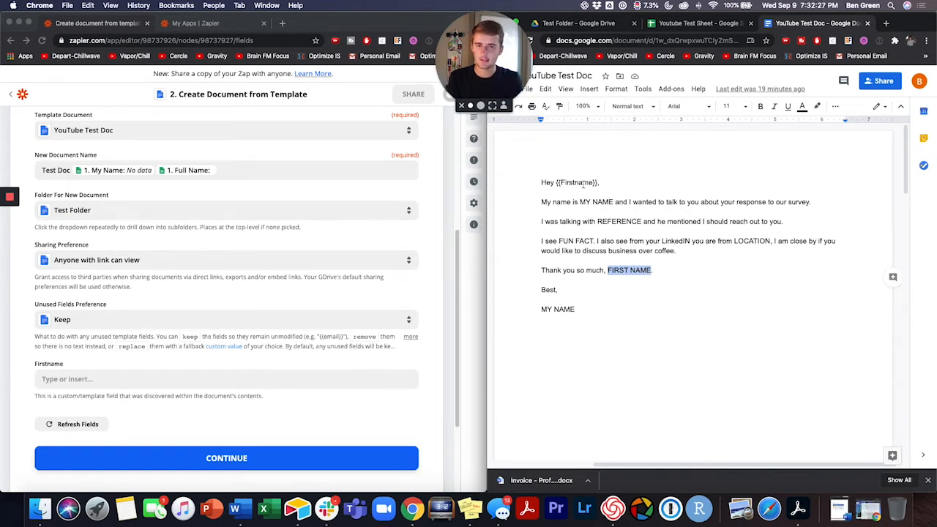
{"action": "type", "text": "{{"}
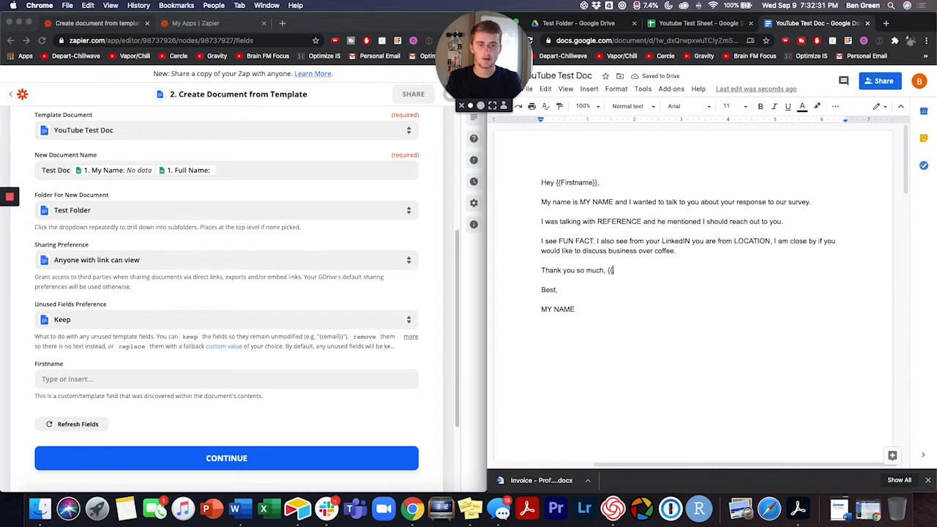
{"action": "type", "text": "Fir"}
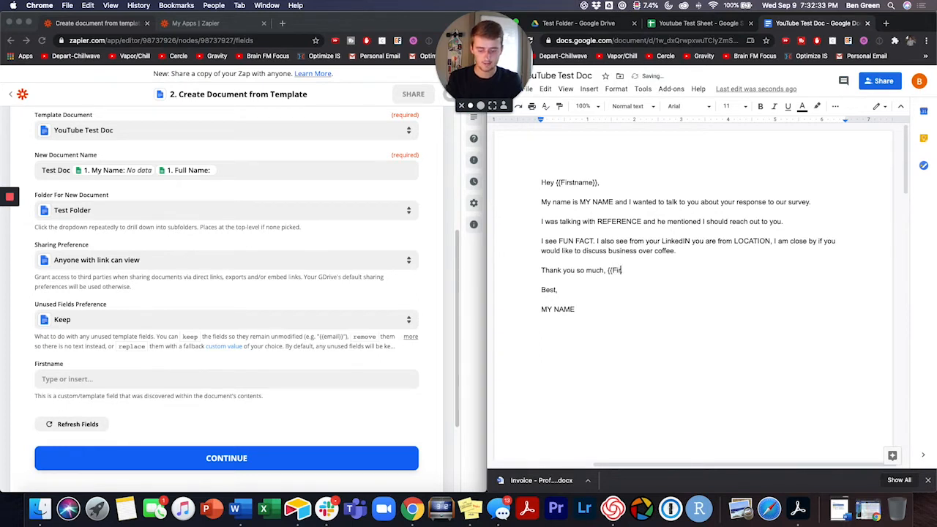
{"action": "type", "text": "st"}
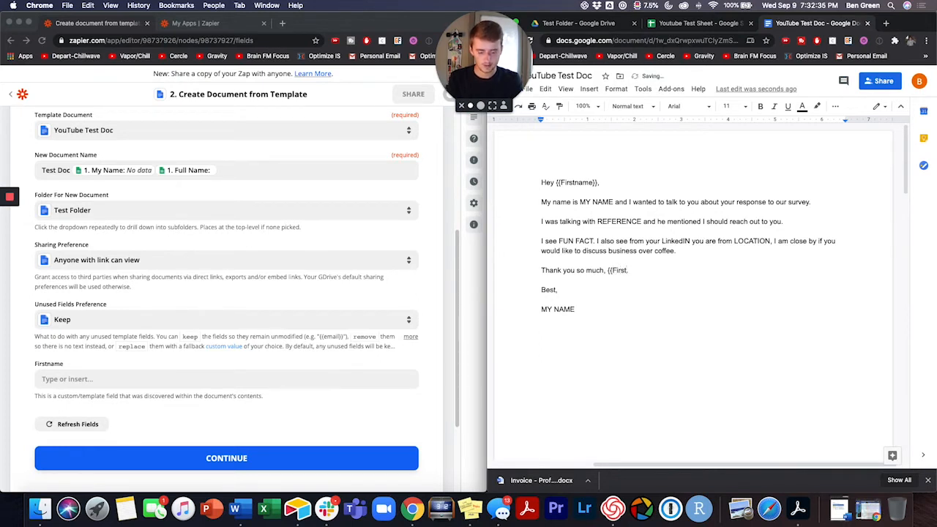
{"action": "type", "text": "name}}"}
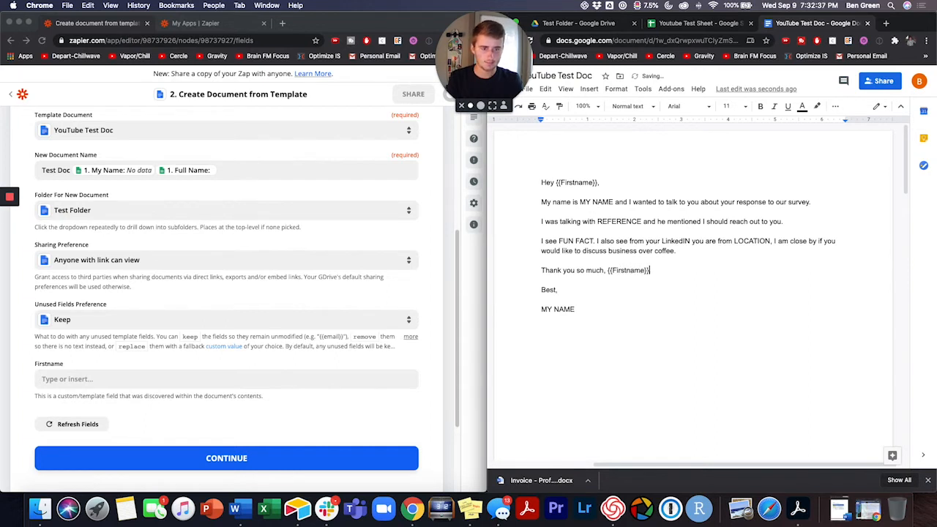
Step: Replace both MY NAME placeholders, in the introduction and in the signature, with the template field {{myname}}
{"action": "left_click_drag", "start_coordinate": [583, 202], "coordinate": [614, 204]}
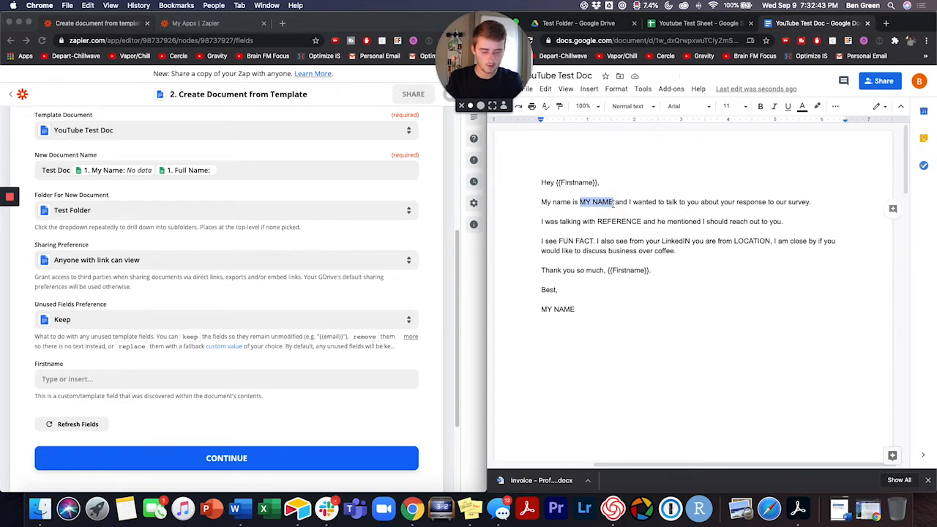
{"action": "type", "text": "{{"}
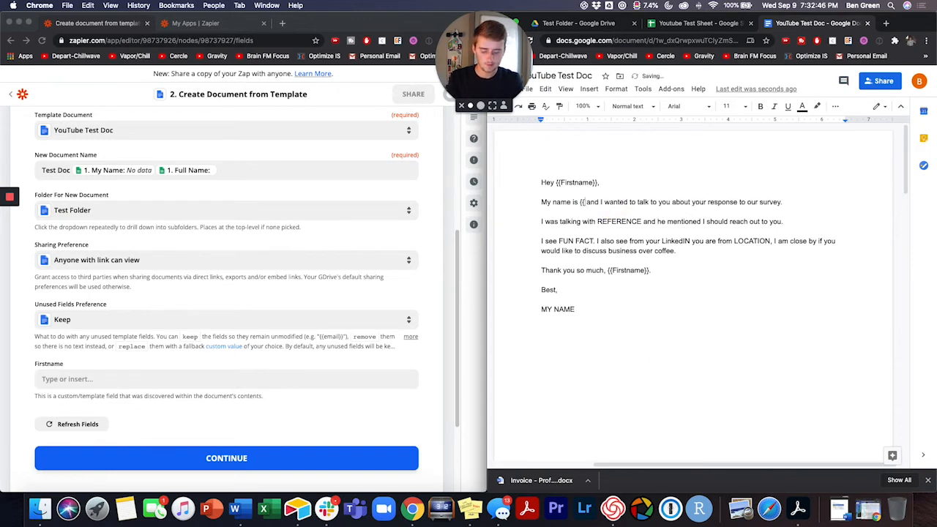
{"action": "type", "text": "myname"}
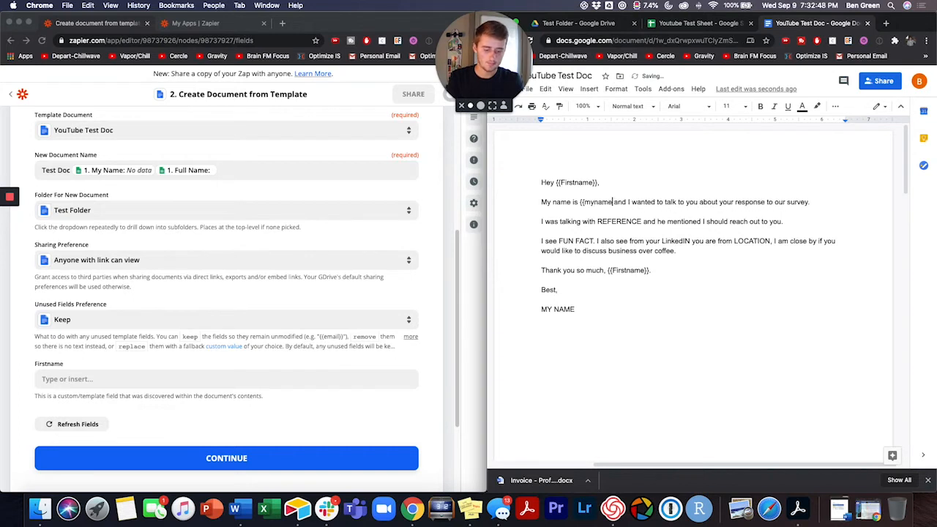
{"action": "type", "text": "}}"}
{"action": "left_click_drag", "start_coordinate": [541, 310], "coordinate": [576, 312]}
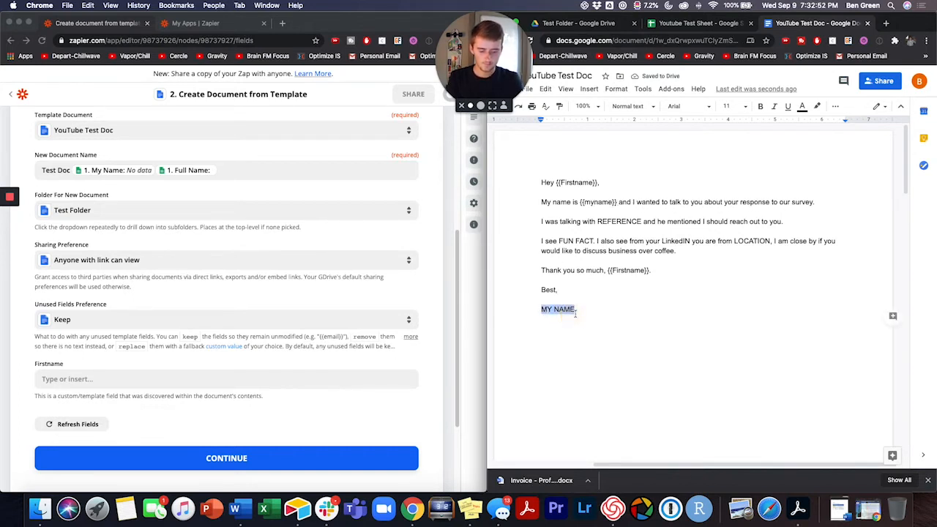
{"action": "type", "text": "{{mynam"}
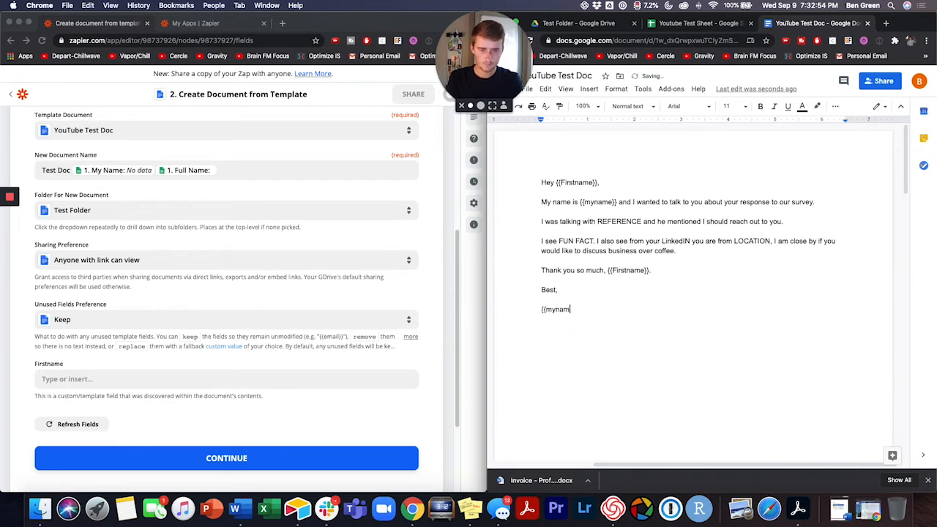
{"action": "type", "text": "e}}"}
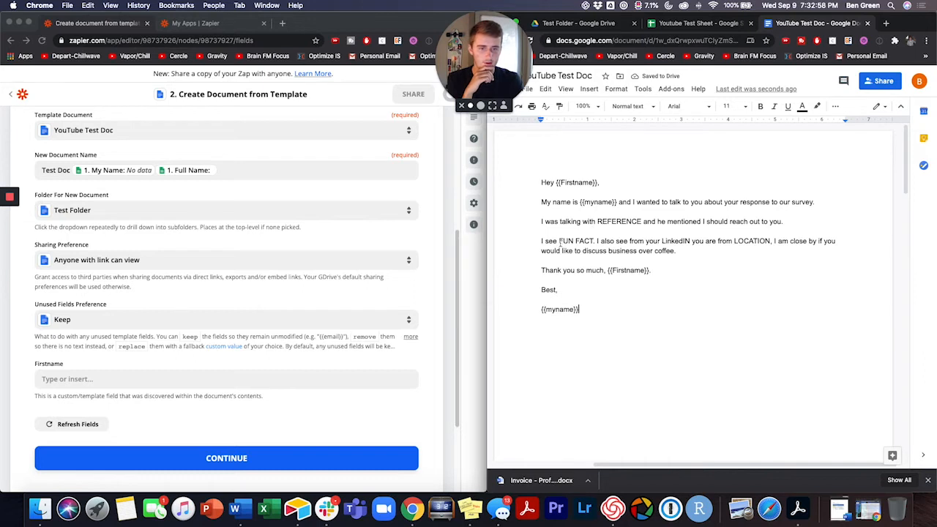
Step: Replace the FUN FACT placeholder in the letter's third paragraph with the template field {{funfact}}
{"action": "left_click_drag", "start_coordinate": [560, 242], "coordinate": [593, 242]}
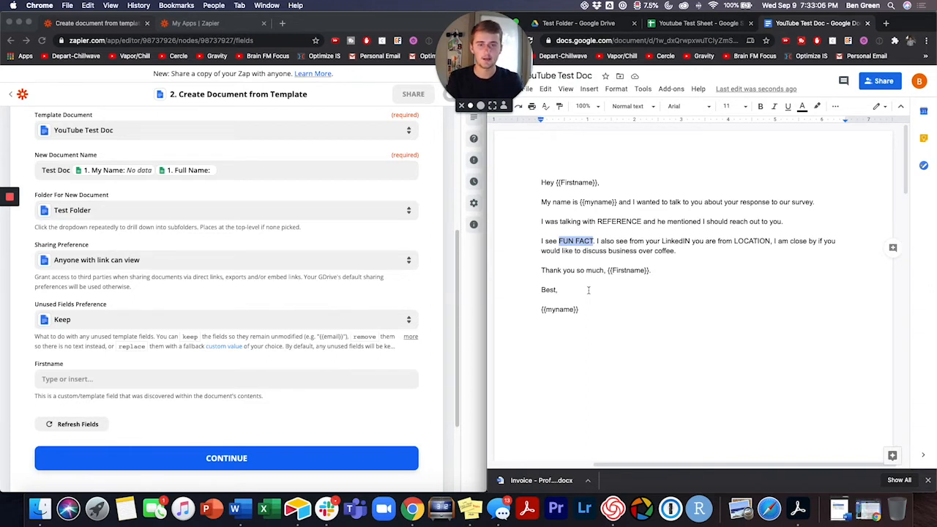
{"action": "type", "text": "{{funfa"}
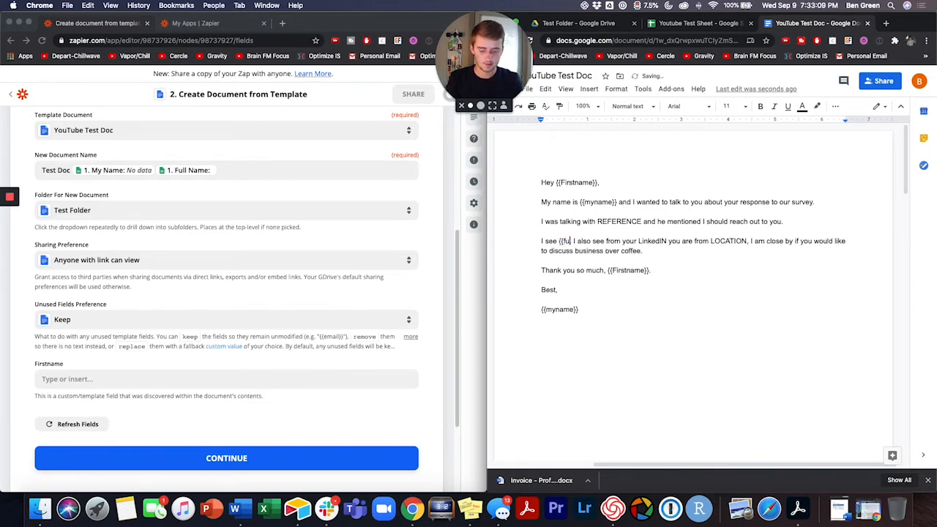
{"action": "type", "text": "ct"}
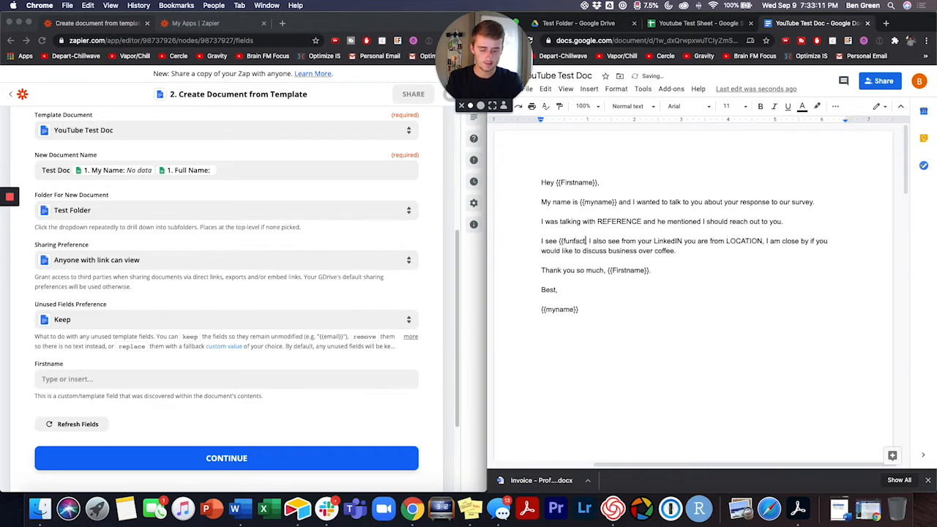
{"action": "type", "text": "}}"}
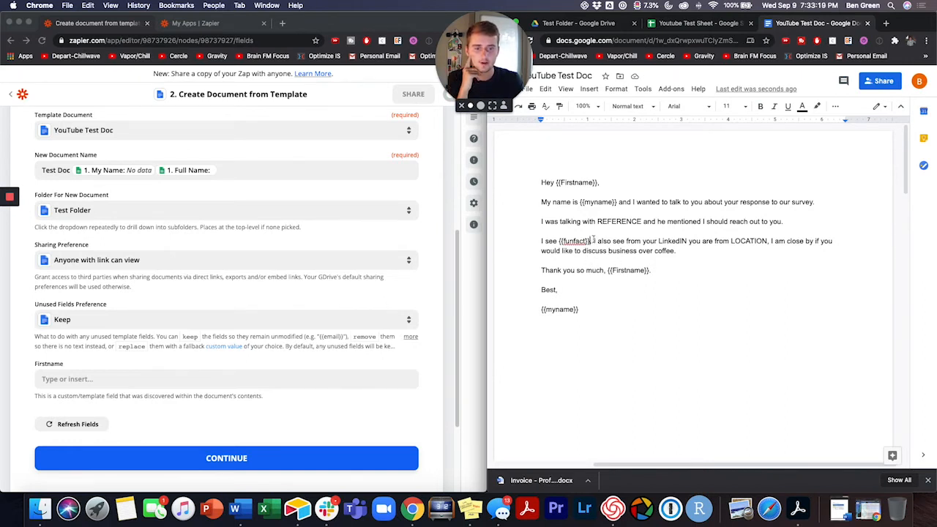
Step: Add a new line with a contact phone number below the {{myname}} signature
{"action": "left_click", "coordinate": [618, 330]}
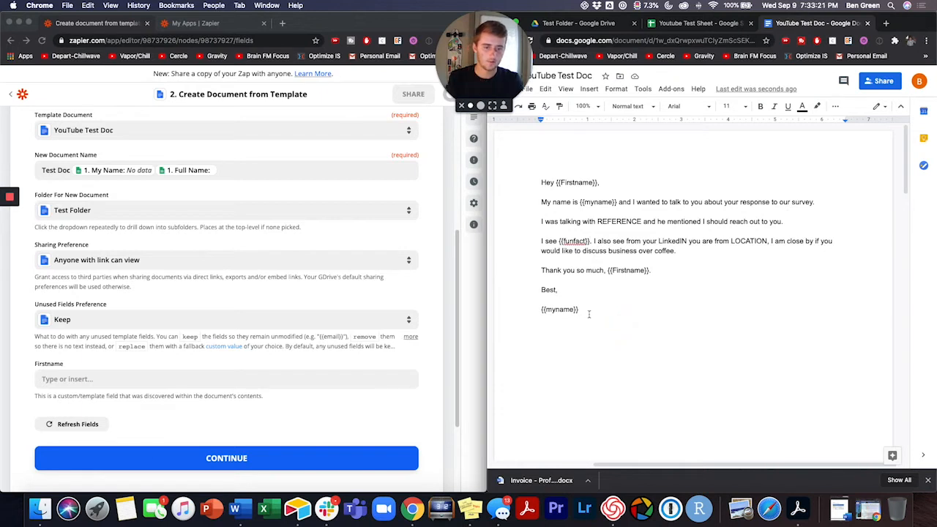
{"action": "left_click", "coordinate": [591, 315]}
{"action": "key", "text": "Return"}
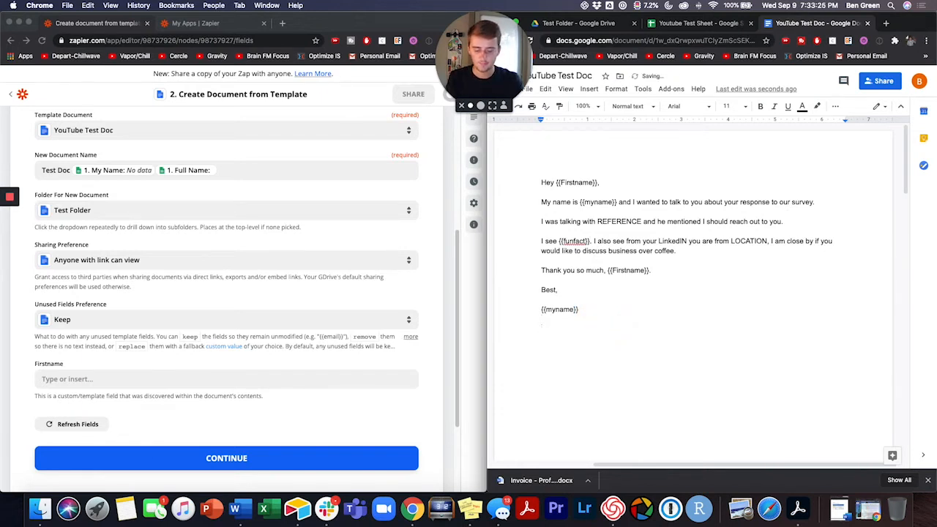
{"action": "type", "text": "2"}
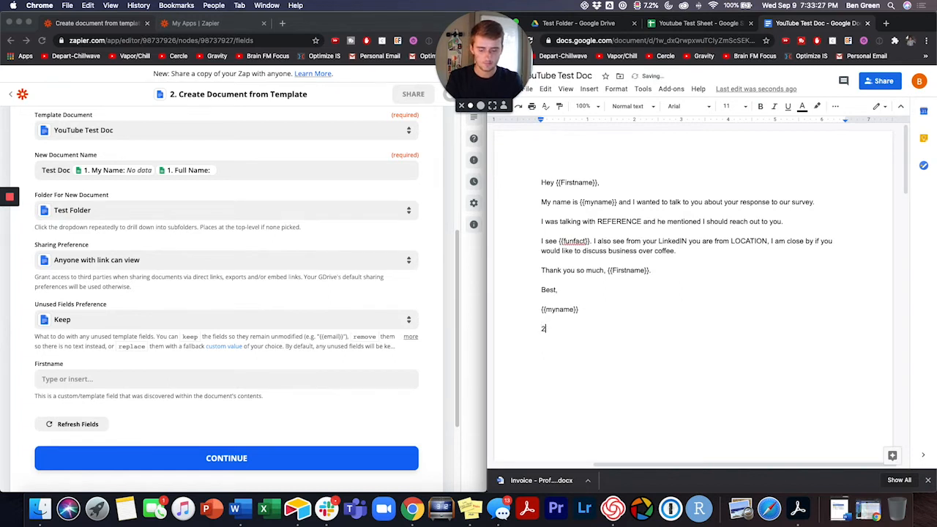
{"action": "type", "text": "60-"}
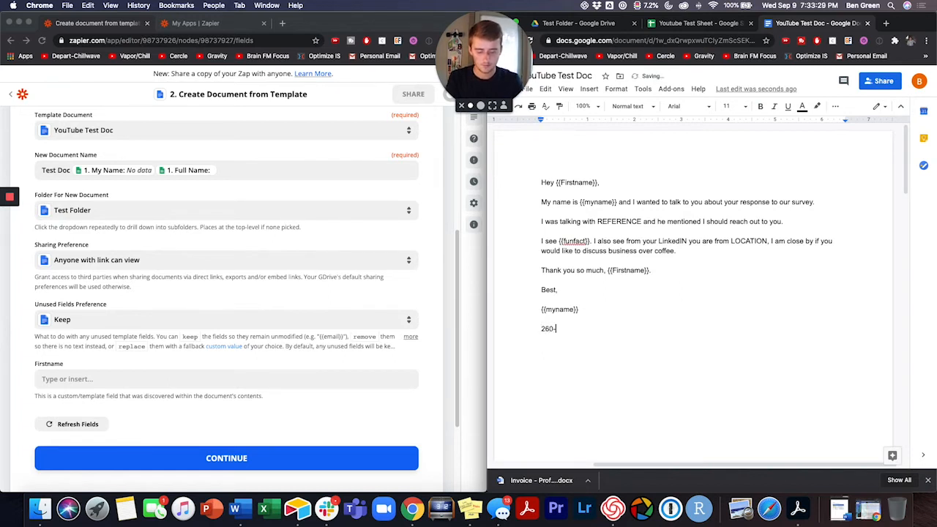
{"action": "type", "text": "999"}
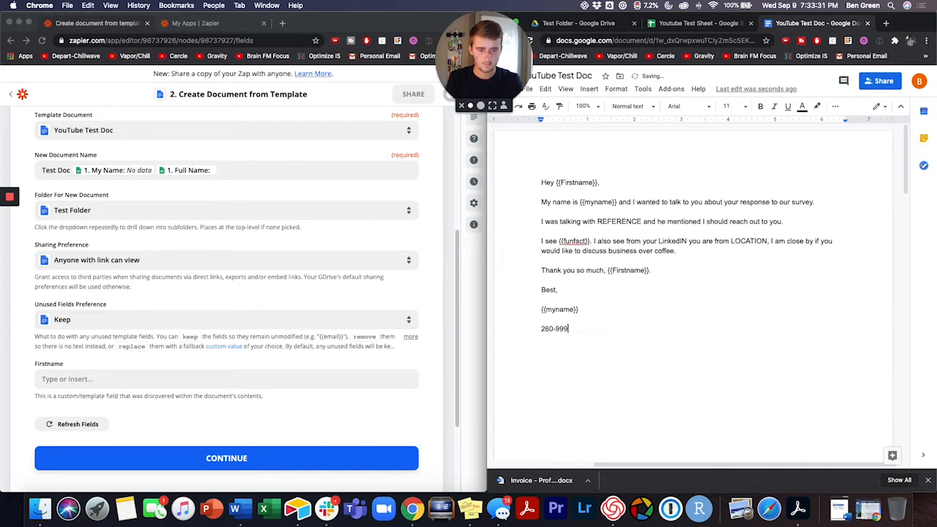
{"action": "type", "text": "-9999"}
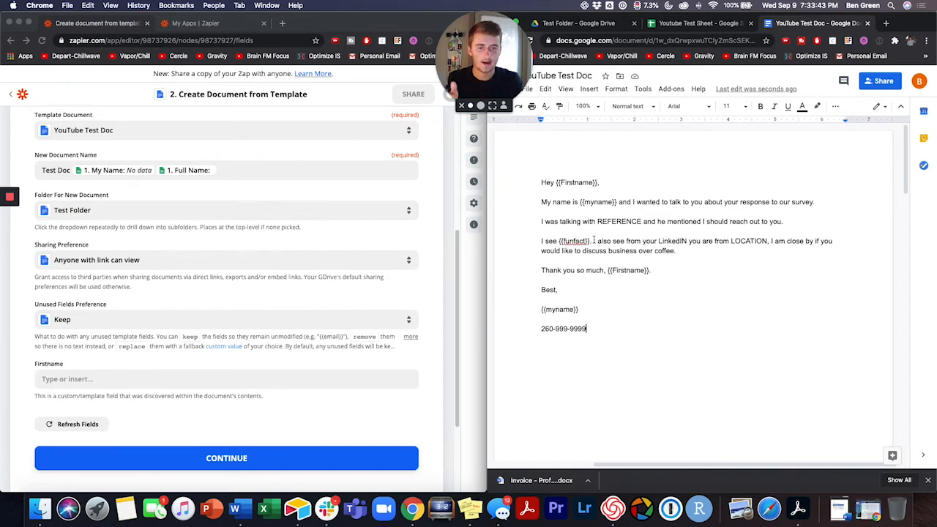
Step: Turn the LOCATION placeholder in the LinkedIn sentence into a template field by enclosing it in double braces as {{LOCATION}}
{"action": "left_click_drag", "start_coordinate": [594, 241], "coordinate": [677, 251]}
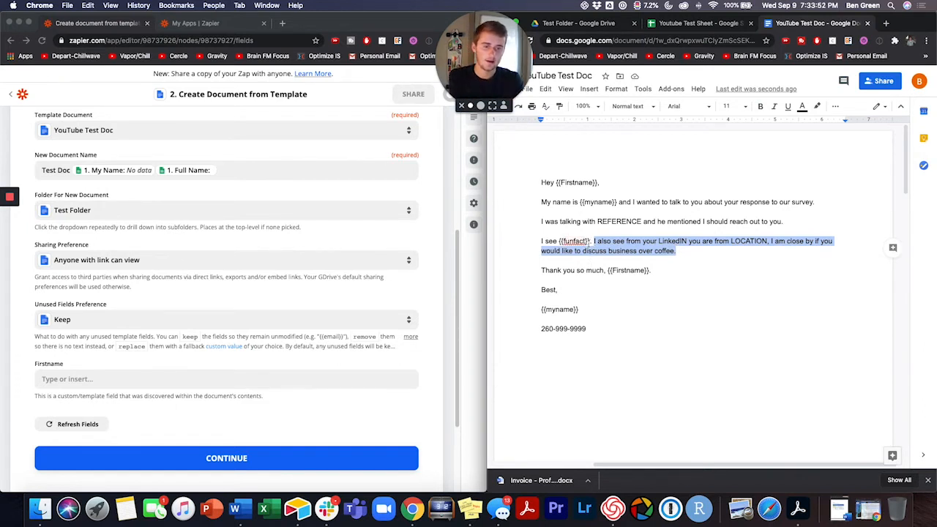
{"action": "left_click", "coordinate": [589, 244]}
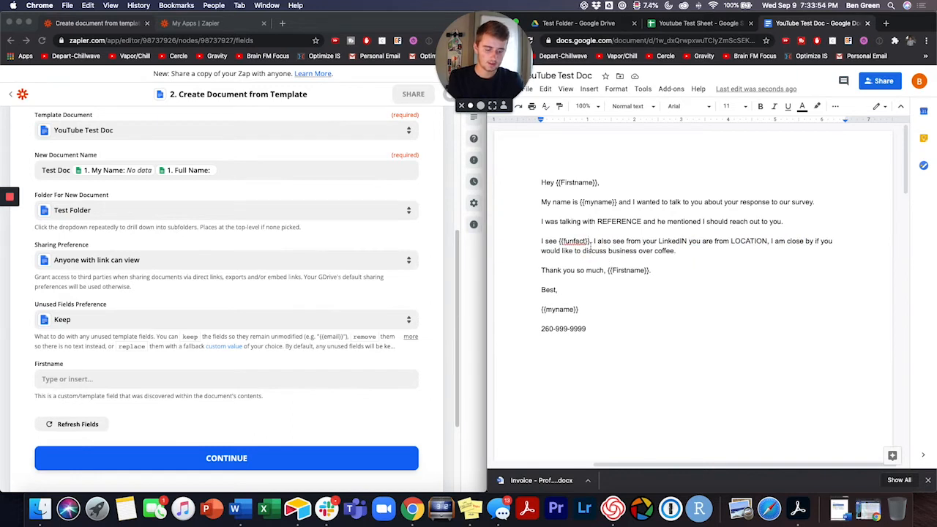
{"action": "key", "text": "BackSpace"}
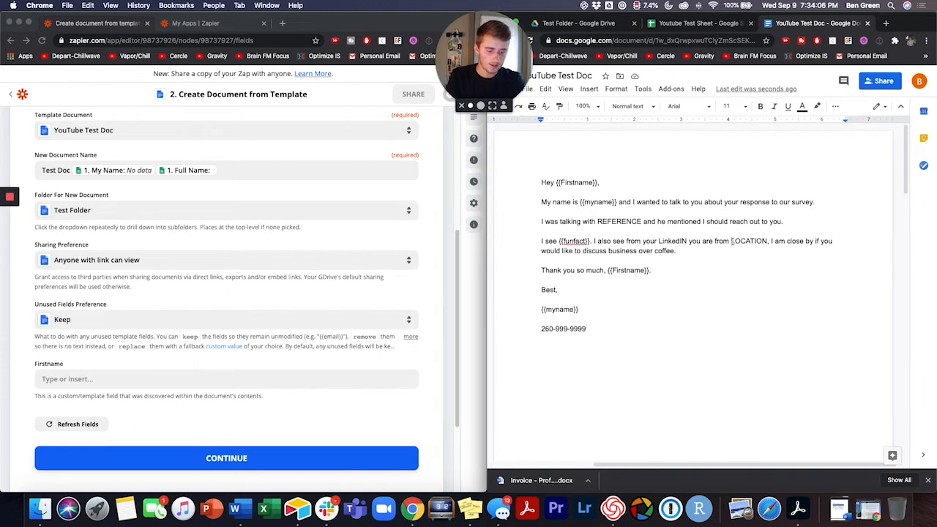
{"action": "left_click", "coordinate": [731, 241]}
{"action": "type", "text": "{{"}
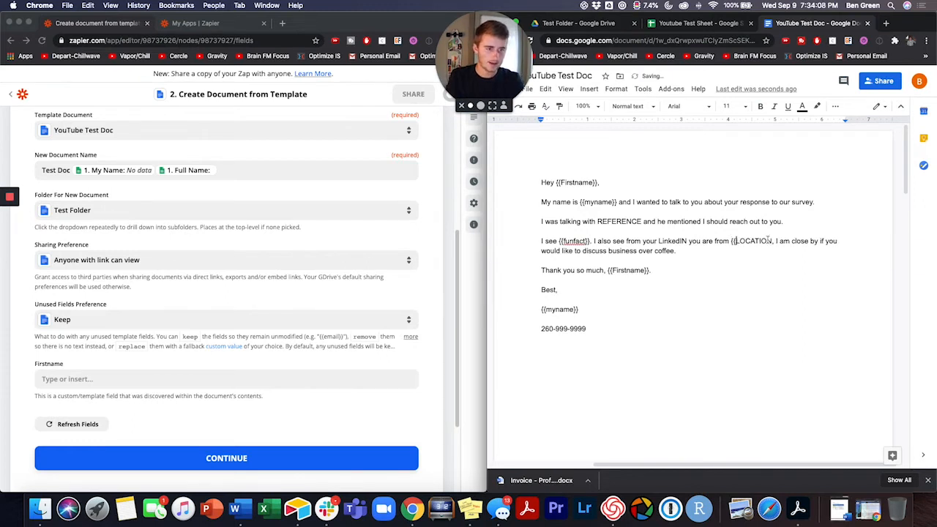
{"action": "left_click", "coordinate": [772, 241]}
{"action": "type", "text": "}}"}
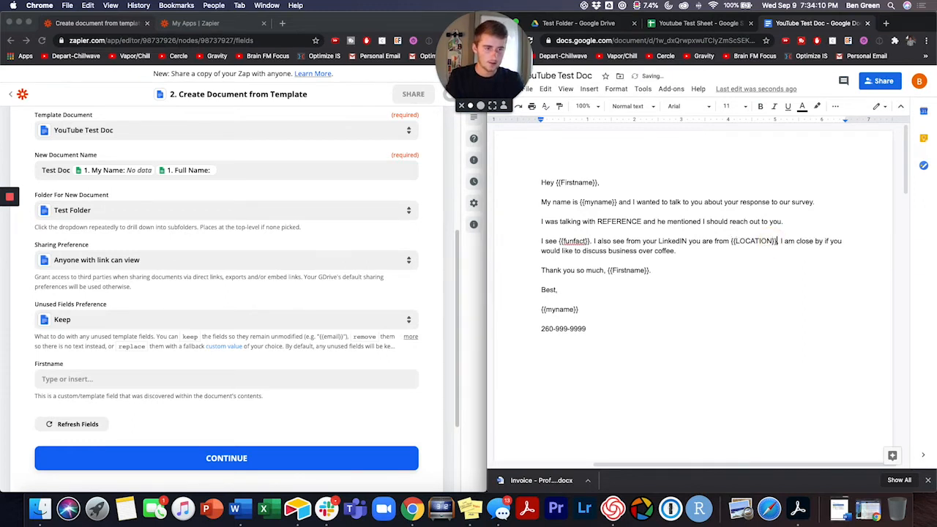
Step: Replace the XXXX invoice number in the invoice header on the document's second page with the template field {{num}}
{"action": "scroll", "coordinate": [771, 310], "scroll_direction": "down", "scroll_amount": 15}
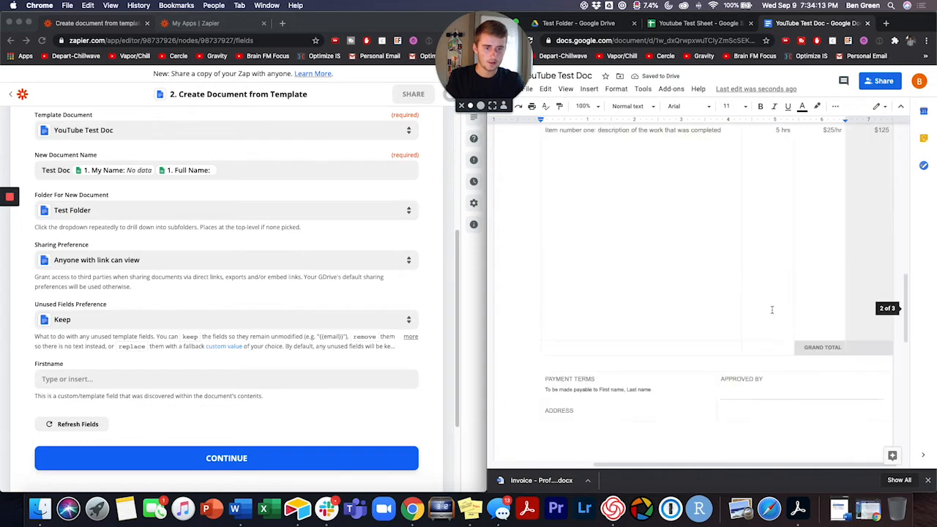
{"action": "scroll", "coordinate": [771, 309], "scroll_direction": "up", "scroll_amount": 5}
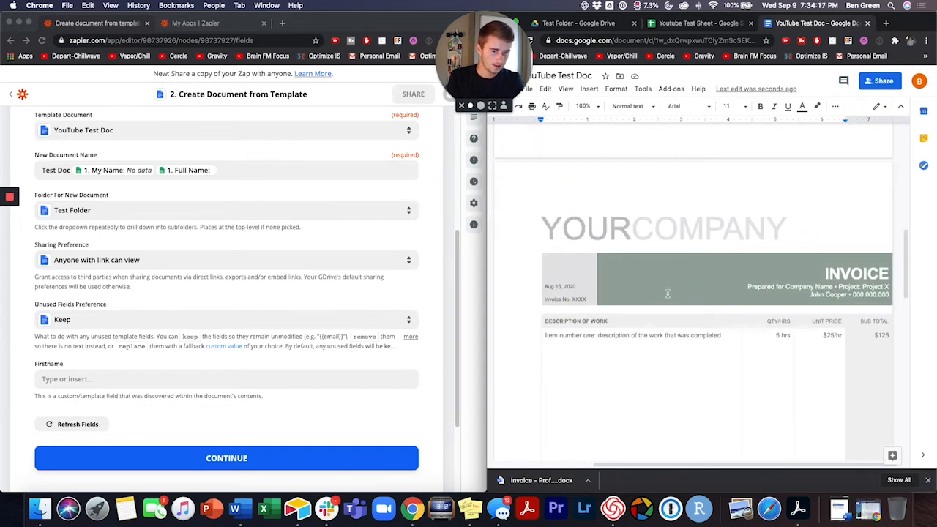
{"action": "double_click", "coordinate": [575, 299]}
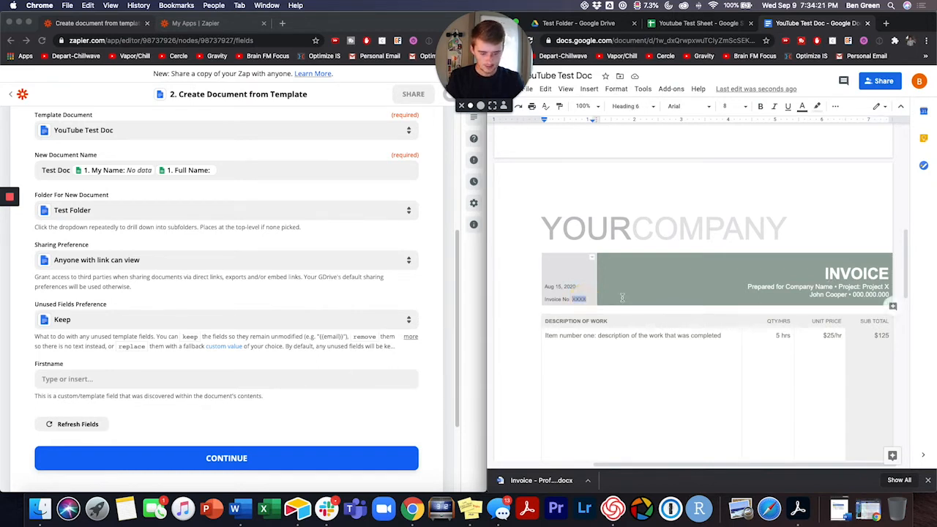
{"action": "type", "text": "{"}
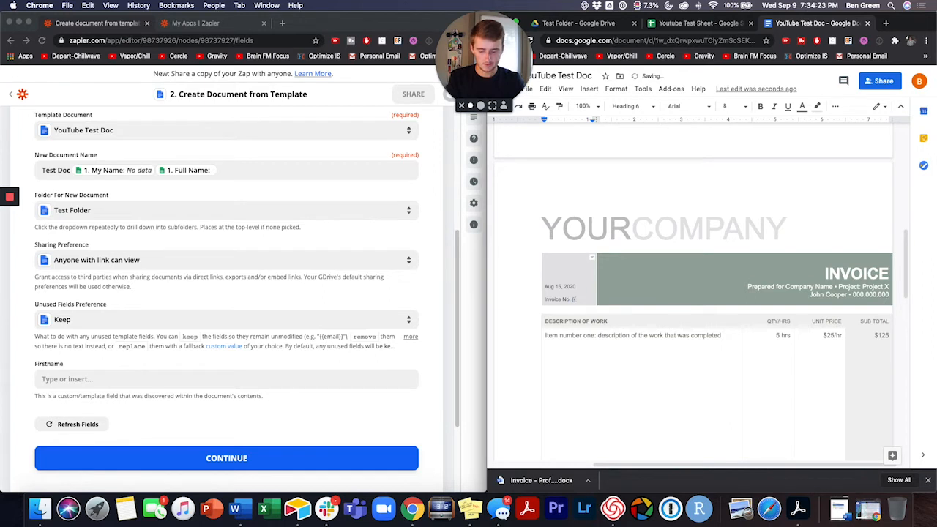
{"action": "type", "text": "{num"}
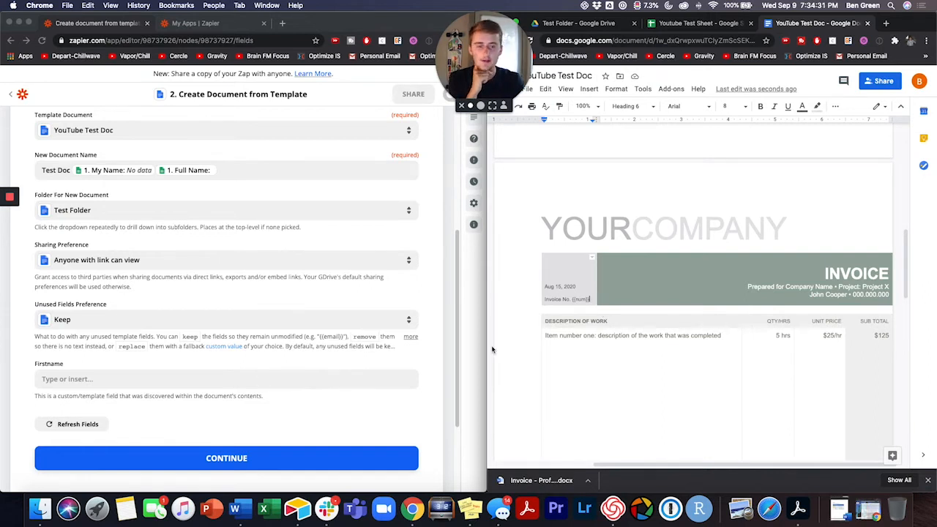
{"action": "scroll", "coordinate": [631, 283], "scroll_direction": "up", "scroll_amount": 2}
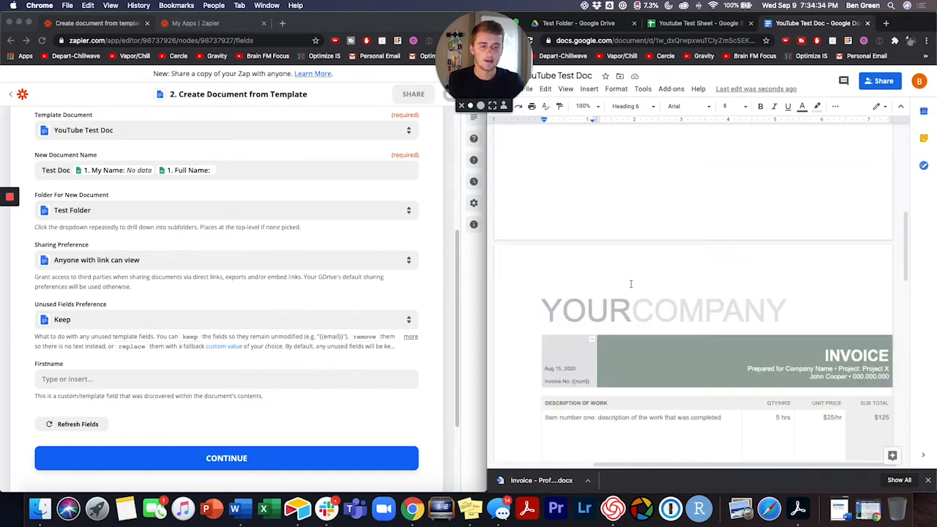
{"action": "scroll", "coordinate": [606, 388], "scroll_direction": "down", "scroll_amount": 1}
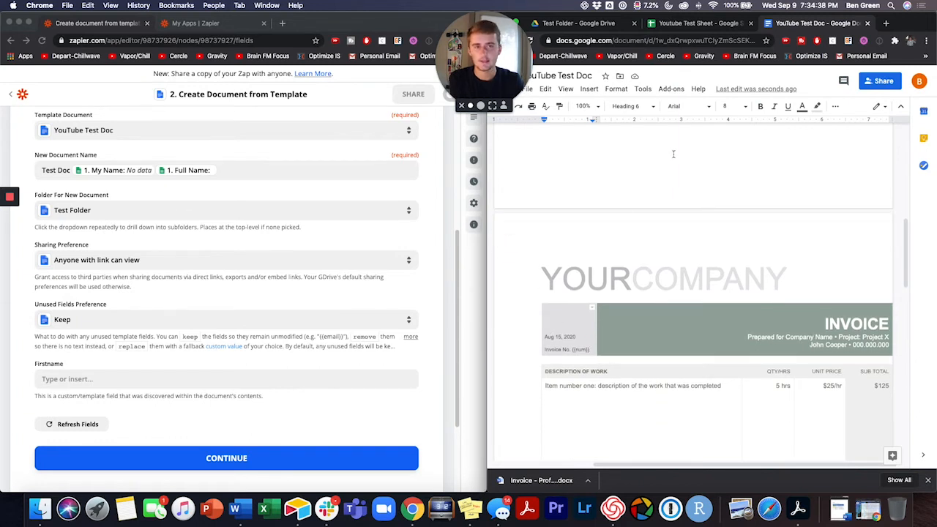
Step: Check the template document against the columns of Youtube Test Sheet and refresh the fields of the Create Document from Template step
{"action": "scroll", "coordinate": [673, 154], "scroll_direction": "up", "scroll_amount": 5}
{"action": "left_click", "coordinate": [688, 24]}
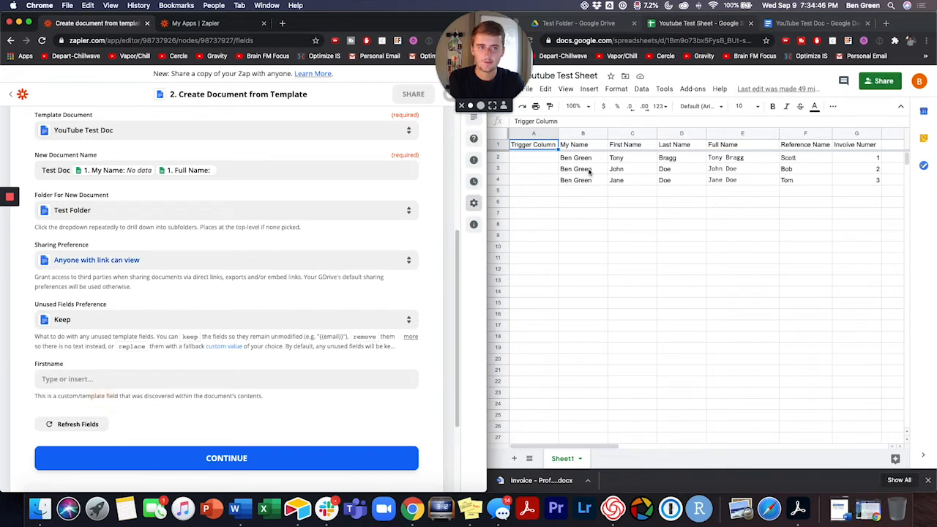
{"action": "left_click", "coordinate": [798, 22]}
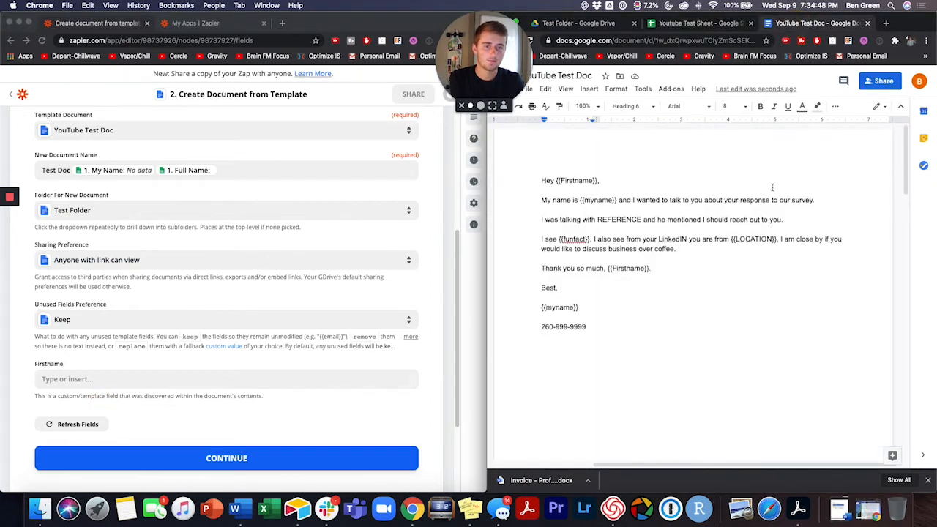
{"action": "scroll", "coordinate": [711, 239], "scroll_direction": "down", "scroll_amount": 2}
{"action": "scroll", "coordinate": [711, 238], "scroll_direction": "down", "scroll_amount": 10}
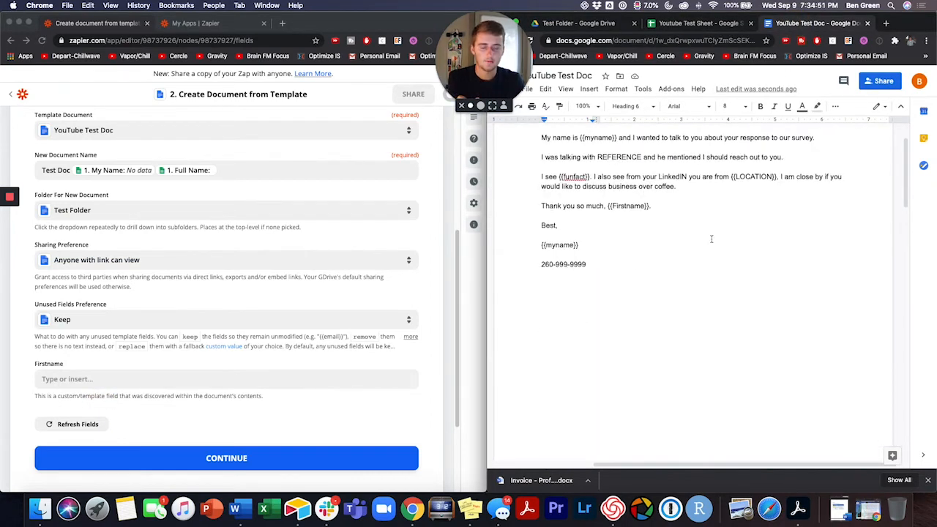
{"action": "scroll", "coordinate": [711, 238], "scroll_direction": "up", "scroll_amount": 3}
{"action": "scroll", "coordinate": [711, 238], "scroll_direction": "up", "scroll_amount": 14}
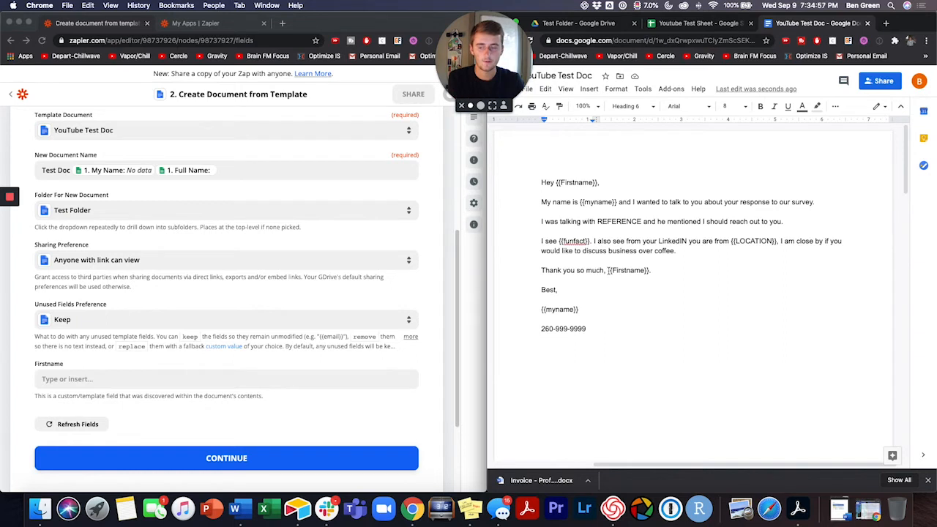
{"action": "left_click", "coordinate": [96, 424]}
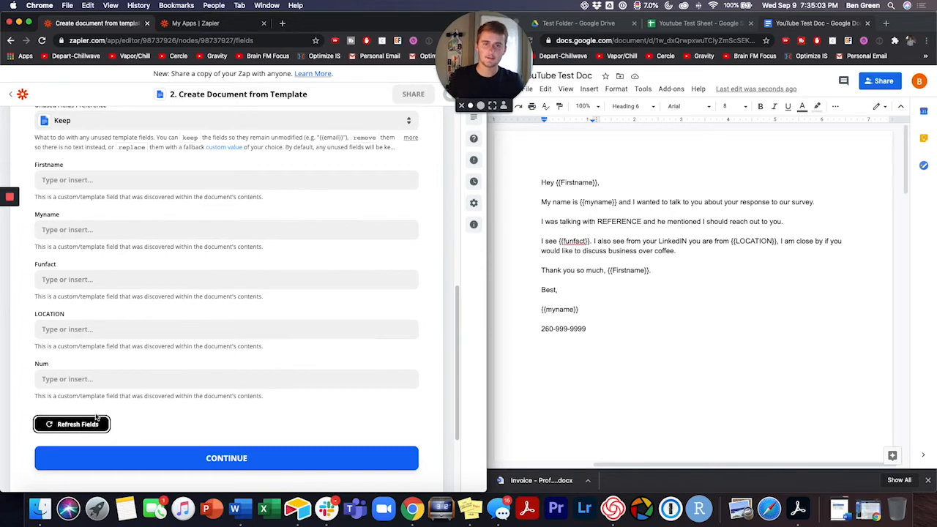
Step: Compare the sheet's columns and the letter's placeholders with all the spreadsheet data offered for the Firstname field
{"action": "scroll", "coordinate": [139, 397], "scroll_direction": "up", "scroll_amount": 1}
{"action": "scroll", "coordinate": [126, 199], "scroll_direction": "up", "scroll_amount": 1}
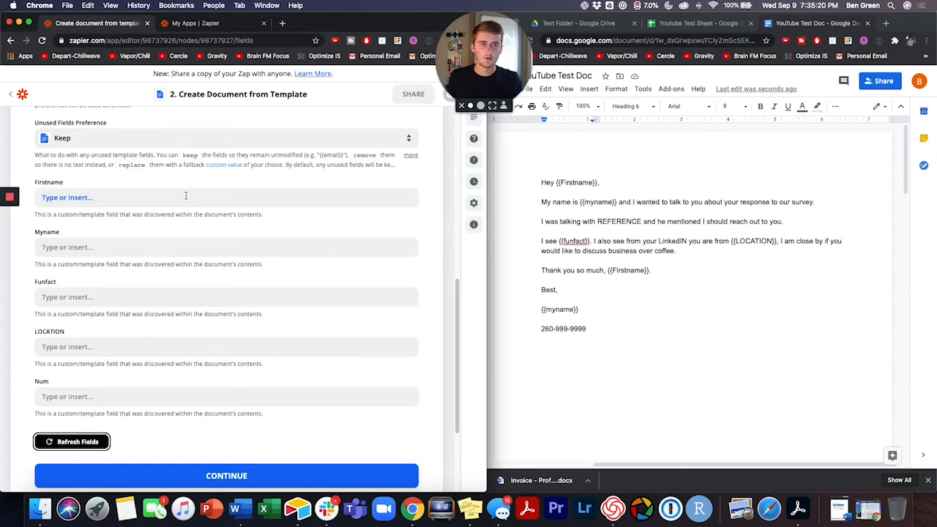
{"action": "left_click", "coordinate": [720, 25]}
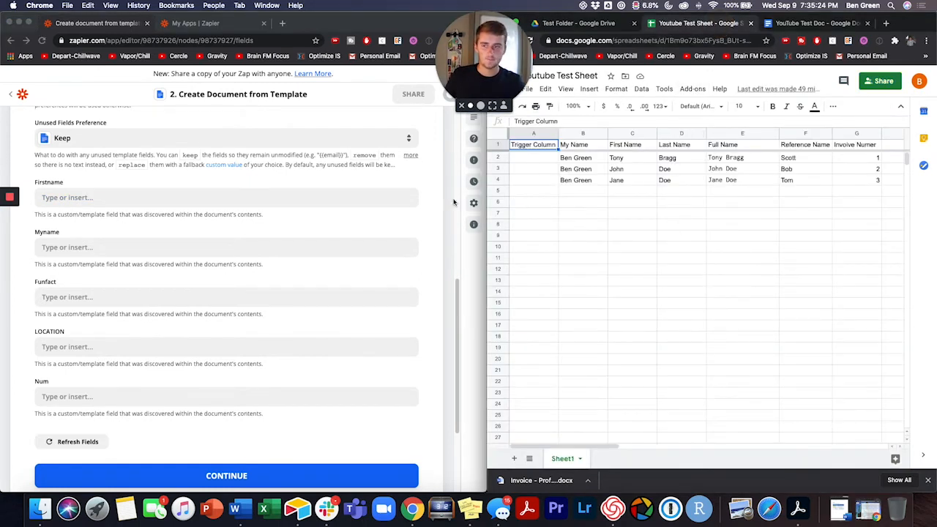
{"action": "left_click", "coordinate": [150, 193]}
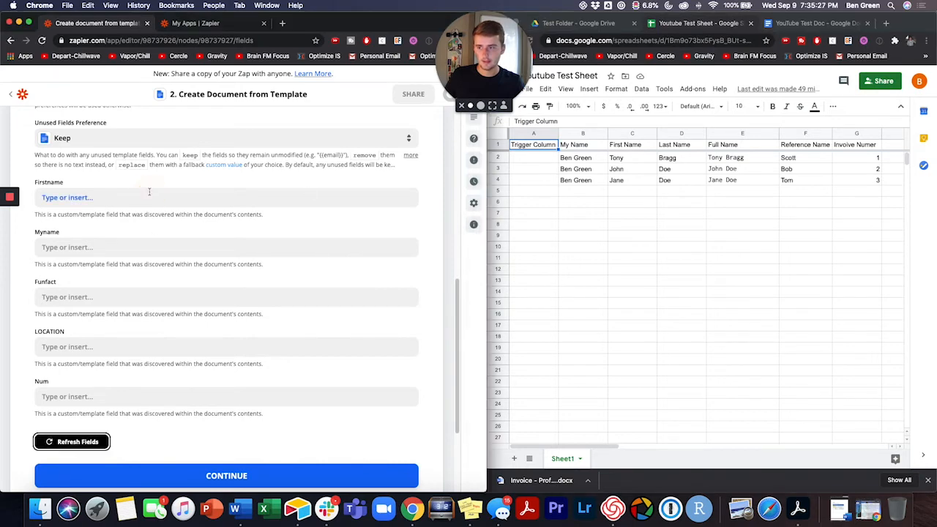
{"action": "left_click", "coordinate": [149, 195]}
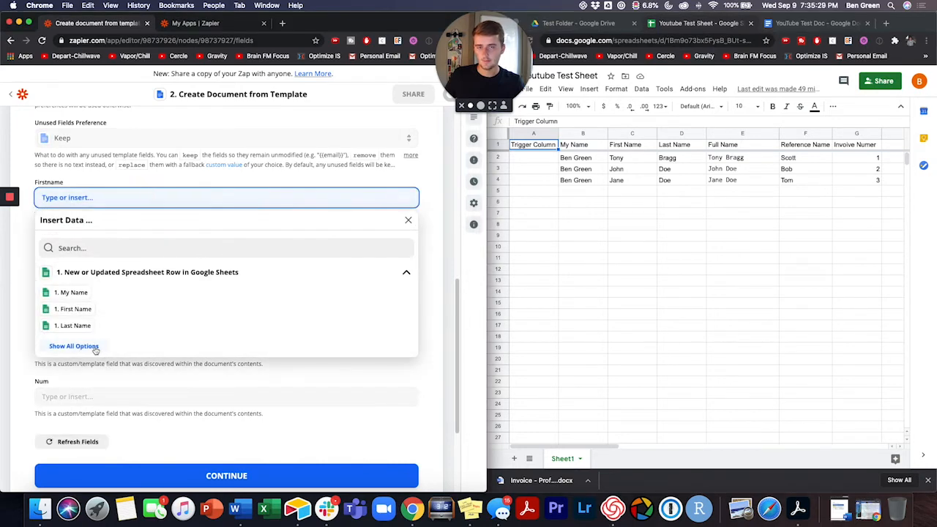
{"action": "left_click", "coordinate": [74, 346]}
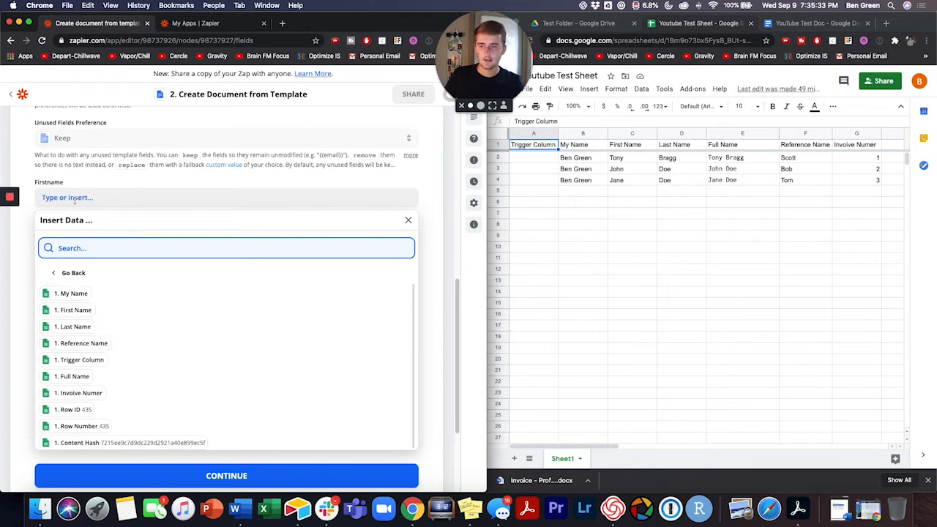
{"action": "left_click", "coordinate": [815, 23]}
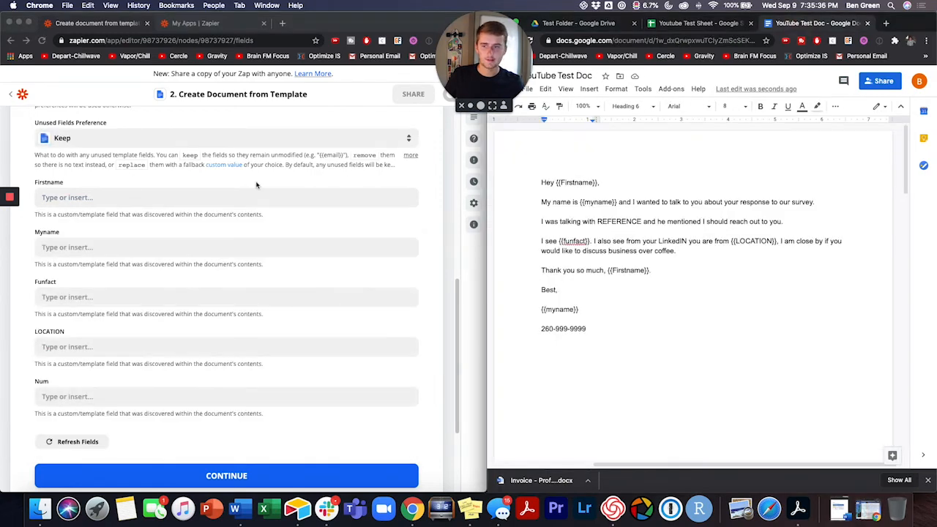
{"action": "scroll", "coordinate": [126, 330], "scroll_direction": "down", "scroll_amount": 1}
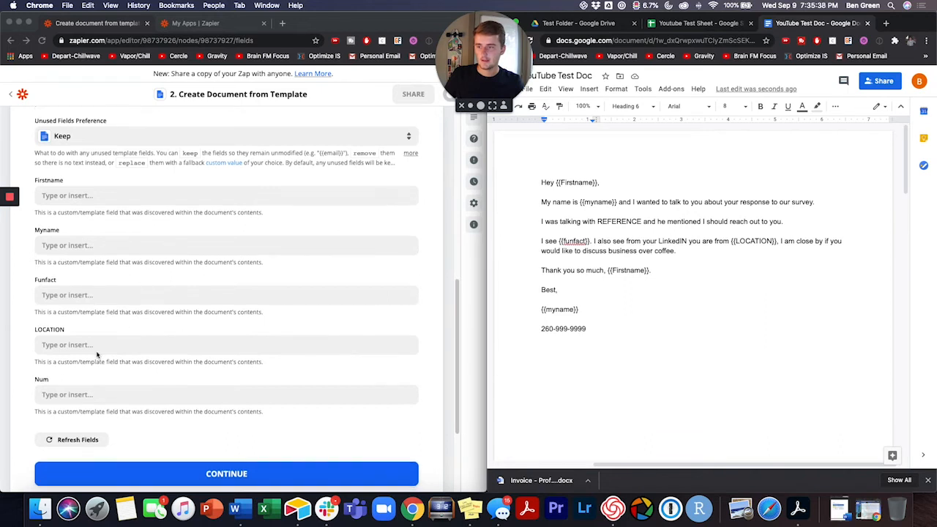
Step: Map the Firstname field to the spreadsheet's First Name column and the Myname field to its My Name column
{"action": "left_click", "coordinate": [105, 196]}
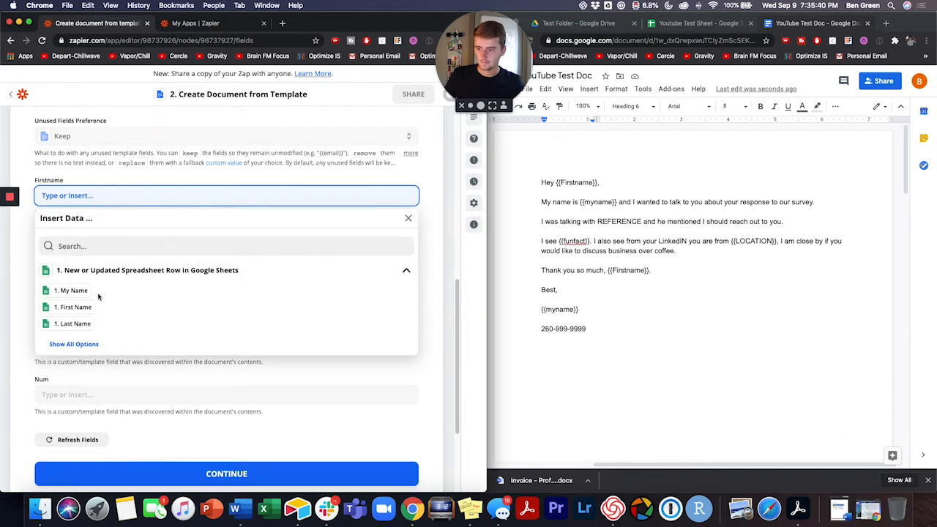
{"action": "left_click", "coordinate": [76, 307]}
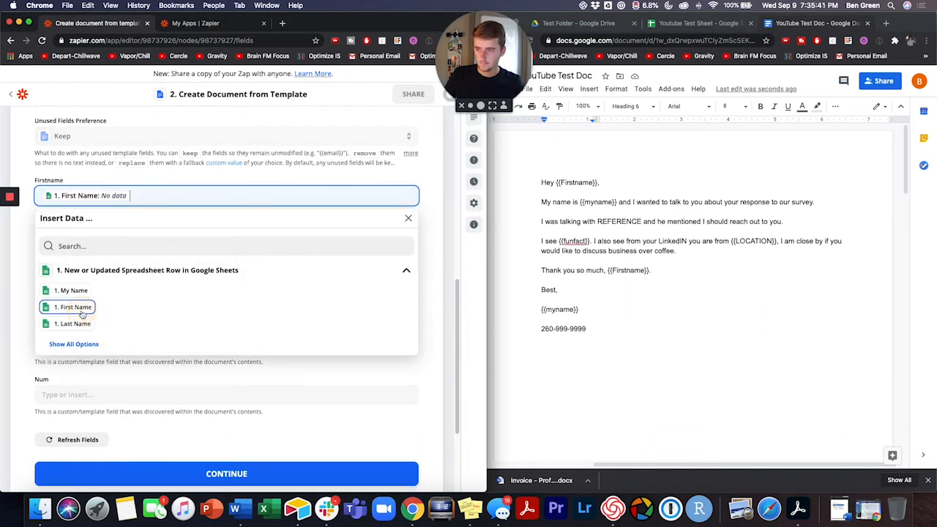
{"action": "left_click", "coordinate": [119, 179]}
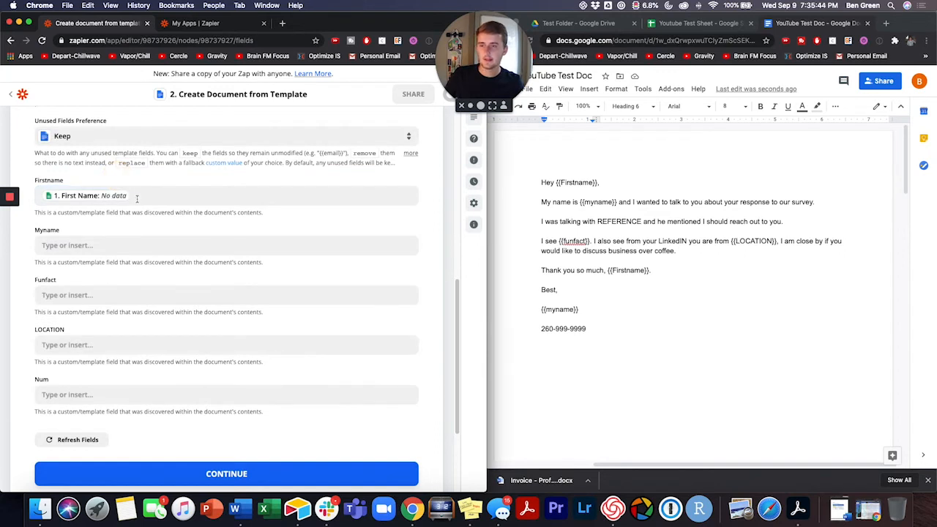
{"action": "left_click", "coordinate": [122, 243]}
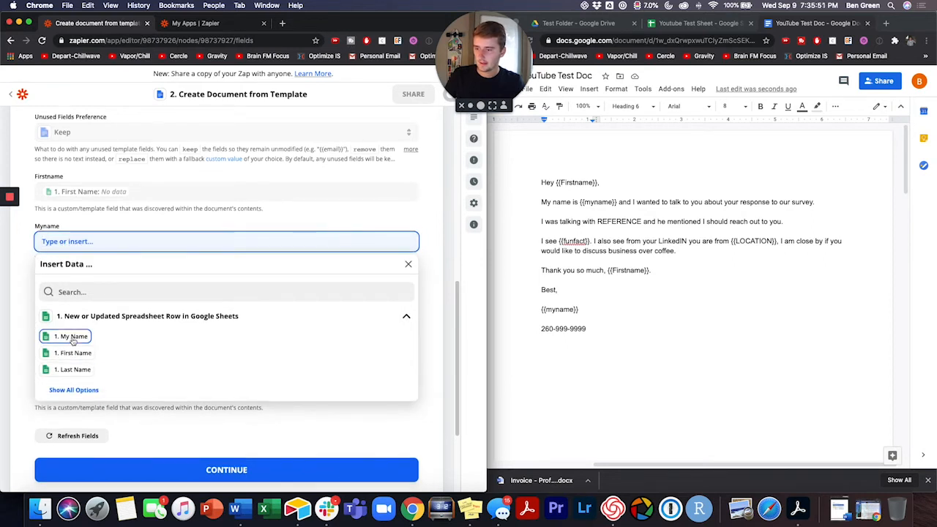
{"action": "left_click", "coordinate": [74, 336]}
{"action": "left_click", "coordinate": [23, 294]}
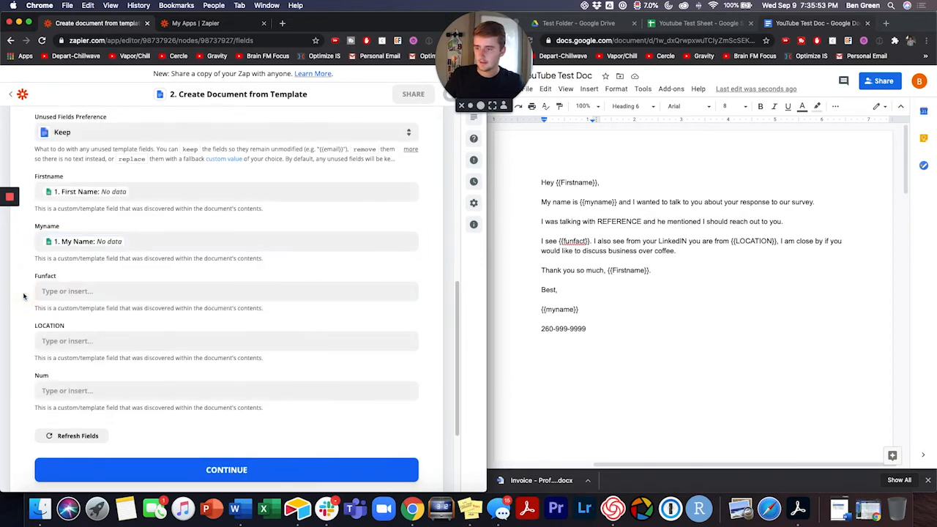
Step: Look through all the spreadsheet columns offered for the Funfact field and close the list without choosing one
{"action": "left_click", "coordinate": [73, 290]}
{"action": "left_click", "coordinate": [73, 439]}
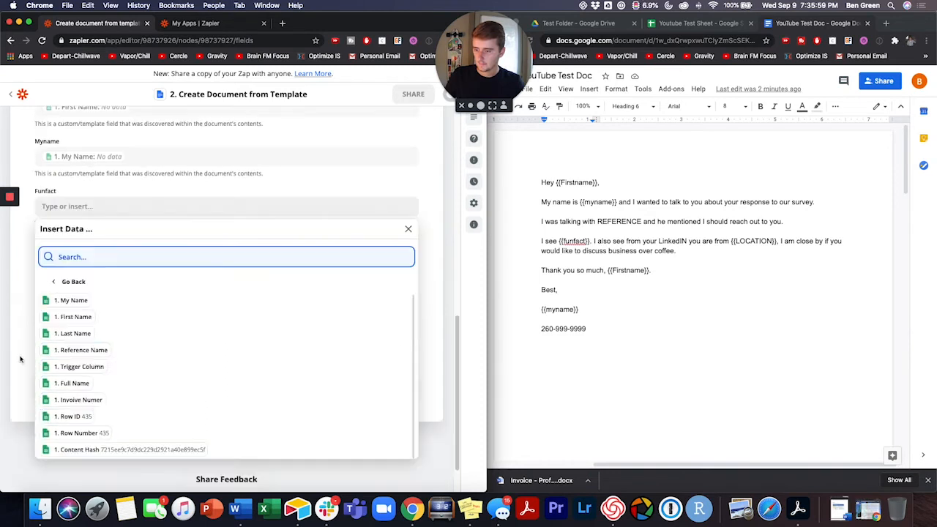
{"action": "left_click", "coordinate": [14, 354]}
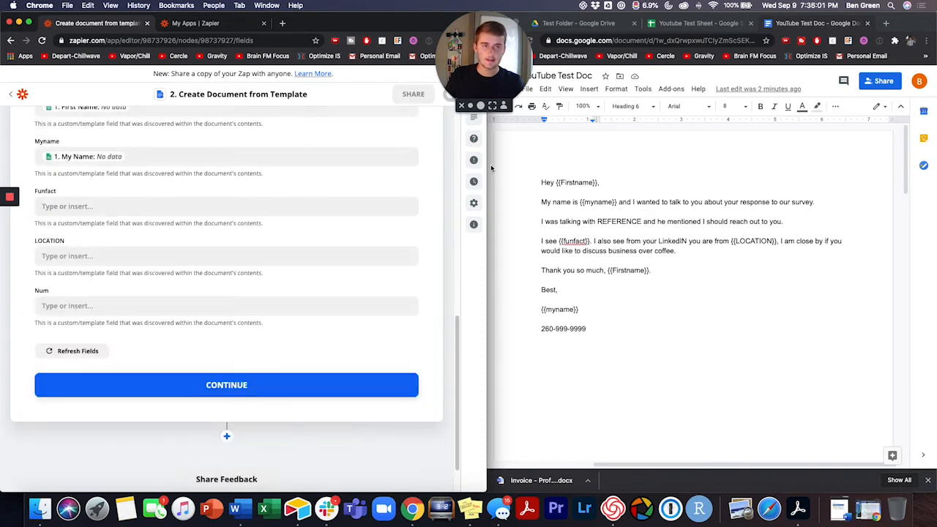
Step: Add a FunFact column header in cell H1 of Youtube Test Sheet, beside the invoice number column
{"action": "left_click", "coordinate": [678, 26]}
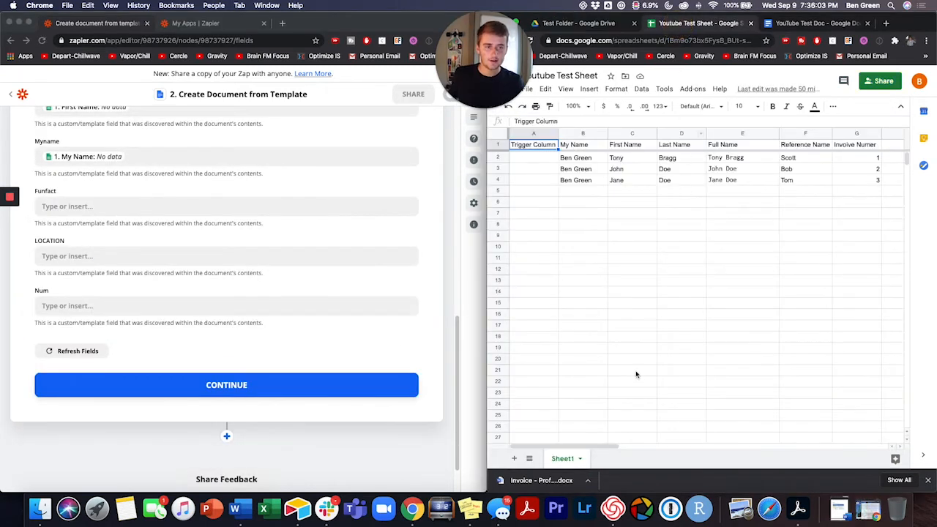
{"action": "left_click_drag", "start_coordinate": [597, 448], "coordinate": [640, 445]}
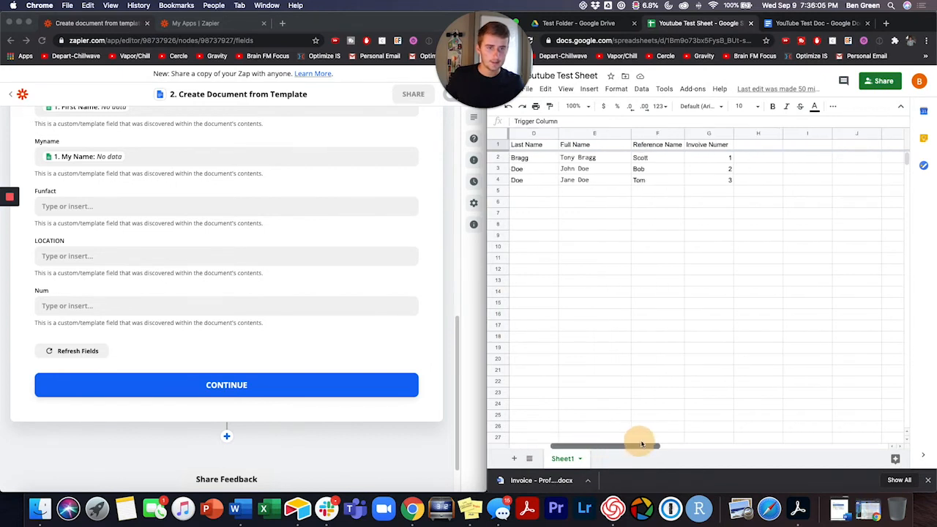
{"action": "left_click", "coordinate": [750, 144]}
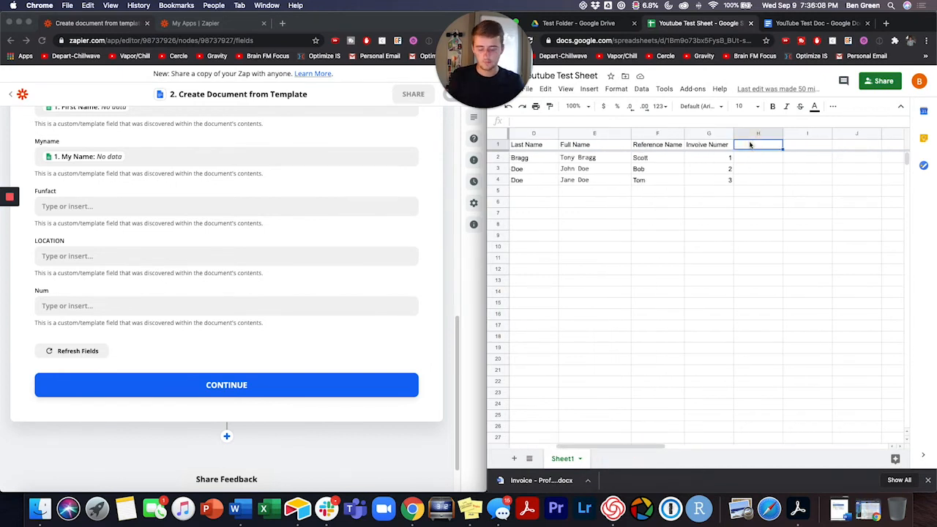
{"action": "type", "text": "FunFact"}
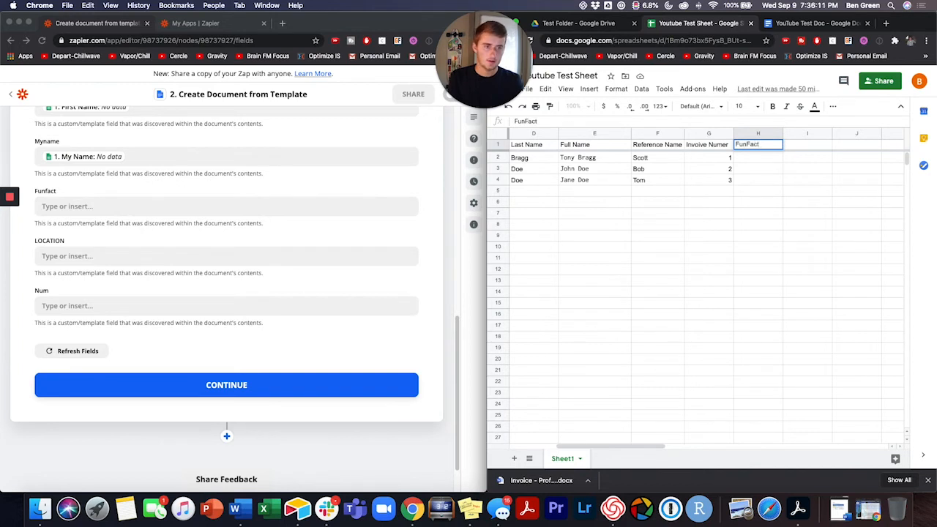
{"action": "key", "text": "Return"}
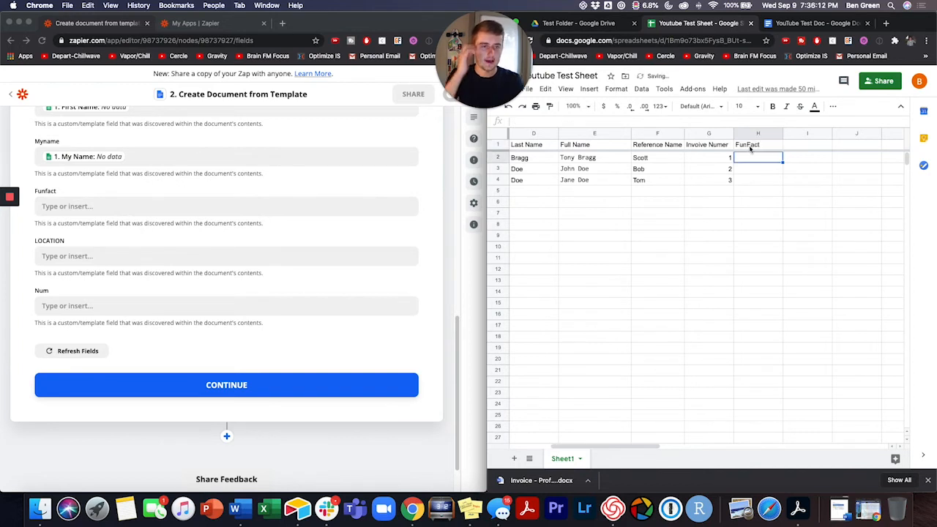
{"action": "left_click_drag", "start_coordinate": [617, 448], "coordinate": [554, 449]}
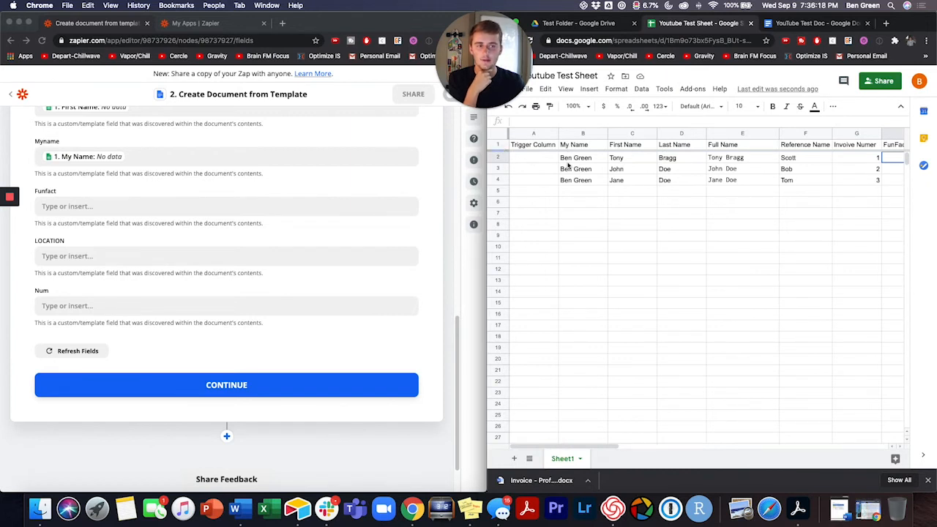
{"action": "left_click_drag", "start_coordinate": [534, 446], "coordinate": [592, 440]}
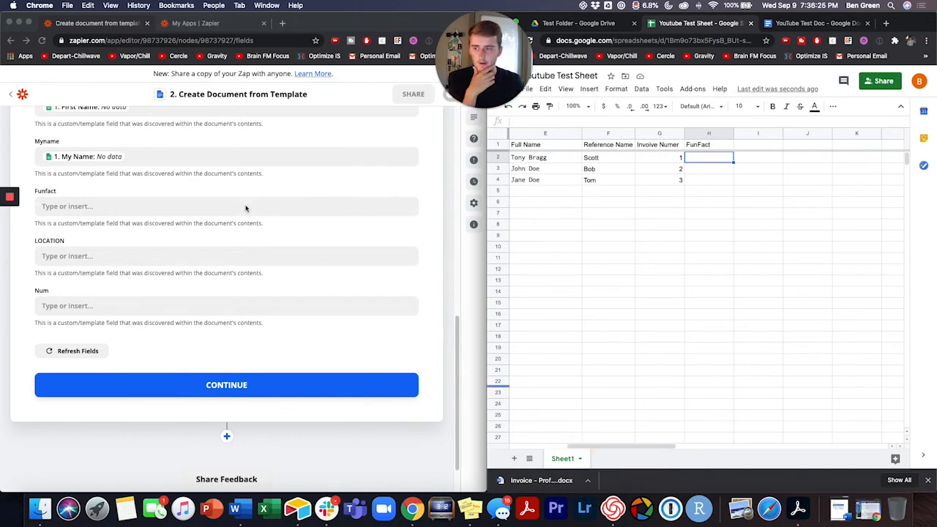
Step: Refresh the Create Document step's fields and check the Funfact data options for the new FunFact column
{"action": "left_click", "coordinate": [95, 353]}
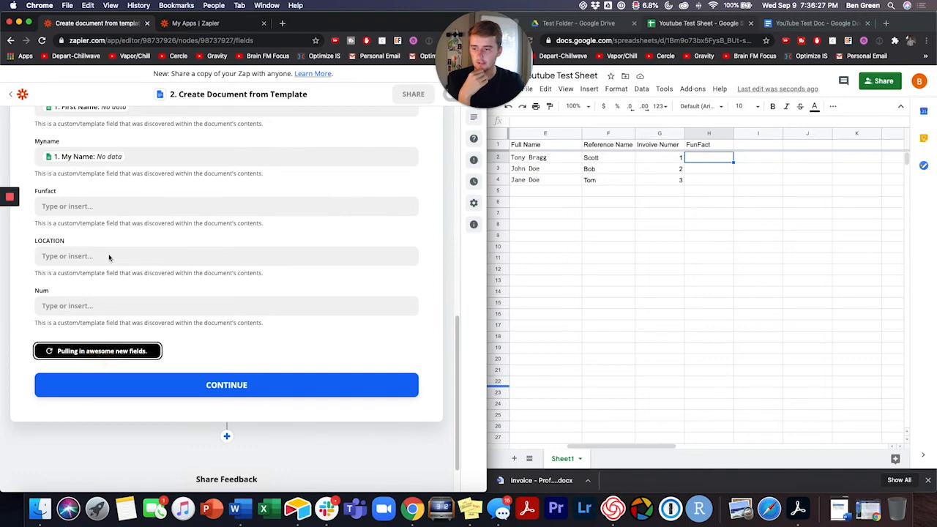
{"action": "left_click", "coordinate": [121, 206]}
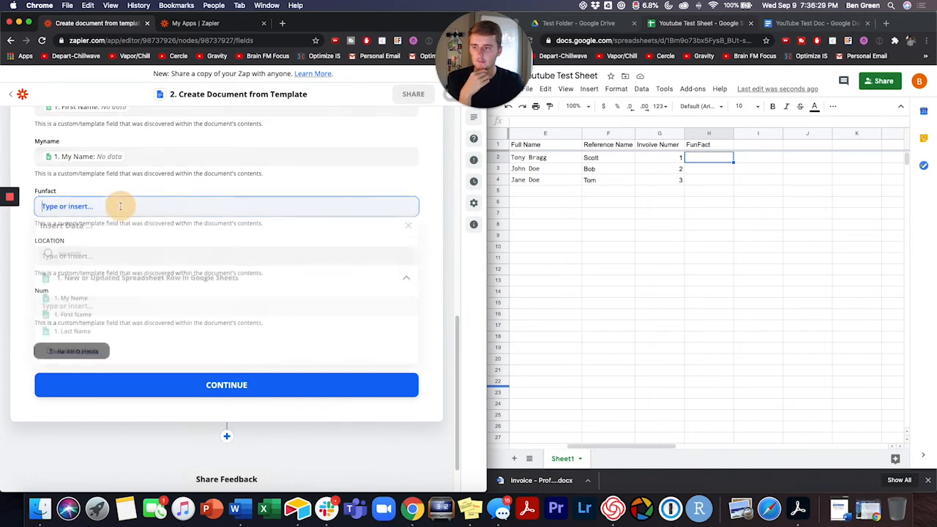
{"action": "left_click", "coordinate": [93, 355]}
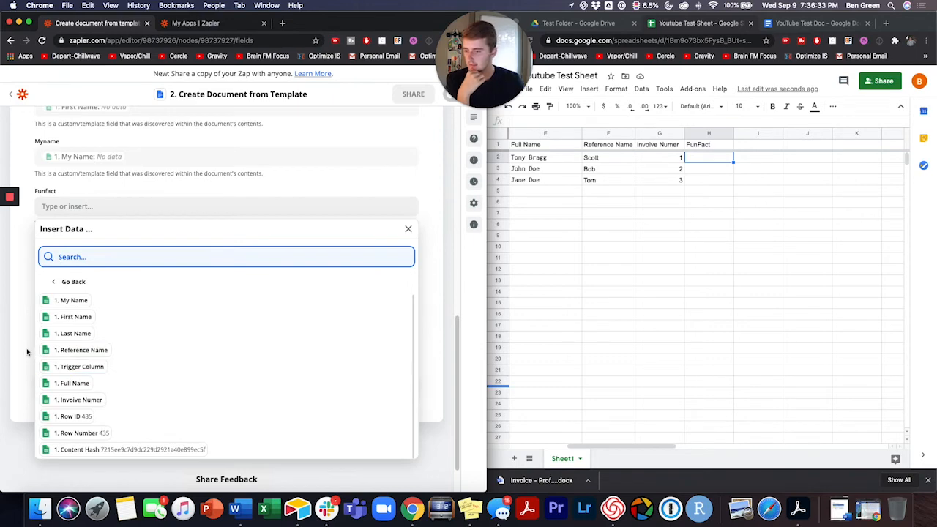
{"action": "left_click", "coordinate": [27, 352]}
Step: Open the Find Data section of the New or Updated Spreadsheet Row trigger and try to load more sample rows
{"action": "scroll", "coordinate": [29, 347], "scroll_direction": "up", "scroll_amount": 10}
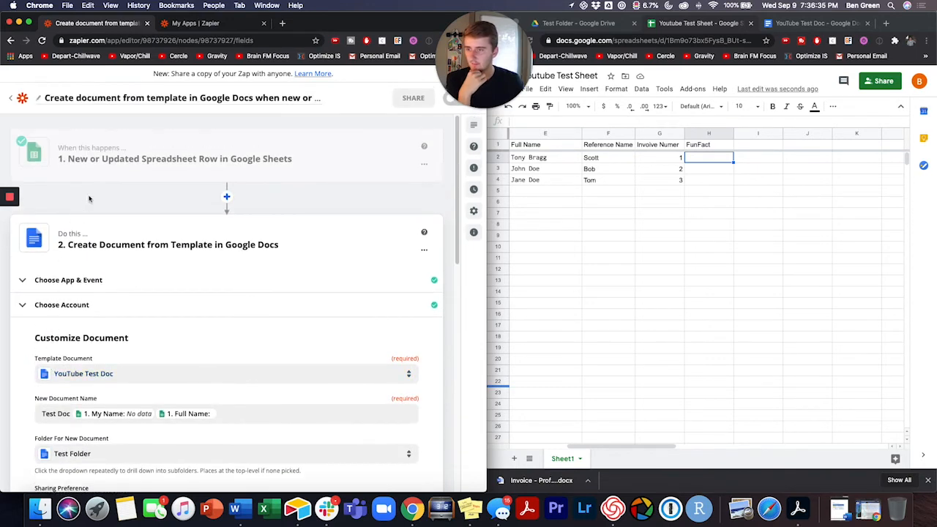
{"action": "left_click", "coordinate": [110, 161]}
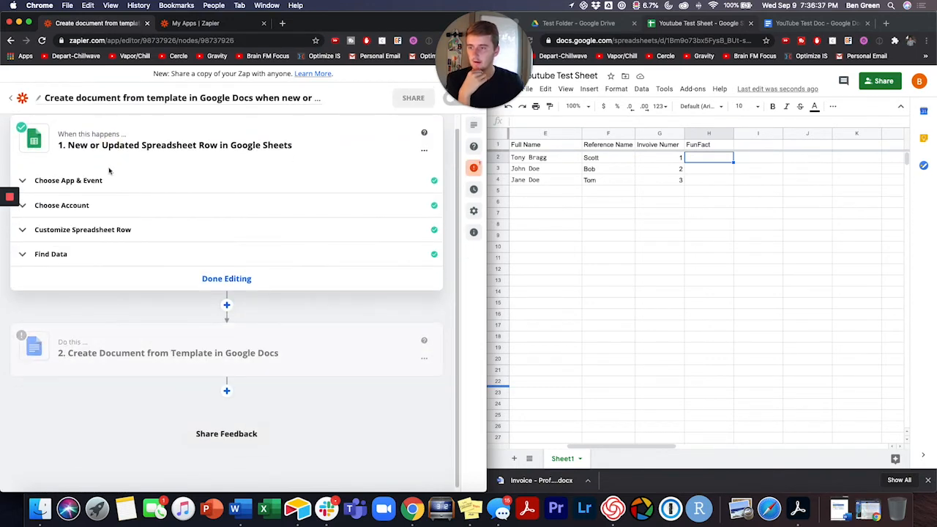
{"action": "left_click", "coordinate": [80, 255]}
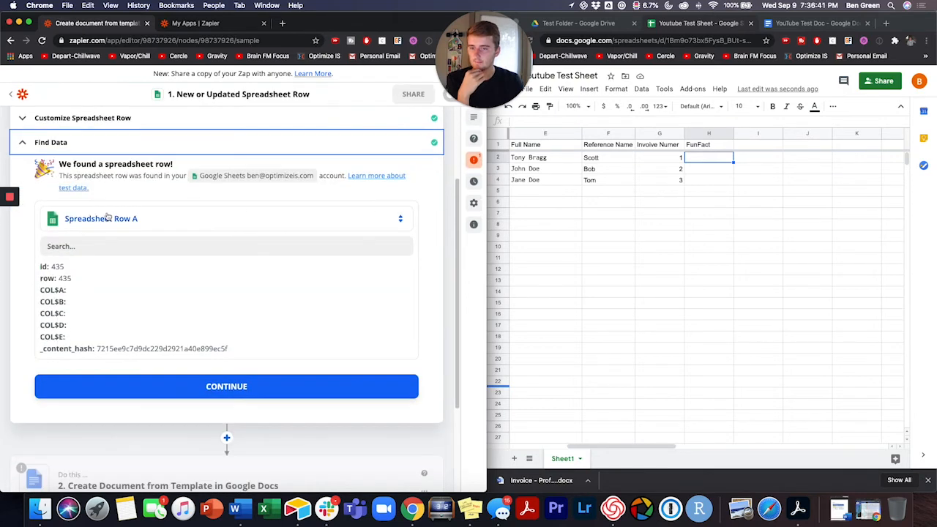
{"action": "left_click", "coordinate": [102, 217]}
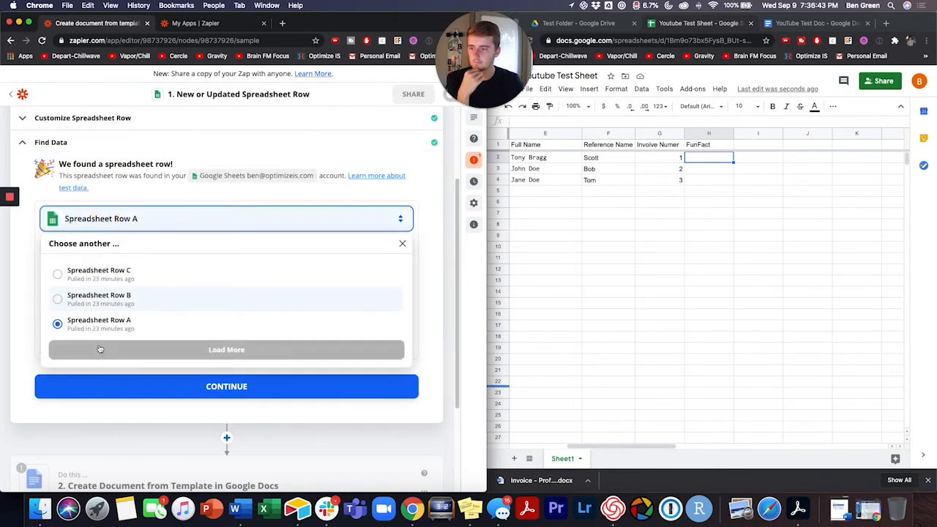
{"action": "left_click", "coordinate": [116, 355]}
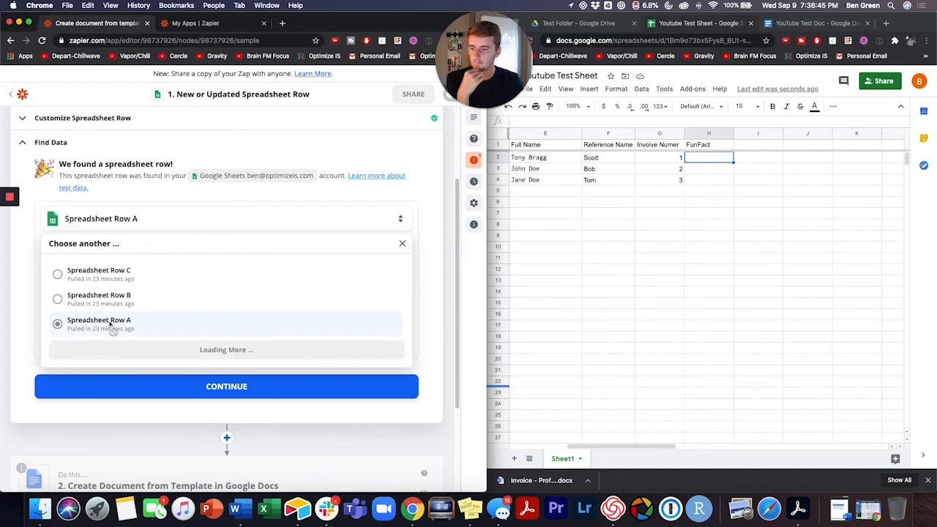
{"action": "left_click", "coordinate": [111, 353]}
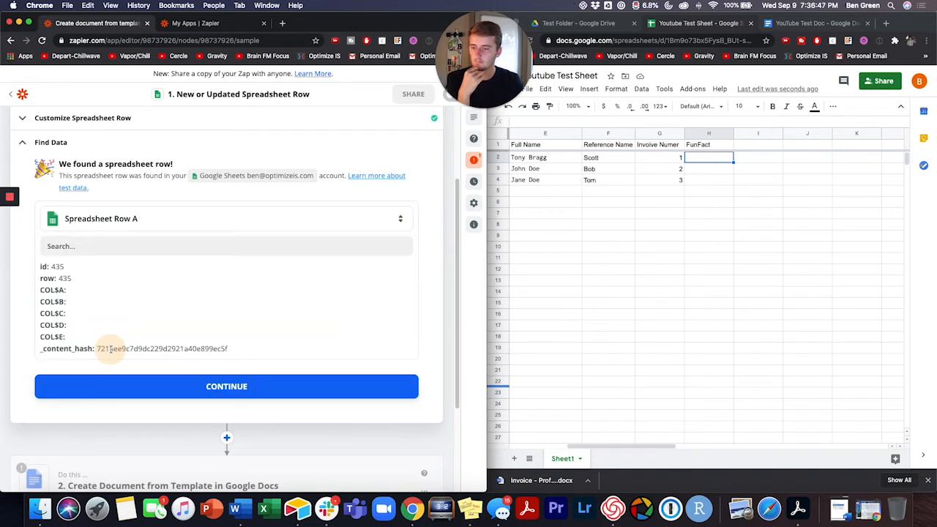
Step: Accept Spreadsheet Row A as the trigger sample and keep the Create Document step's existing event and Google Docs #2 account
{"action": "scroll", "coordinate": [93, 348], "scroll_direction": "down", "scroll_amount": 2}
{"action": "left_click", "coordinate": [112, 321]}
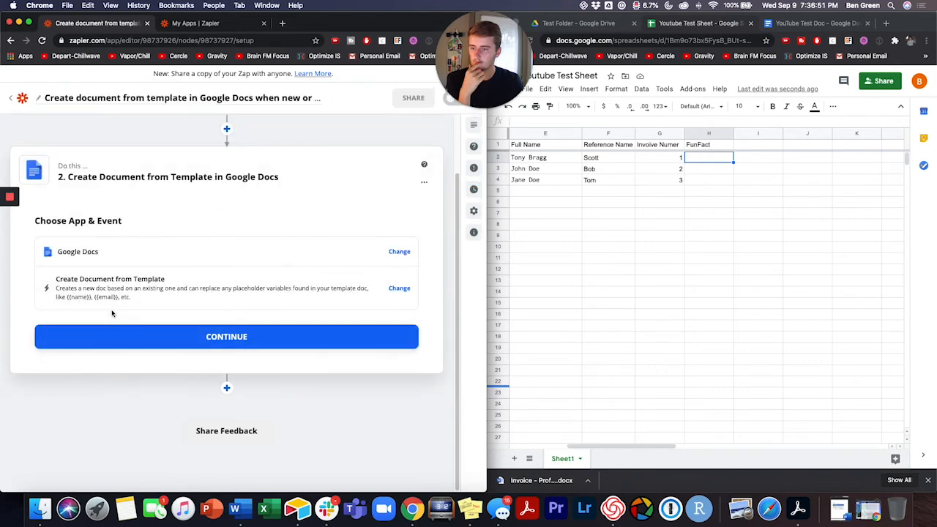
{"action": "left_click", "coordinate": [113, 341]}
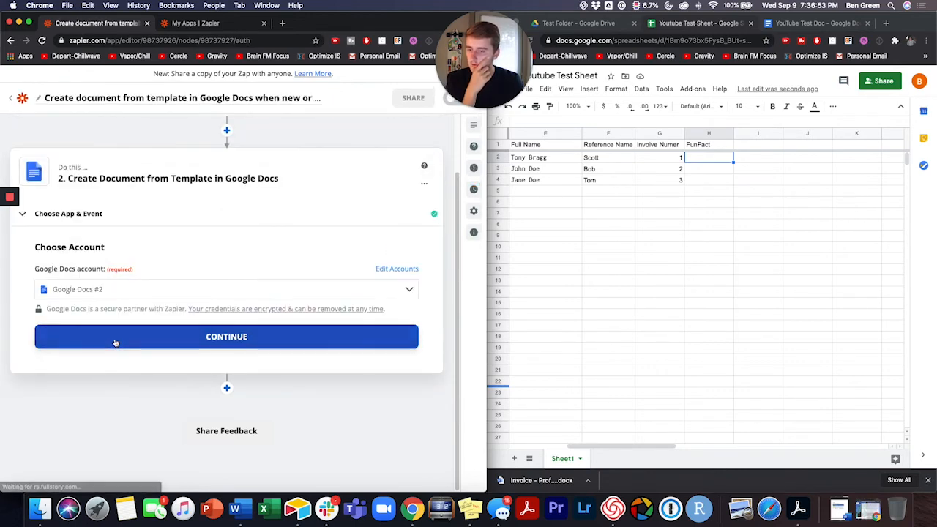
{"action": "left_click", "coordinate": [115, 341]}
Step: Map the Funfact template field to the FunFact spreadsheet column in the Customize Document section
{"action": "scroll", "coordinate": [117, 351], "scroll_direction": "down", "scroll_amount": 5}
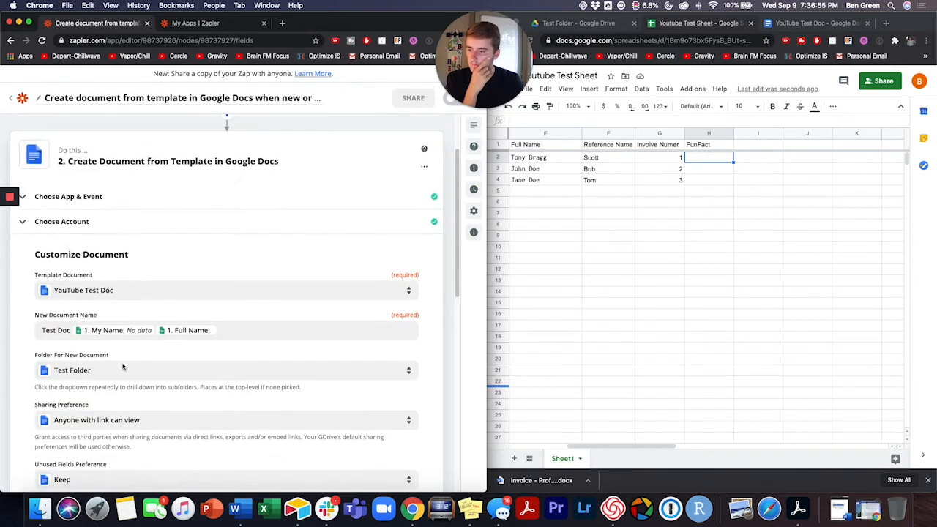
{"action": "scroll", "coordinate": [123, 368], "scroll_direction": "down", "scroll_amount": 3}
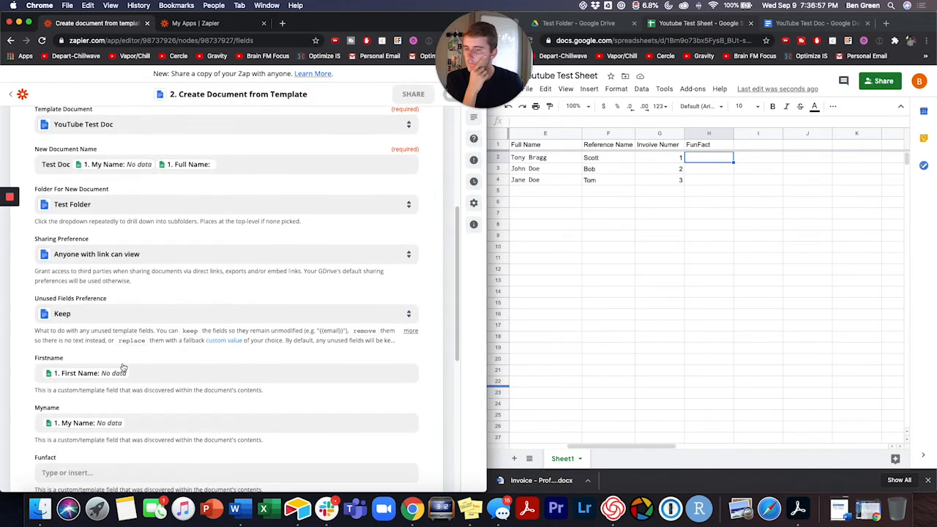
{"action": "left_click", "coordinate": [96, 380]}
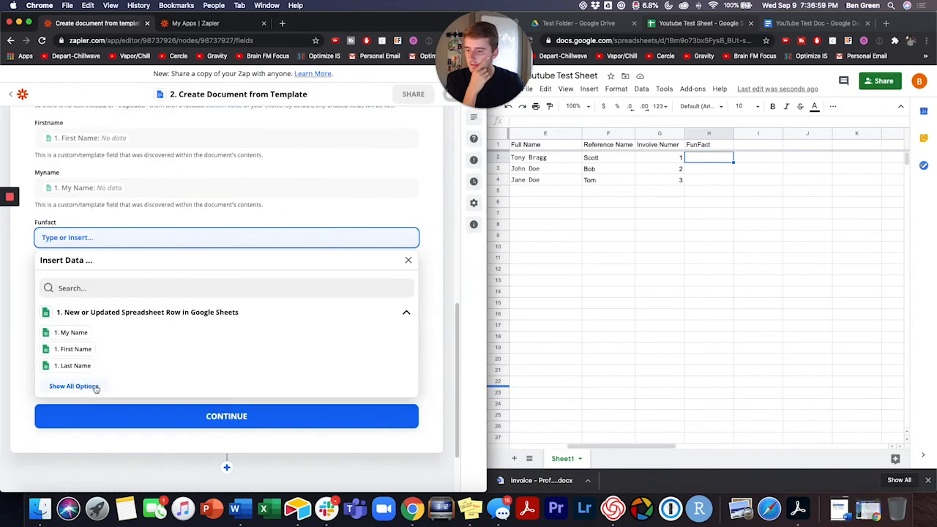
{"action": "left_click", "coordinate": [81, 385]}
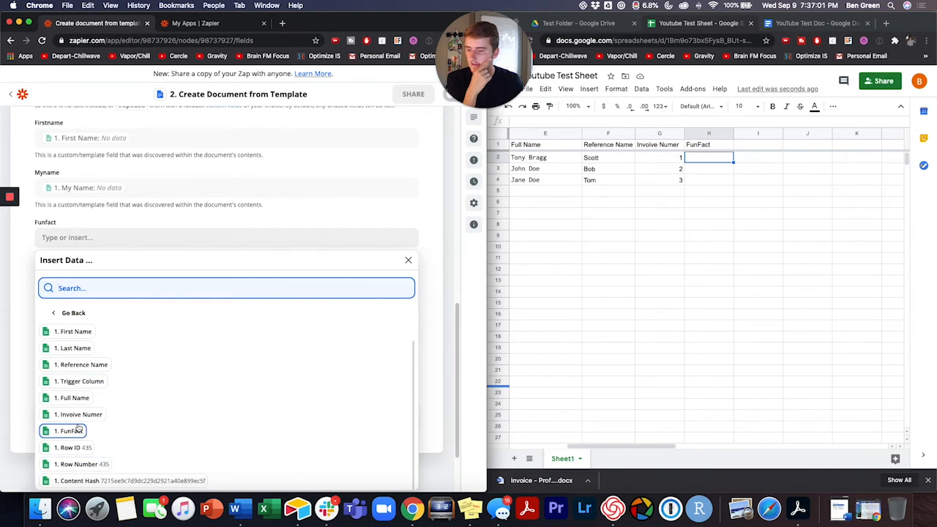
{"action": "left_click", "coordinate": [73, 431]}
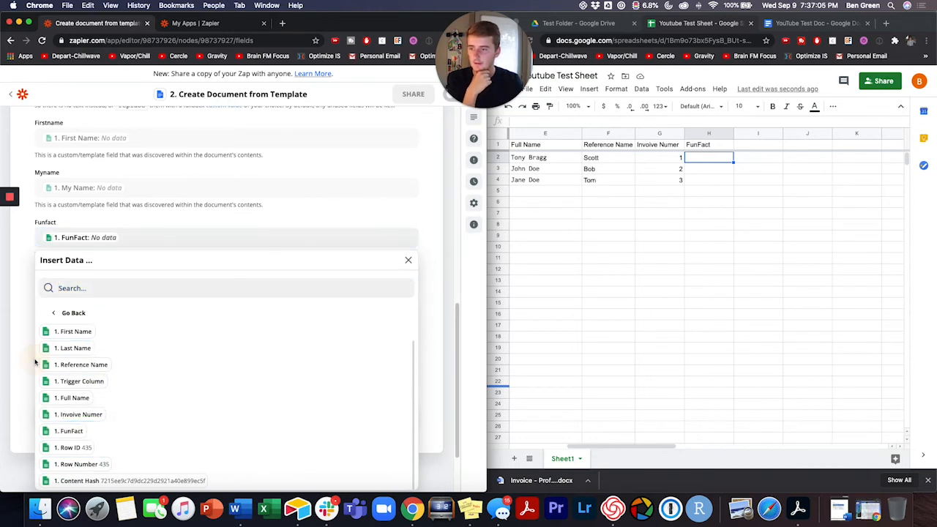
{"action": "left_click", "coordinate": [30, 344]}
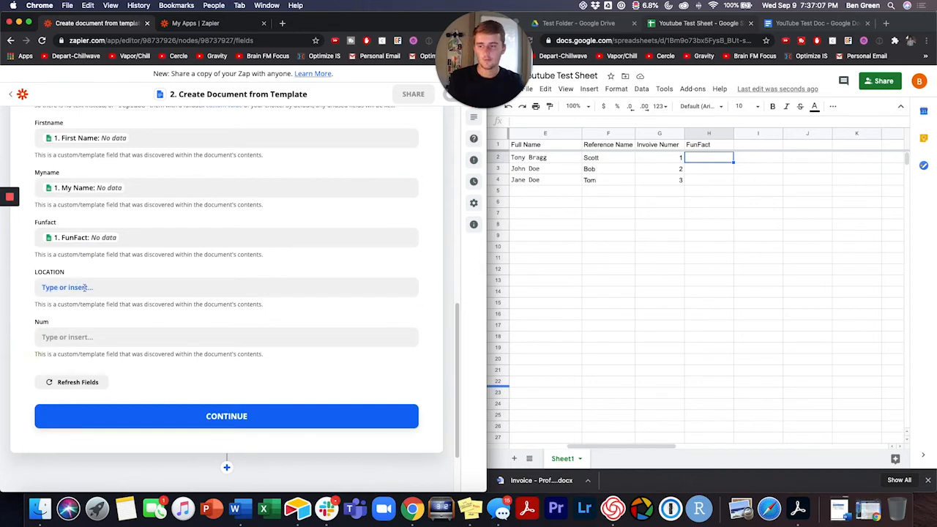
Step: Leave the LOCATION field empty and map the Num template field to the Invoive Numer spreadsheet column
{"action": "left_click", "coordinate": [84, 288]}
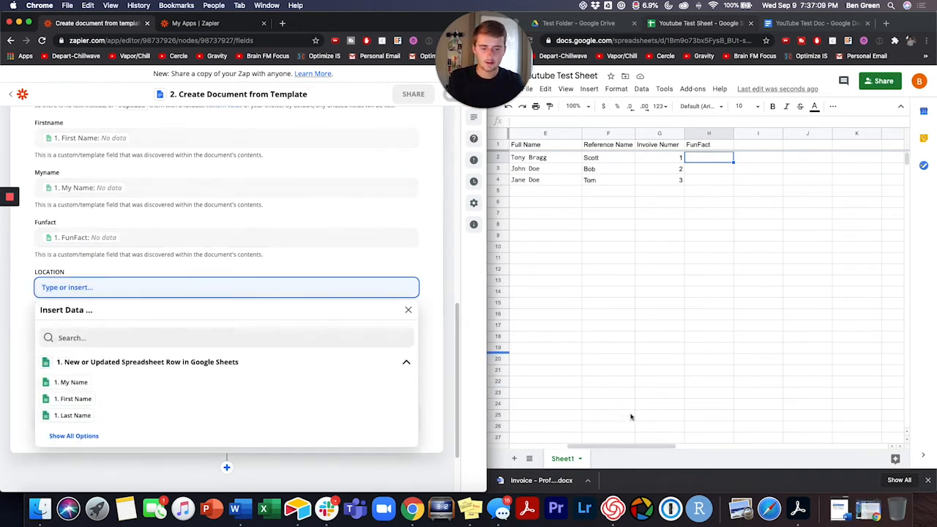
{"action": "left_click_drag", "start_coordinate": [626, 448], "coordinate": [576, 445]}
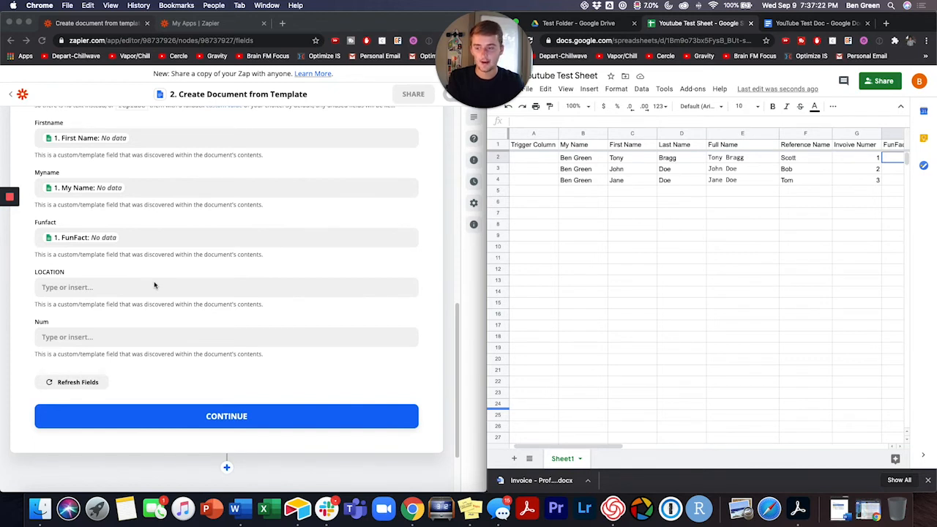
{"action": "left_click", "coordinate": [114, 338]}
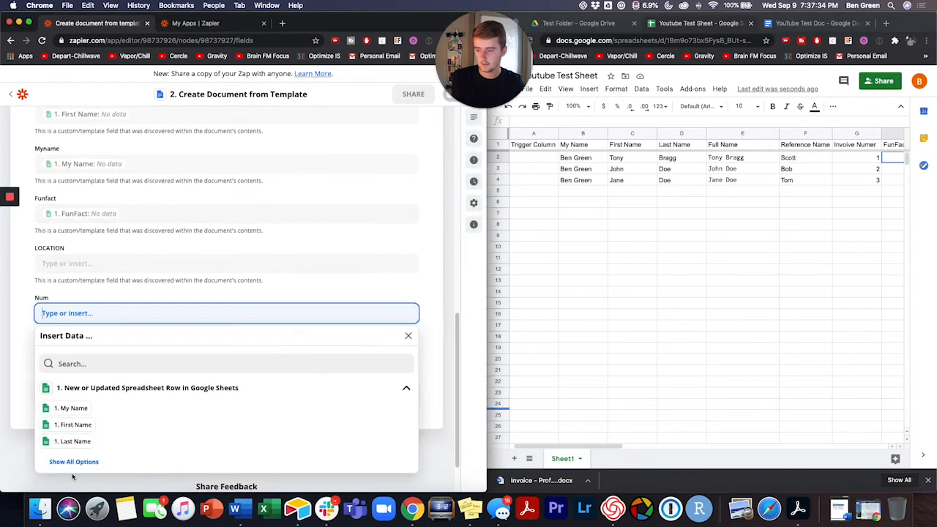
{"action": "left_click", "coordinate": [75, 476]}
{"action": "scroll", "coordinate": [85, 442], "scroll_direction": "down", "scroll_amount": 1}
{"action": "scroll", "coordinate": [86, 454], "scroll_direction": "down", "scroll_amount": 1}
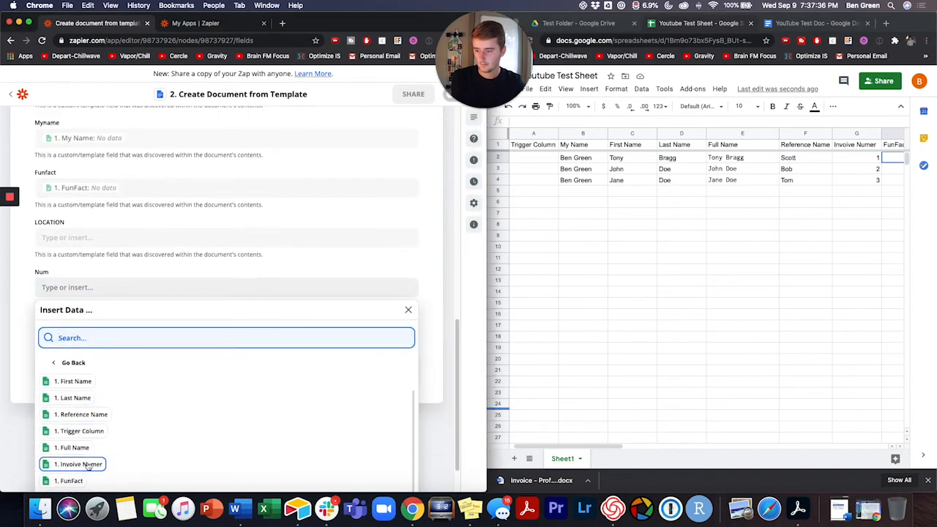
{"action": "left_click", "coordinate": [86, 464]}
{"action": "left_click", "coordinate": [28, 345]}
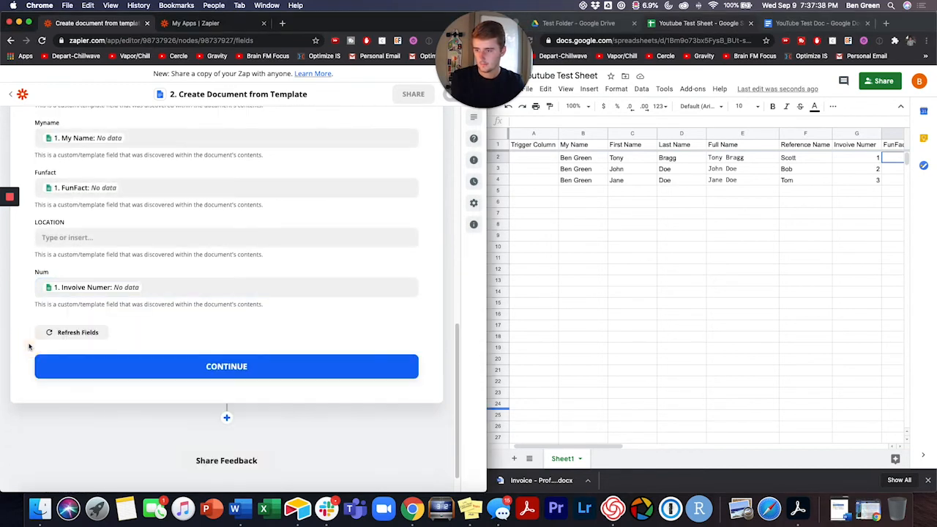
Step: Review the Create Document step's settings and field mappings, and send a test document to Google Docs
{"action": "scroll", "coordinate": [103, 319], "scroll_direction": "up", "scroll_amount": 15}
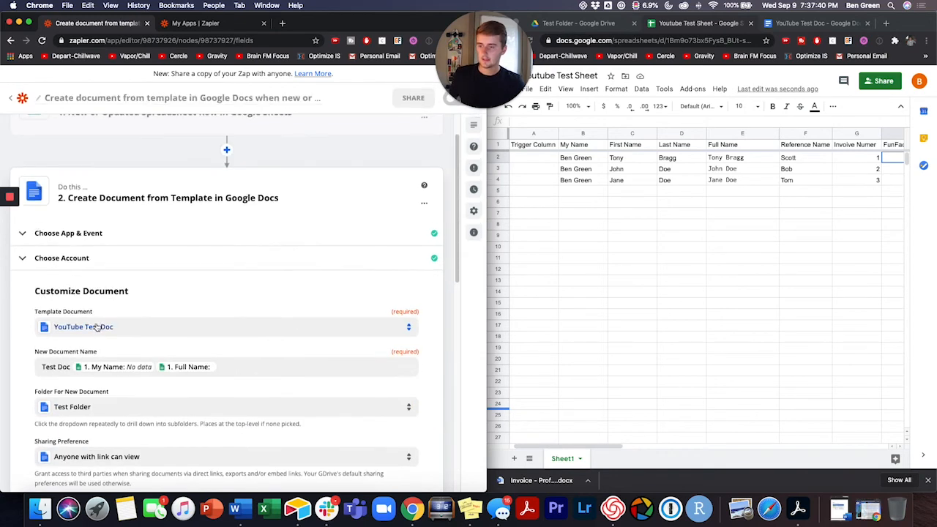
{"action": "scroll", "coordinate": [96, 328], "scroll_direction": "down", "scroll_amount": 4}
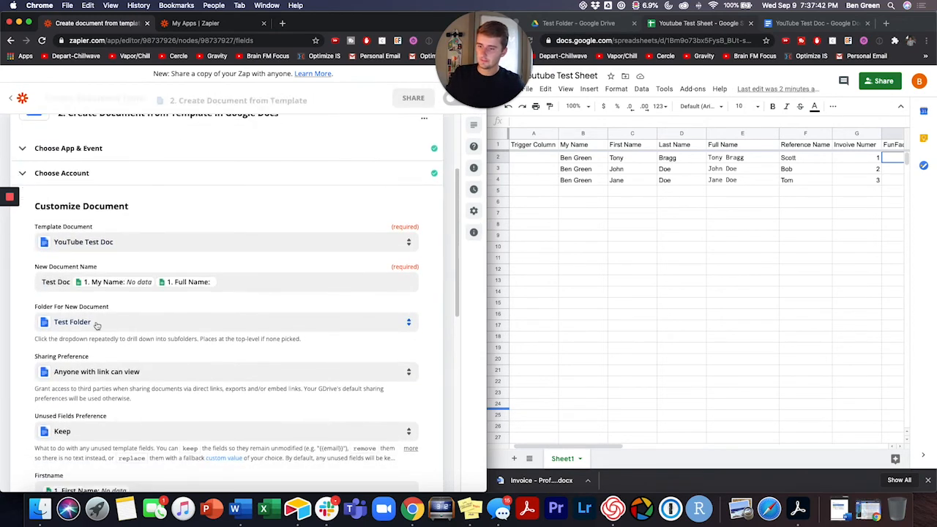
{"action": "scroll", "coordinate": [96, 278], "scroll_direction": "down", "scroll_amount": 2}
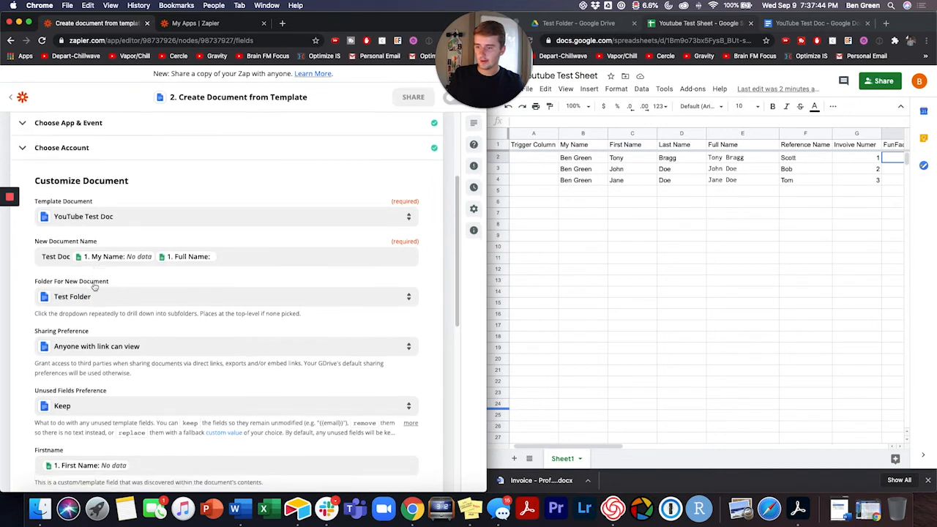
{"action": "scroll", "coordinate": [95, 277], "scroll_direction": "down", "scroll_amount": 3}
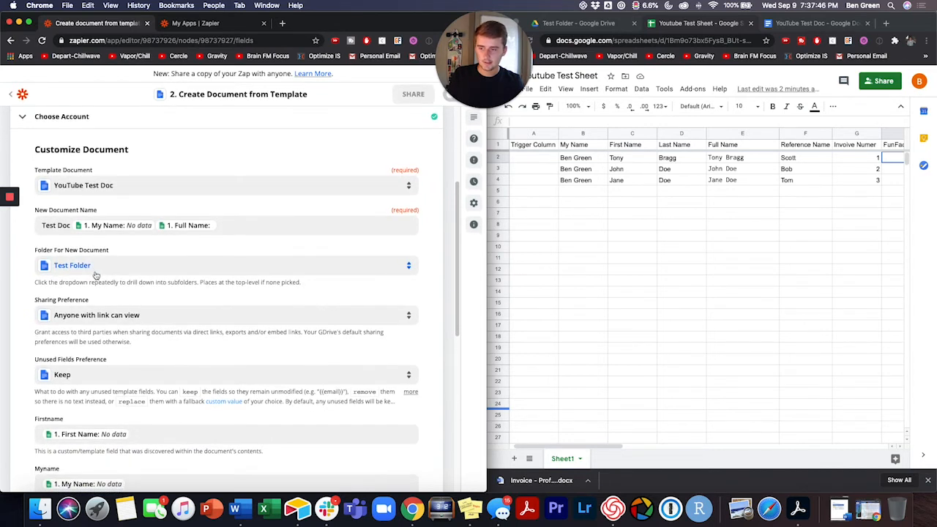
{"action": "scroll", "coordinate": [95, 275], "scroll_direction": "down", "scroll_amount": 1}
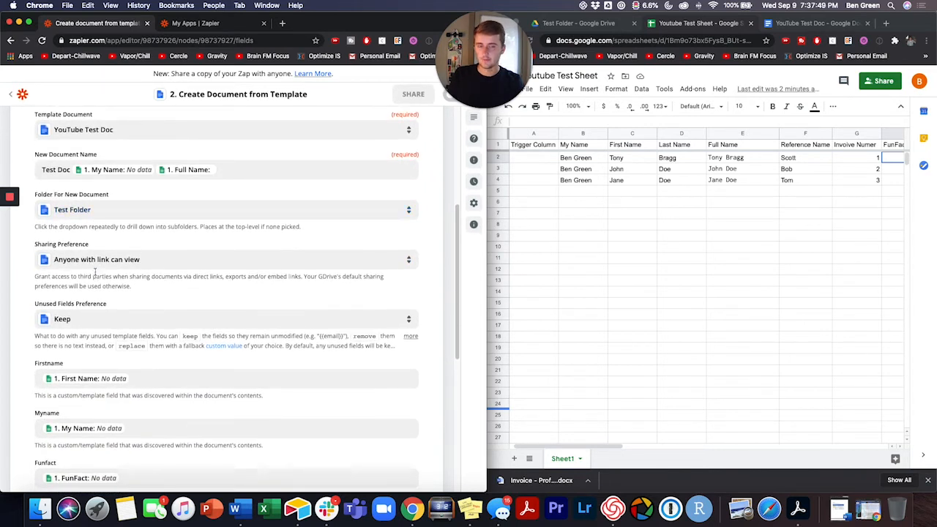
{"action": "scroll", "coordinate": [95, 272], "scroll_direction": "down", "scroll_amount": 10}
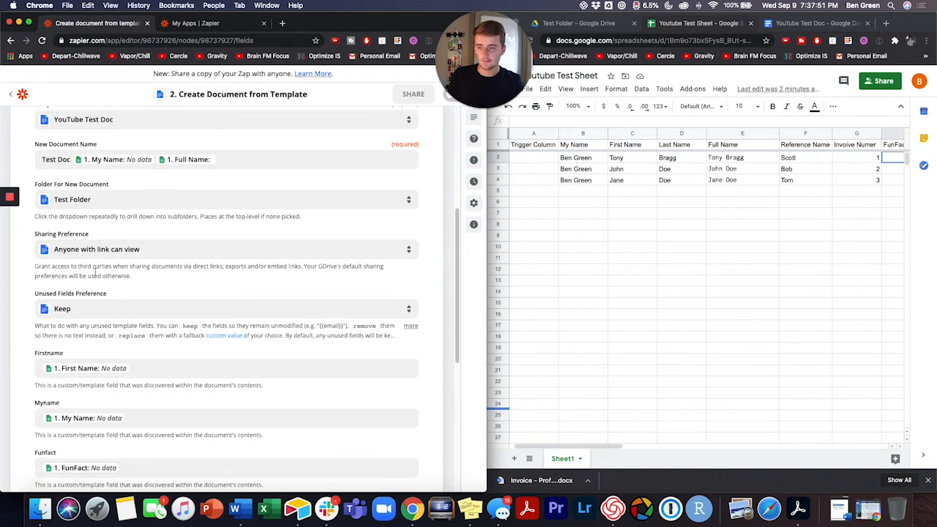
{"action": "scroll", "coordinate": [93, 302], "scroll_direction": "down", "scroll_amount": 1}
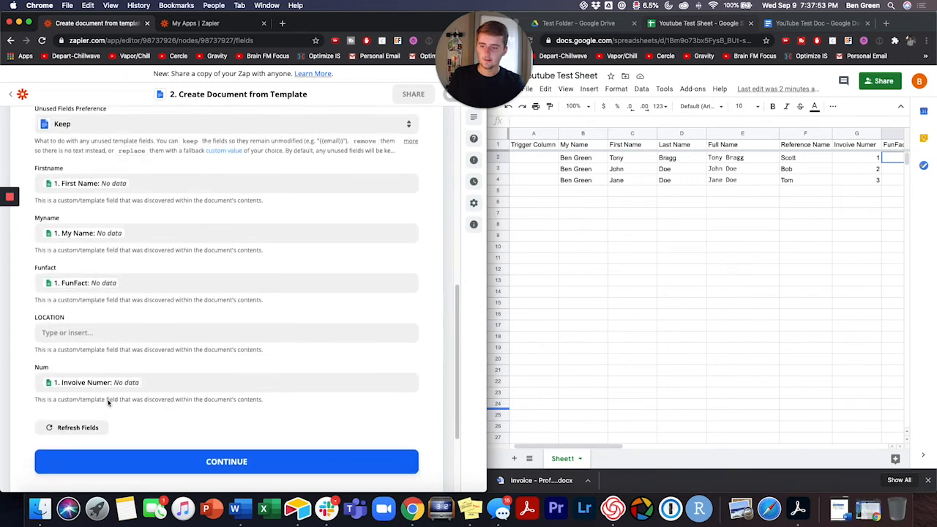
{"action": "left_click", "coordinate": [146, 463]}
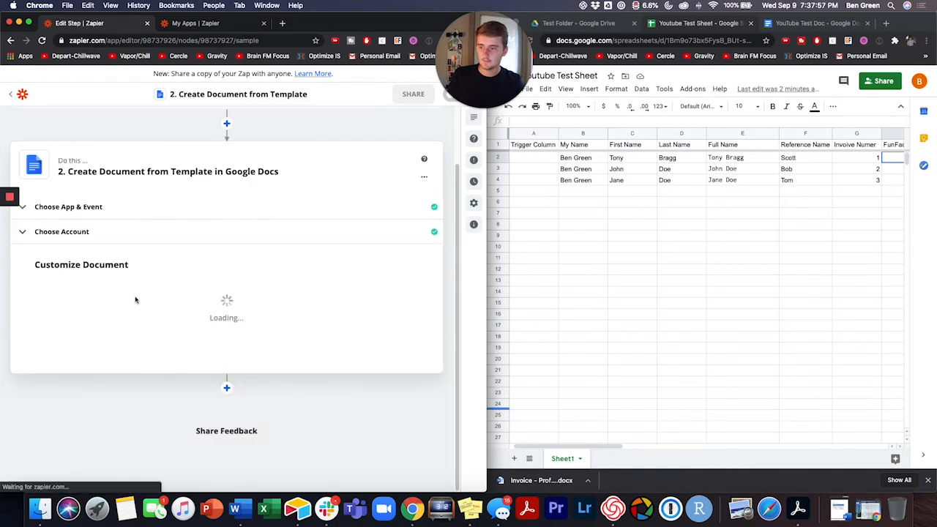
{"action": "left_click", "coordinate": [176, 417]}
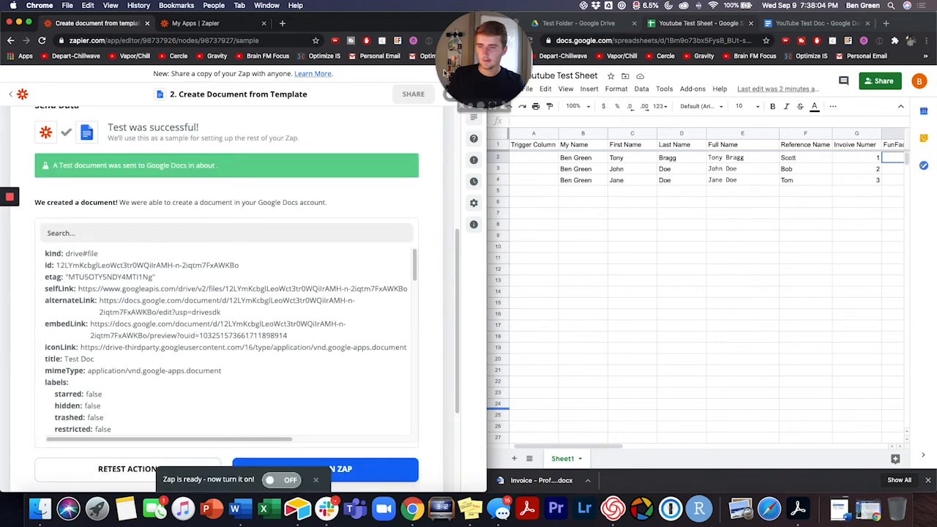
Step: Open the generated Test Doc from Test Folder and compare its placeholders, such as {{Firstname}}, with the Zap's test result
{"action": "left_click", "coordinate": [573, 23]}
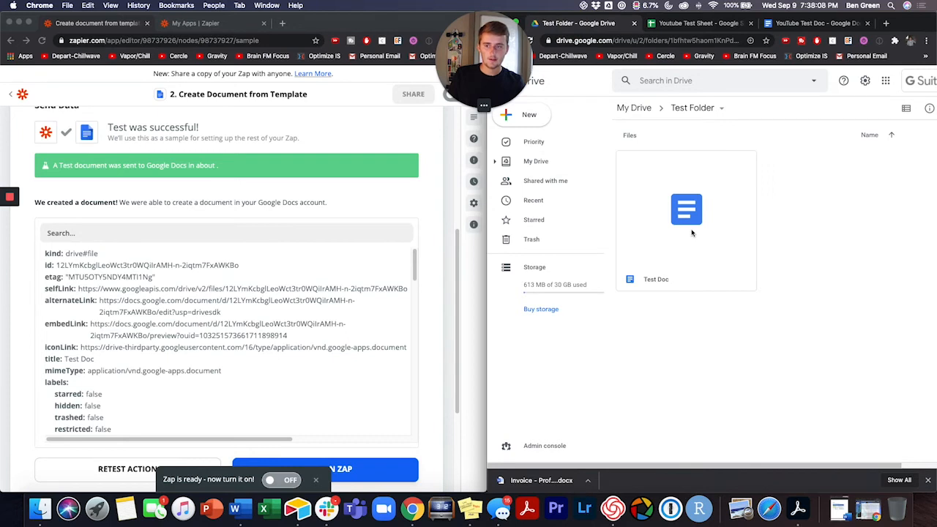
{"action": "double_click", "coordinate": [692, 233]}
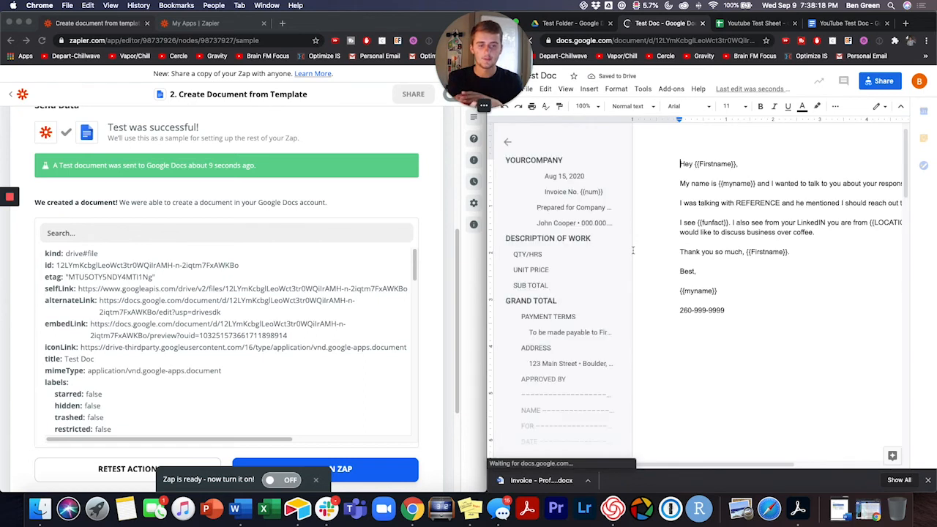
{"action": "left_click_drag", "start_coordinate": [592, 162], "coordinate": [641, 168]}
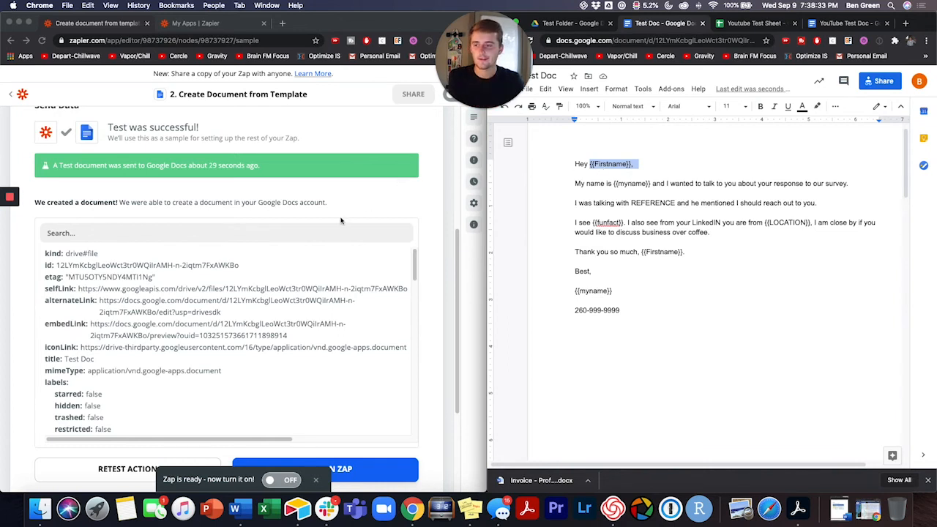
{"action": "scroll", "coordinate": [340, 220], "scroll_direction": "down", "scroll_amount": 2}
{"action": "scroll", "coordinate": [334, 367], "scroll_direction": "down", "scroll_amount": 2}
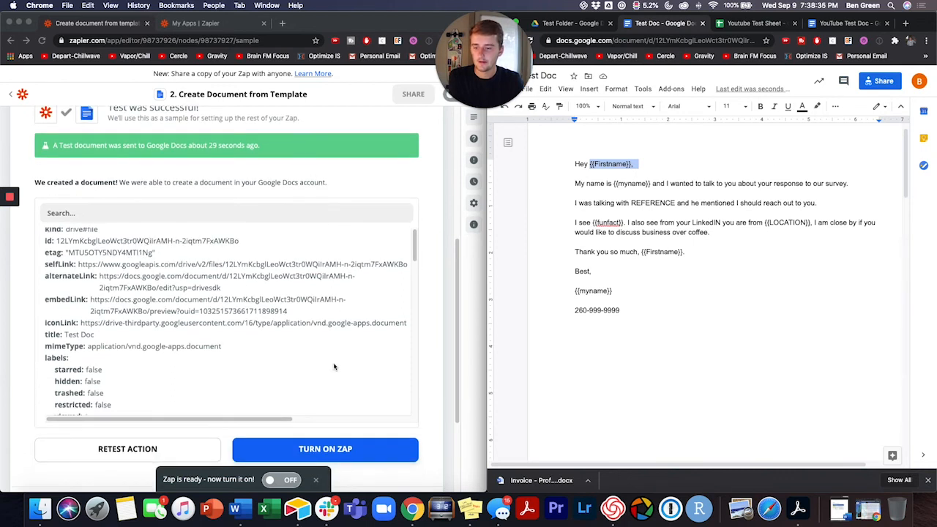
{"action": "scroll", "coordinate": [334, 367], "scroll_direction": "up", "scroll_amount": 2}
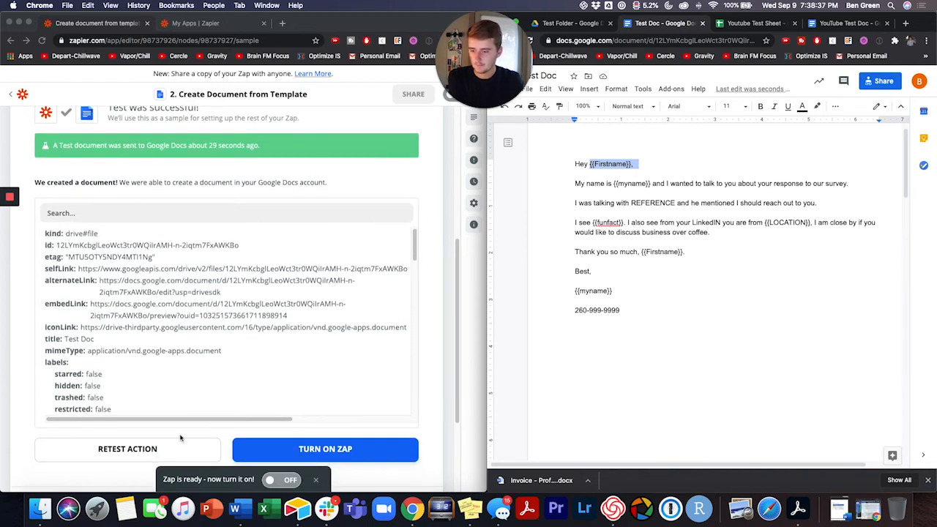
{"action": "scroll", "coordinate": [181, 437], "scroll_direction": "down", "scroll_amount": 2}
Step: Check the sample rows offered in the spreadsheet trigger's Find Data section, keeping Spreadsheet Row D selected
{"action": "scroll", "coordinate": [184, 396], "scroll_direction": "up", "scroll_amount": 5}
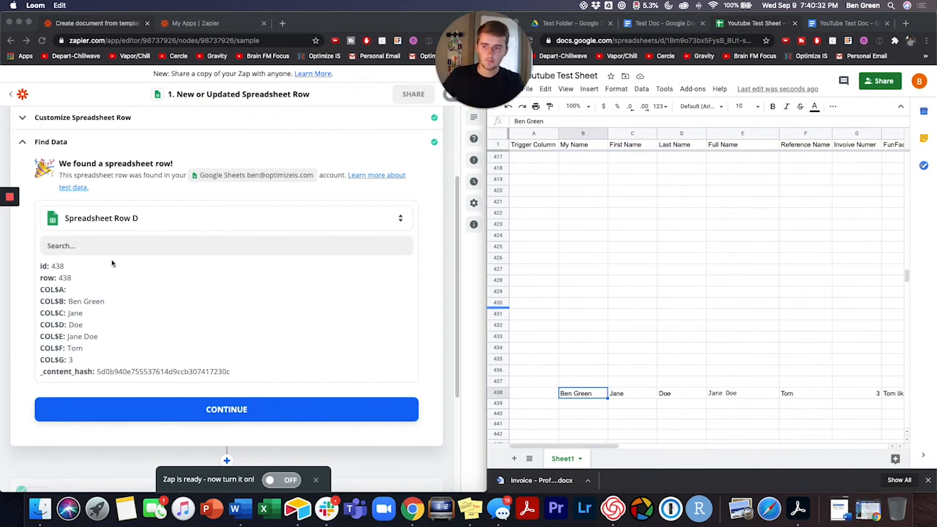
{"action": "left_click", "coordinate": [136, 219]}
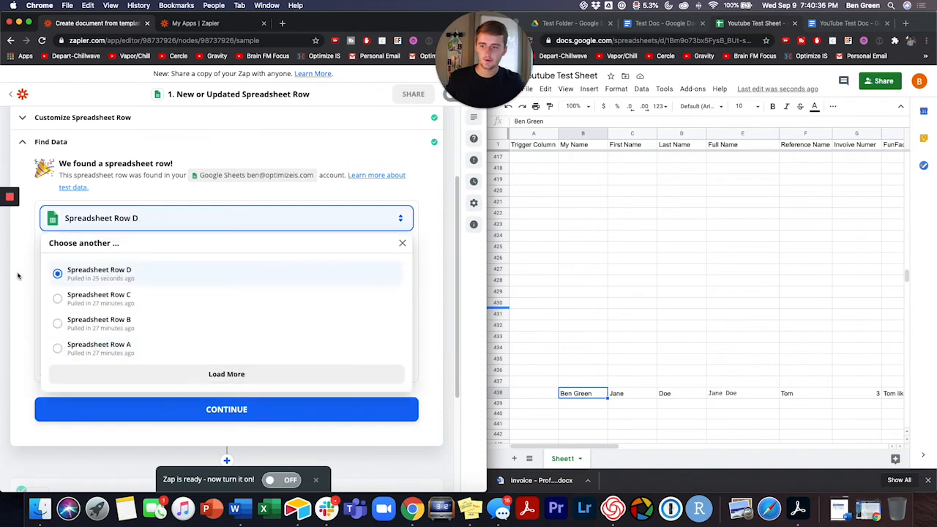
{"action": "left_click", "coordinate": [9, 216]}
{"action": "left_click", "coordinate": [144, 436]}
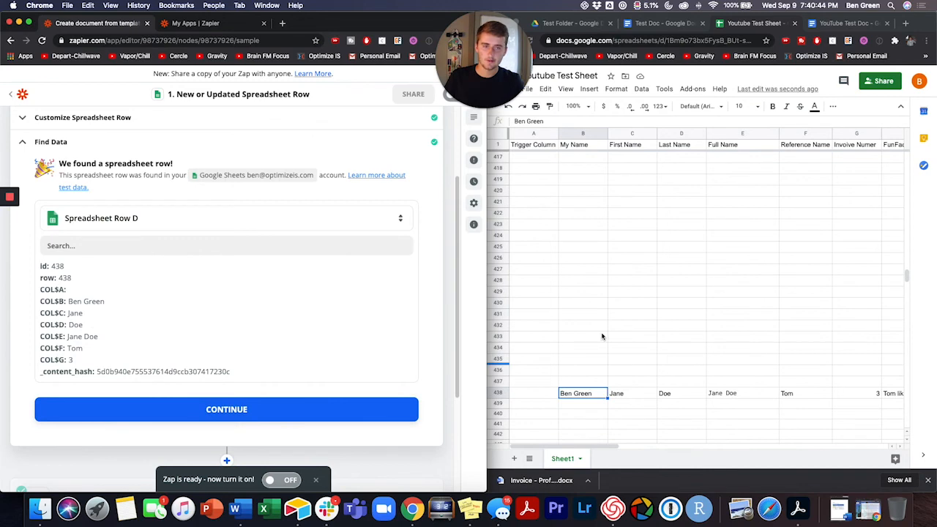
Step: Show Test Folder in Google Drive, accept Spreadsheet Row D as the trigger sample, and test the Create Document step again
{"action": "left_click", "coordinate": [662, 23]}
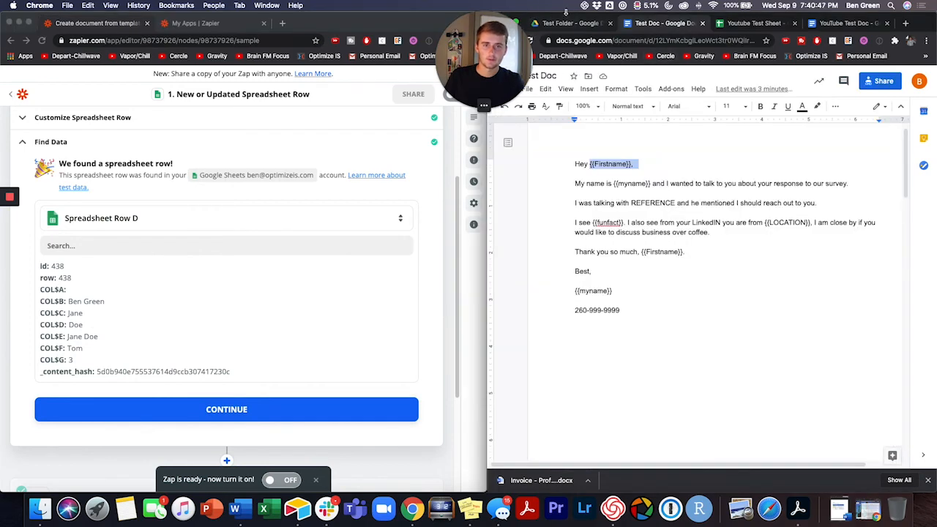
{"action": "left_click", "coordinate": [566, 26]}
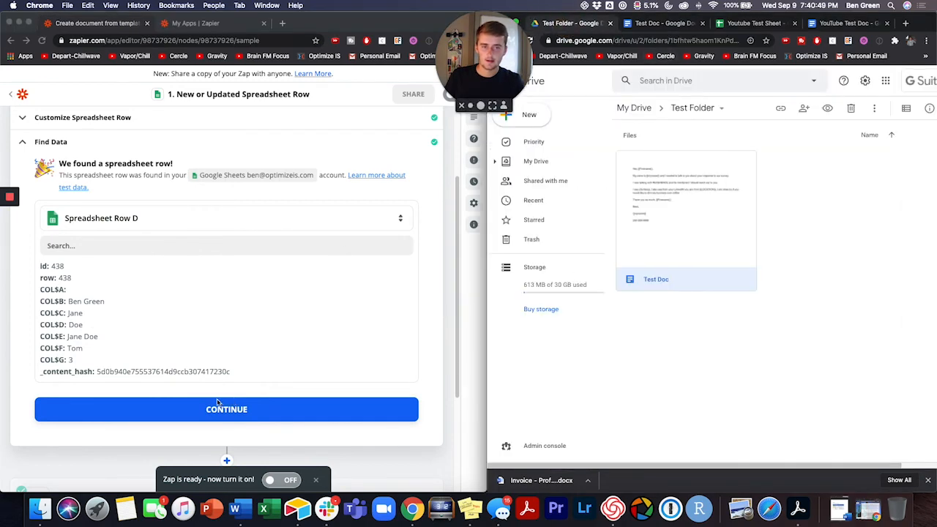
{"action": "left_click", "coordinate": [159, 416]}
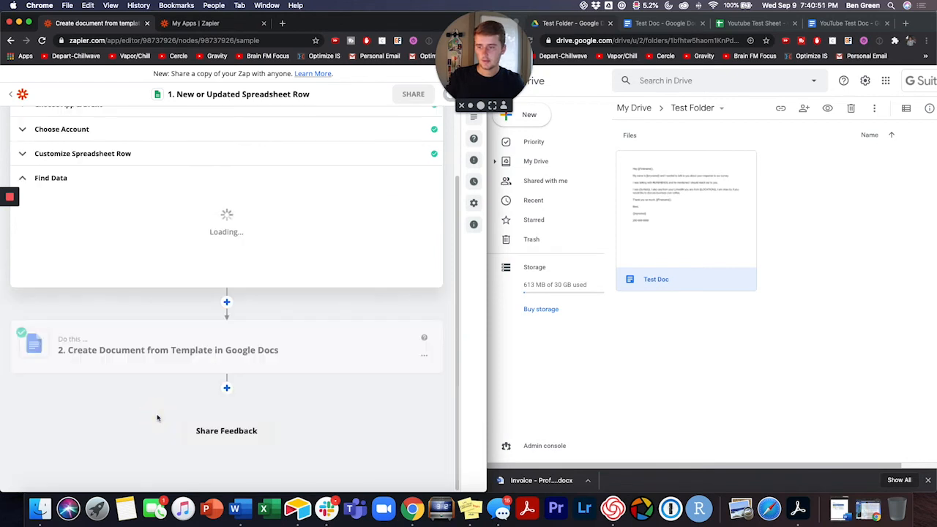
{"action": "left_click", "coordinate": [211, 238]}
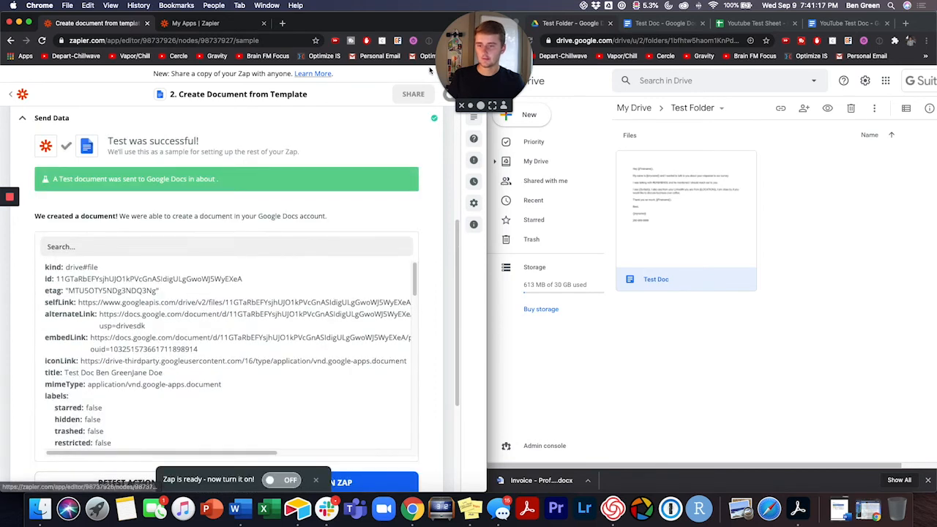
{"action": "scroll", "coordinate": [418, 214], "scroll_direction": "down", "scroll_amount": 1}
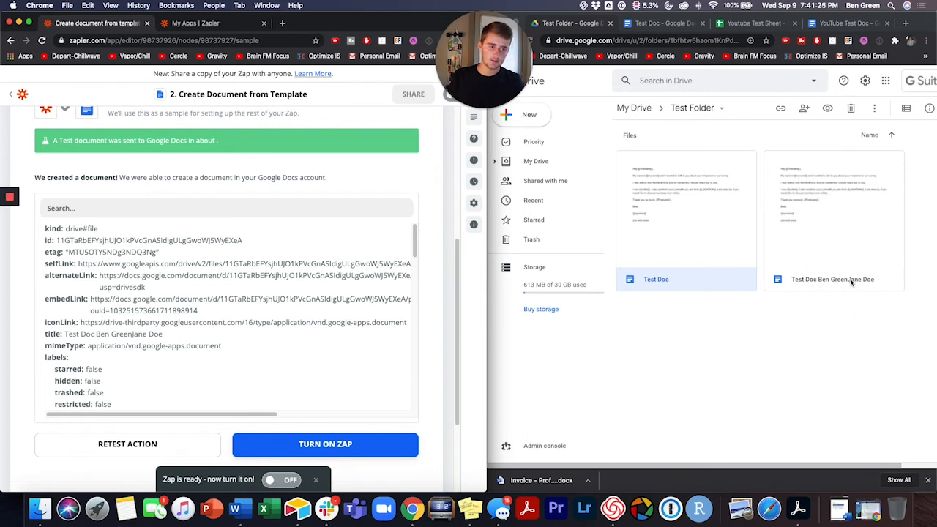
Step: Open the second generated document from Test Folder and review its filled-in greeting, sender name, signature and invoice page
{"action": "double_click", "coordinate": [829, 233]}
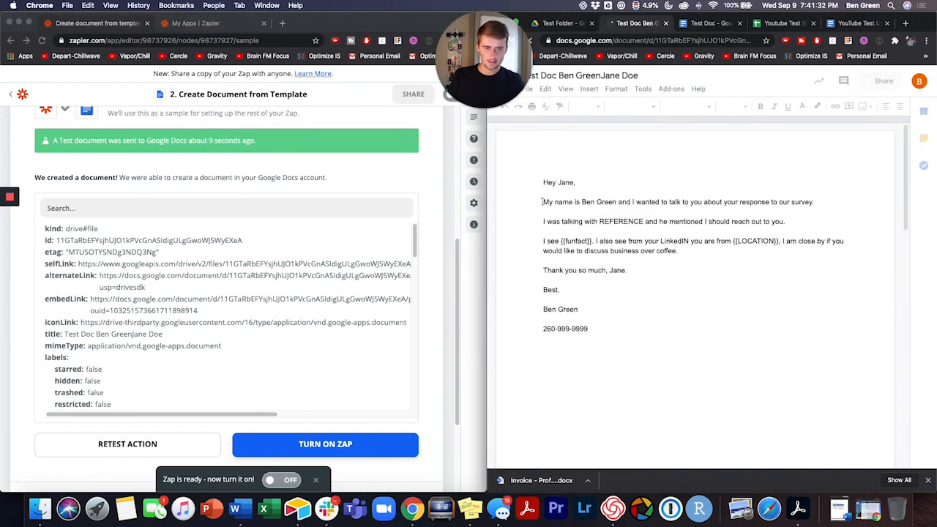
{"action": "triple_click", "coordinate": [590, 188]}
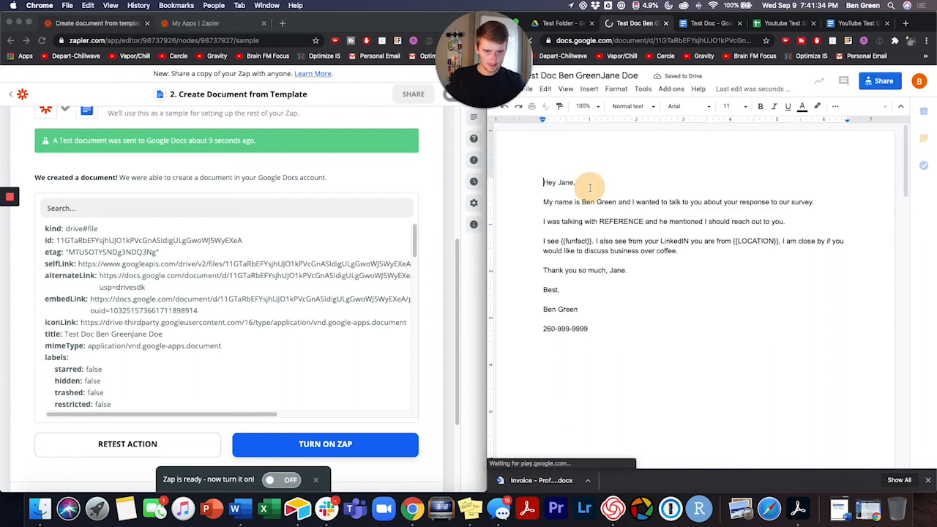
{"action": "left_click_drag", "start_coordinate": [576, 202], "coordinate": [618, 205]}
{"action": "triple_click", "coordinate": [618, 309]}
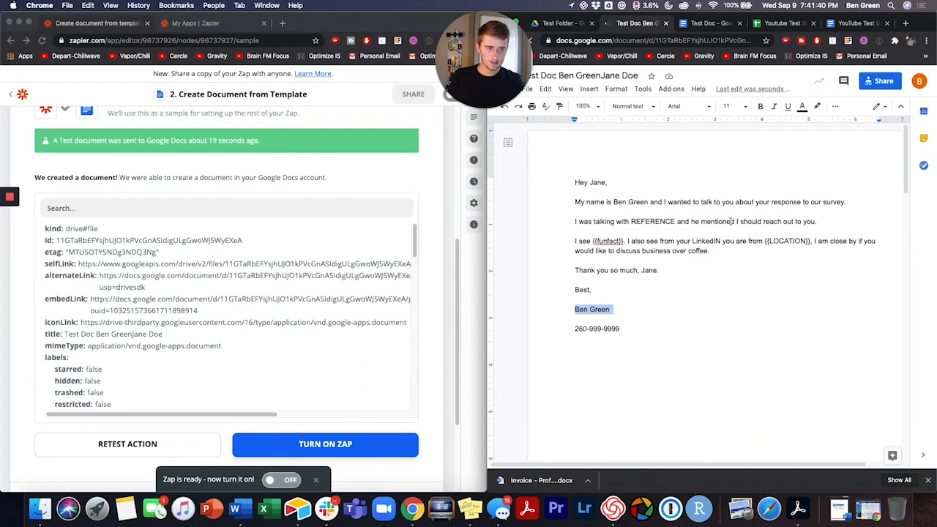
{"action": "scroll", "coordinate": [637, 248], "scroll_direction": "down", "scroll_amount": 10}
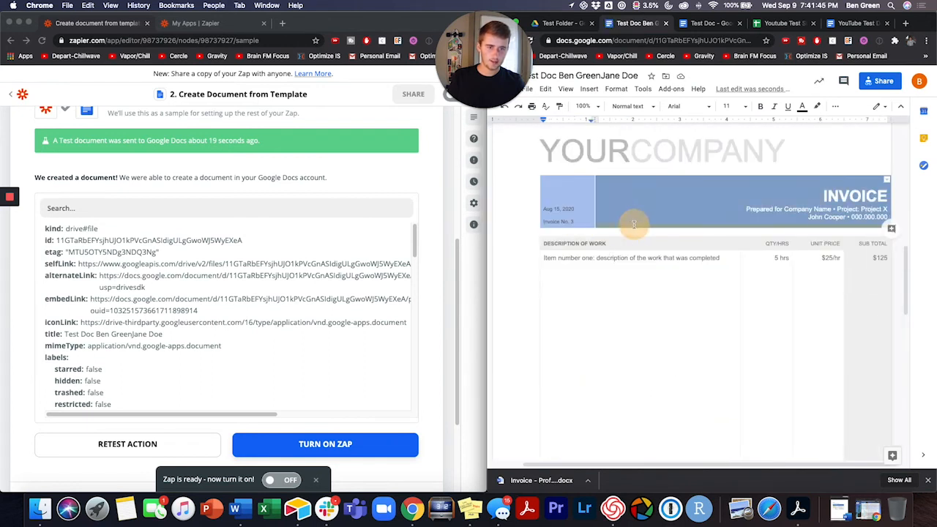
{"action": "scroll", "coordinate": [634, 229], "scroll_direction": "up", "scroll_amount": 2}
{"action": "scroll", "coordinate": [633, 230], "scroll_direction": "up", "scroll_amount": 10}
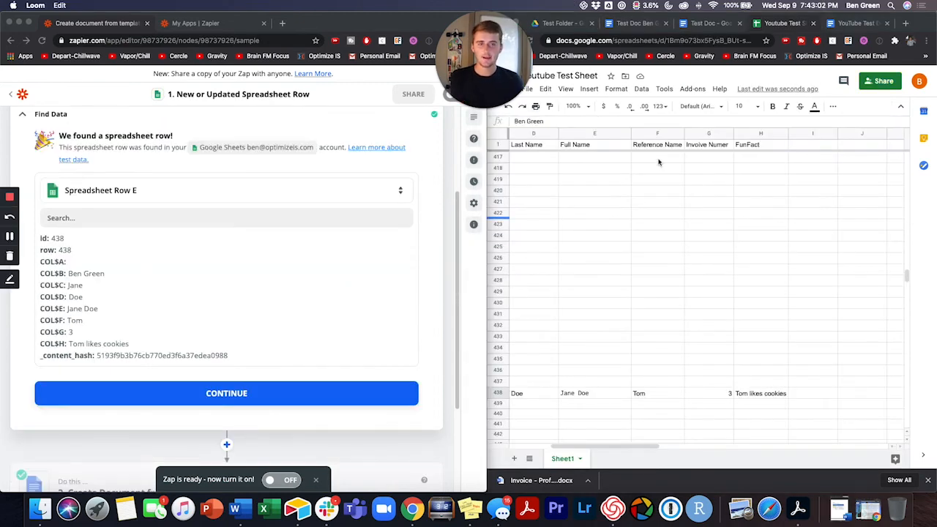
Step: Check the {{funfact}} placeholder in the generated letter, and accept Spreadsheet Row E as the trigger sample
{"action": "left_click", "coordinate": [653, 23]}
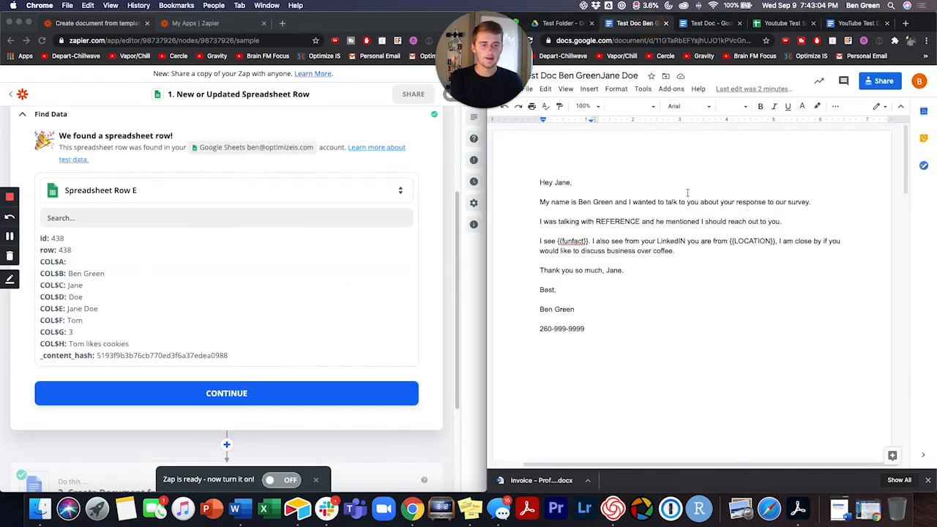
{"action": "double_click", "coordinate": [575, 240]}
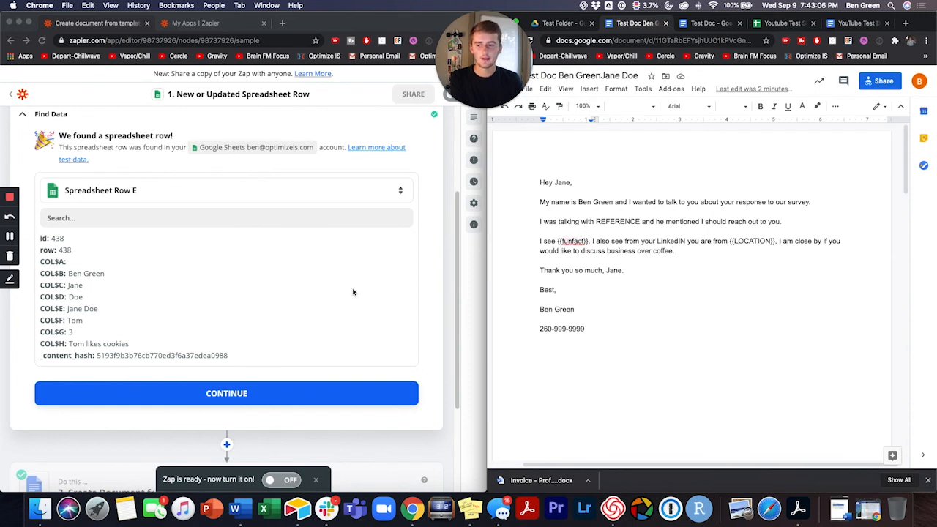
{"action": "left_click", "coordinate": [147, 192]}
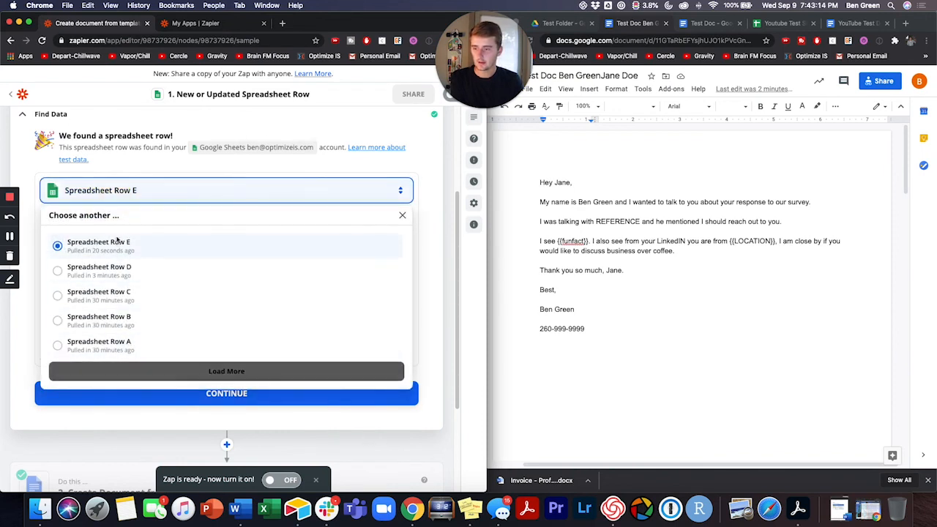
{"action": "left_click", "coordinate": [119, 243]}
{"action": "left_click", "coordinate": [99, 392]}
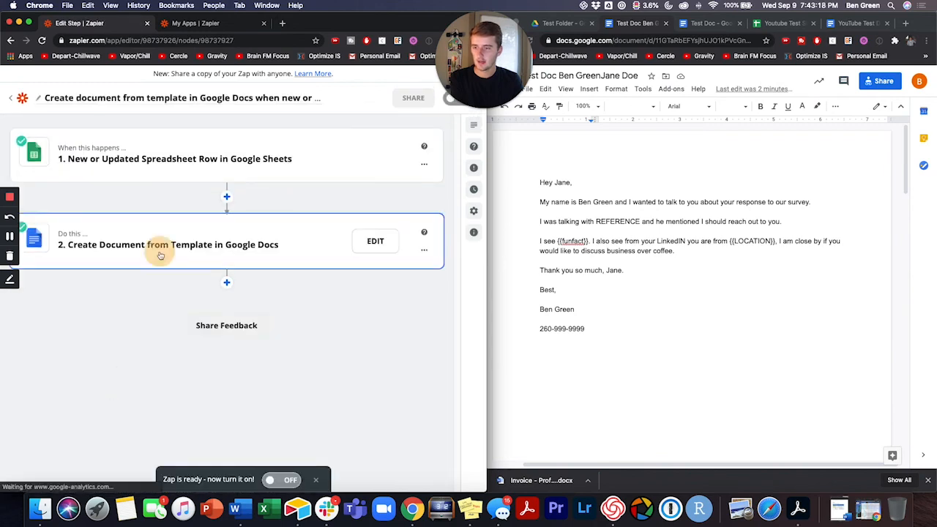
Step: Reopen the Create Document from Template step and retest its action with the new sample row
{"action": "left_click", "coordinate": [156, 245]}
{"action": "left_click", "coordinate": [128, 335]}
{"action": "scroll", "coordinate": [128, 333], "scroll_direction": "down", "scroll_amount": 5}
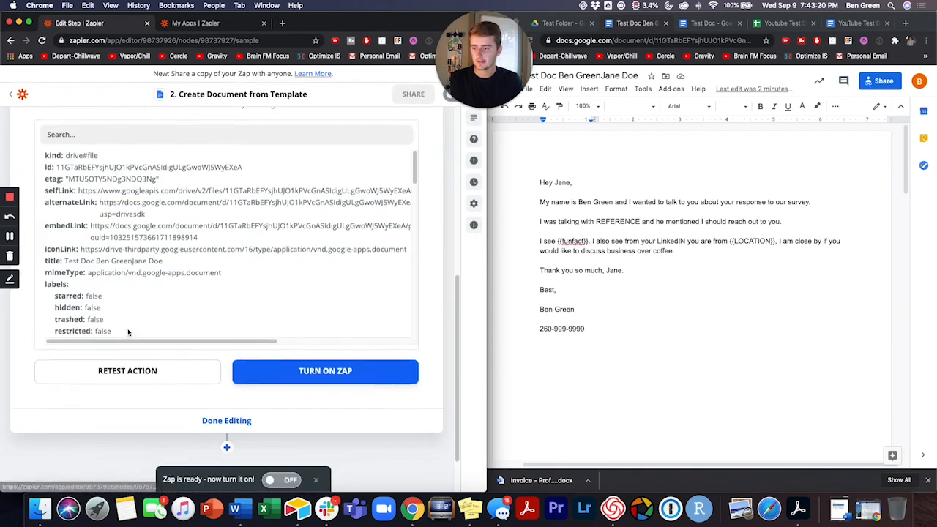
{"action": "left_click", "coordinate": [135, 370]}
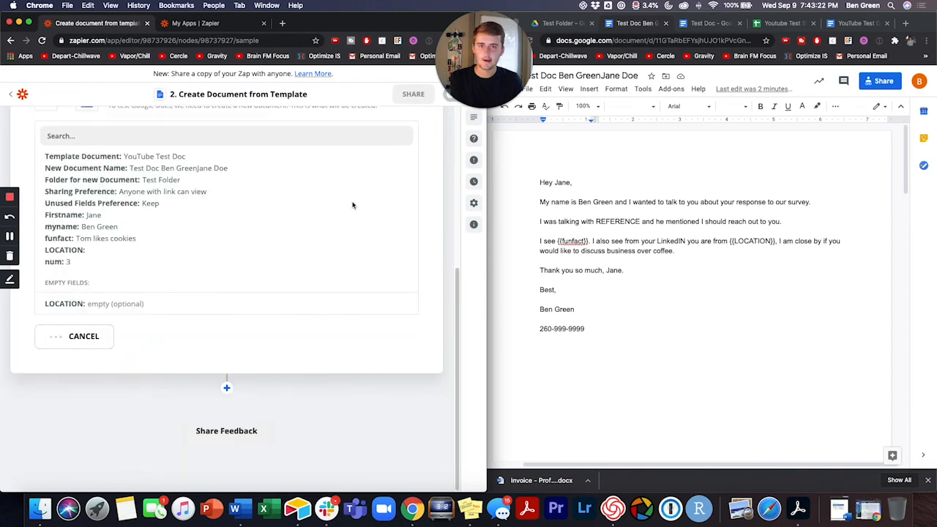
Step: Open the newest generated document from Test Folder and check its fun fact sentence alongside the Zap's test result
{"action": "left_click", "coordinate": [559, 27]}
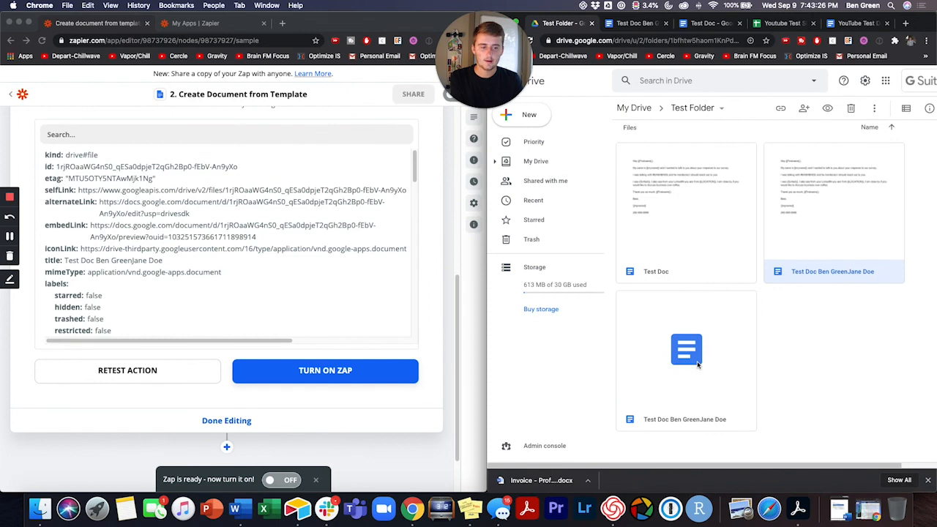
{"action": "double_click", "coordinate": [688, 359]}
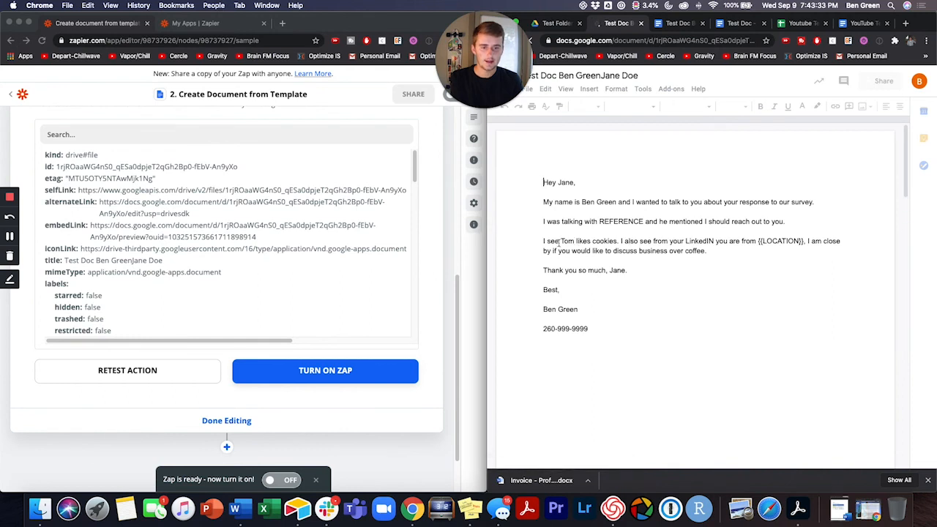
{"action": "left_click_drag", "start_coordinate": [566, 243], "coordinate": [628, 239]}
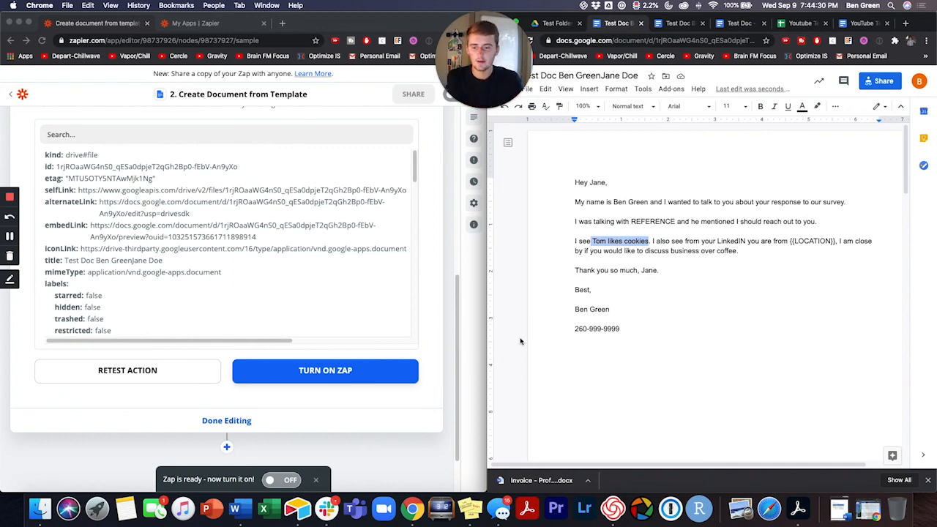
{"action": "scroll", "coordinate": [360, 375], "scroll_direction": "up", "scroll_amount": 1}
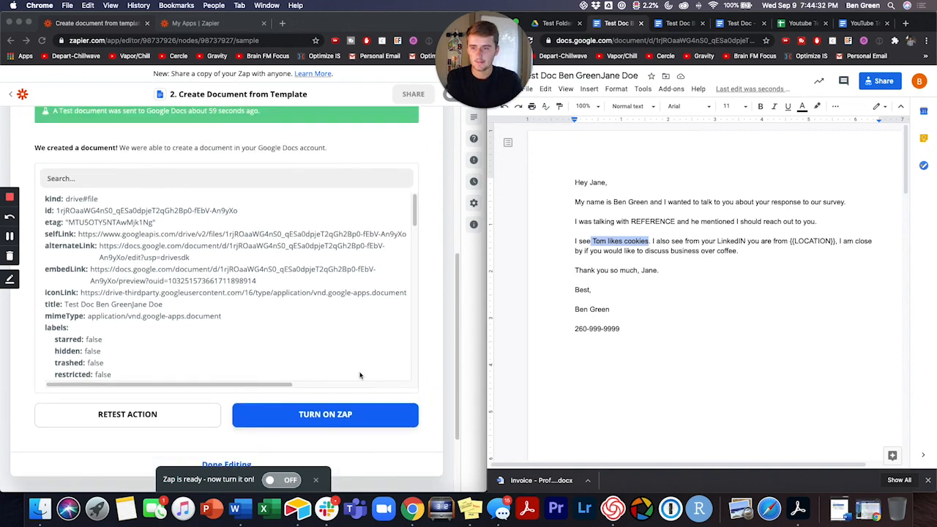
{"action": "scroll", "coordinate": [360, 375], "scroll_direction": "up", "scroll_amount": 2}
Step: Look over the invoice page of the newest generated document and return to the letter's beginning
{"action": "scroll", "coordinate": [775, 338], "scroll_direction": "down", "scroll_amount": 10}
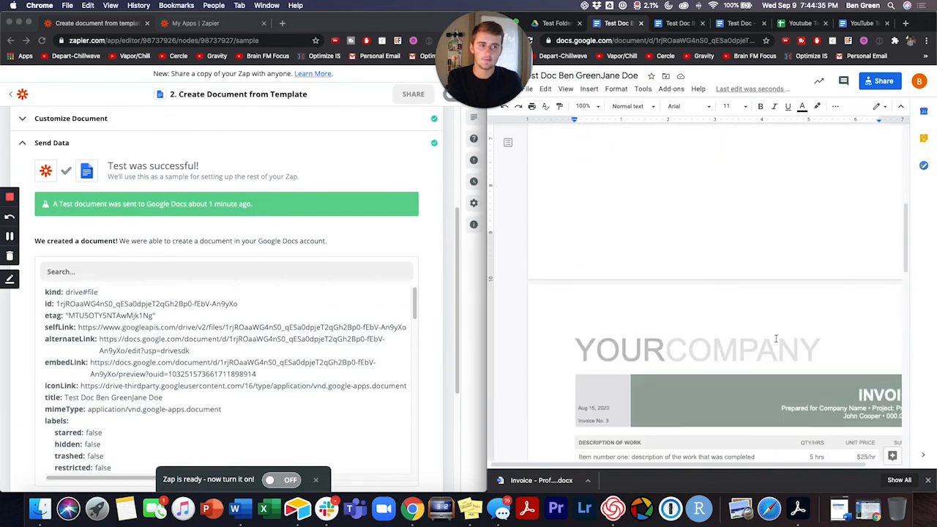
{"action": "scroll", "coordinate": [775, 338], "scroll_direction": "down", "scroll_amount": 5}
{"action": "scroll", "coordinate": [776, 338], "scroll_direction": "up", "scroll_amount": 8}
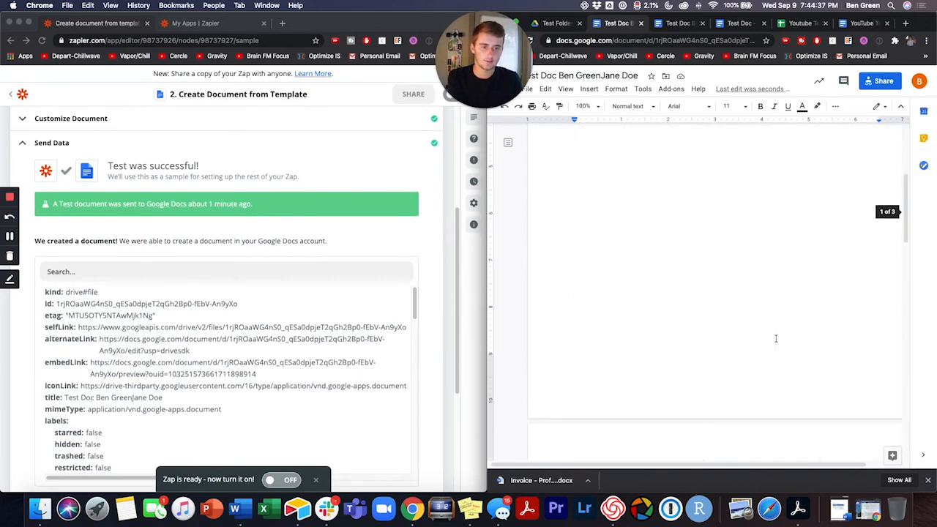
{"action": "scroll", "coordinate": [776, 338], "scroll_direction": "up", "scroll_amount": 5}
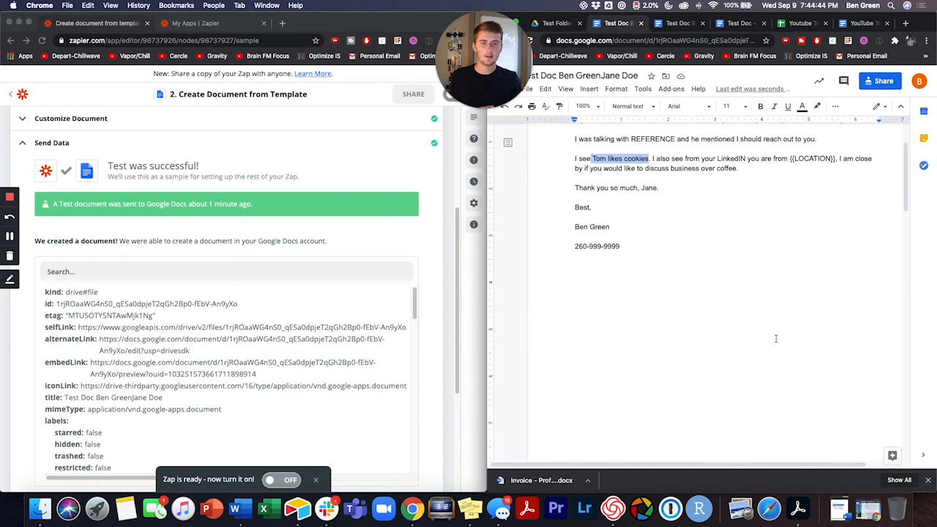
{"action": "scroll", "coordinate": [776, 338], "scroll_direction": "up", "scroll_amount": 2}
{"action": "left_click", "coordinate": [11, 240]}
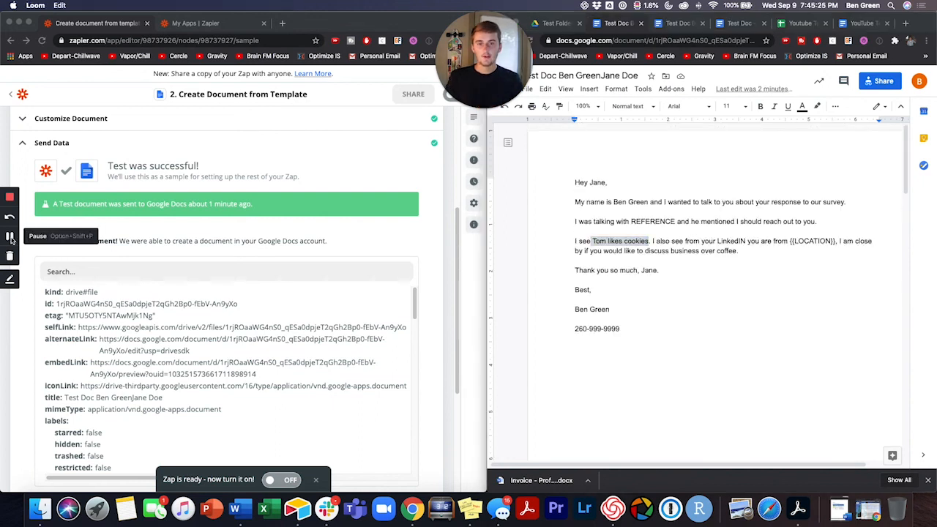